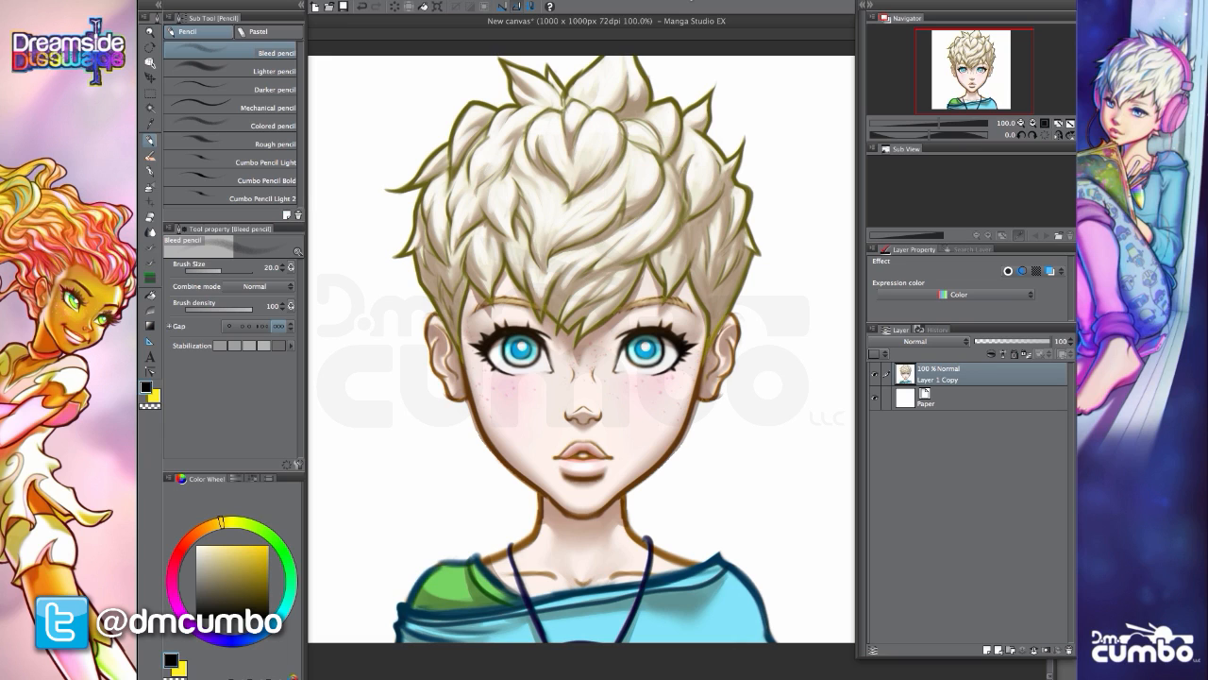
- Add a new empty layer above the finished portrait layer and hide the portrait layer
{"action": "left_click", "coordinate": [989, 650]}
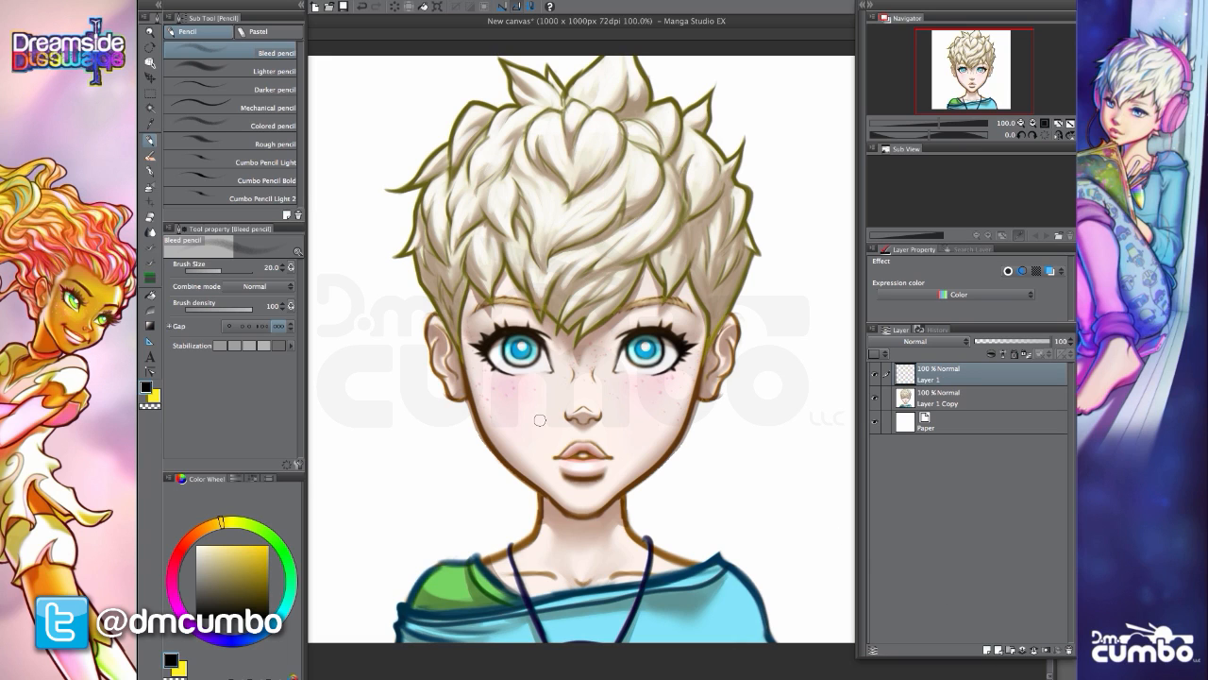
{"action": "left_click", "coordinate": [874, 399]}
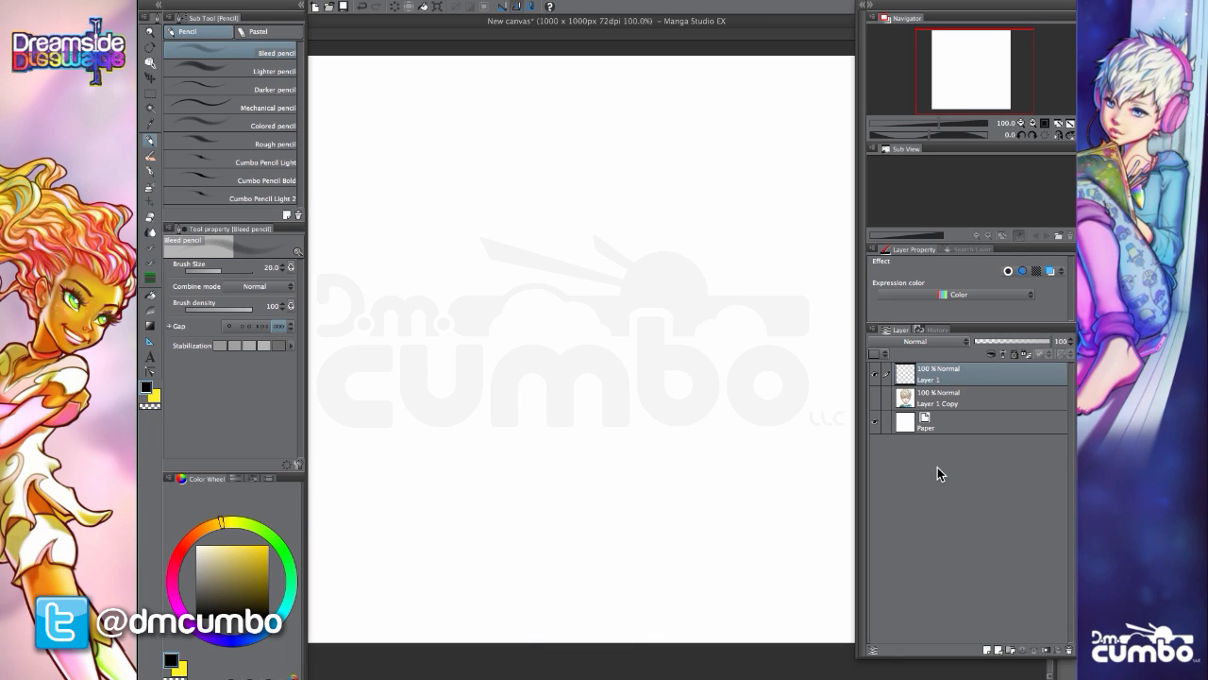
{"action": "key", "text": "space"}
{"action": "left_click_drag", "start_coordinate": [475, 491], "coordinate": [474, 489]}
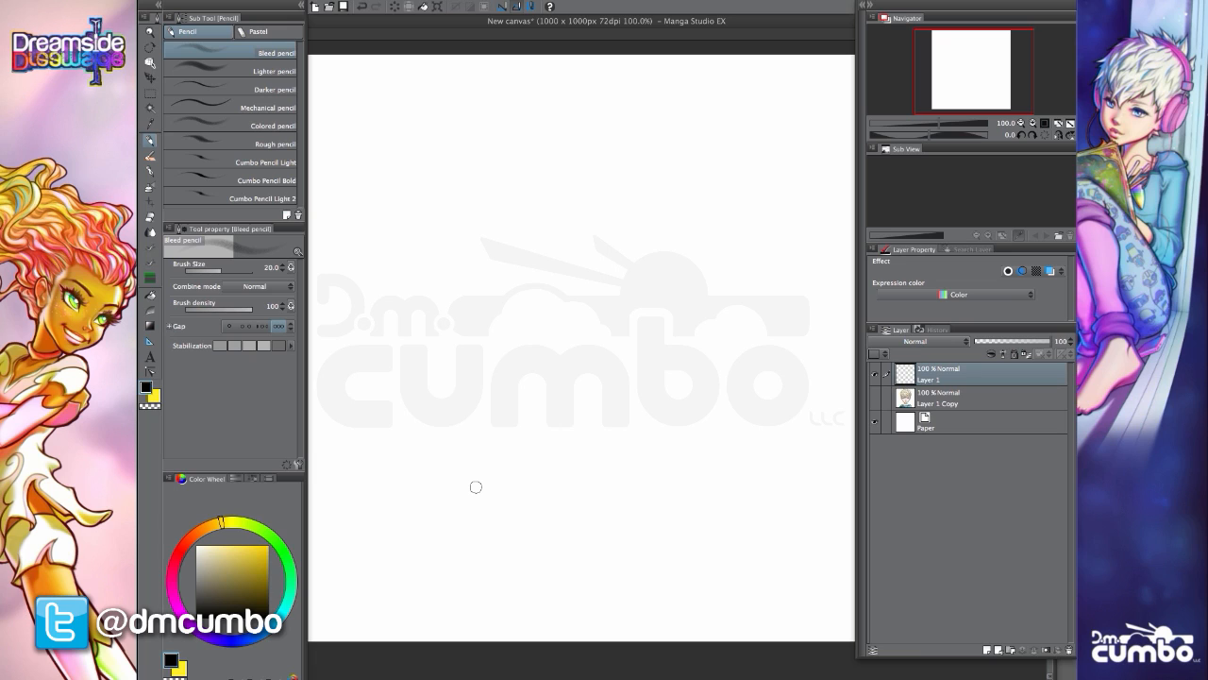
- Place a vertical two-line symmetrical ruler down the middle of the canvas and switch to the Bleed pencil
{"action": "left_click", "coordinate": [149, 344]}
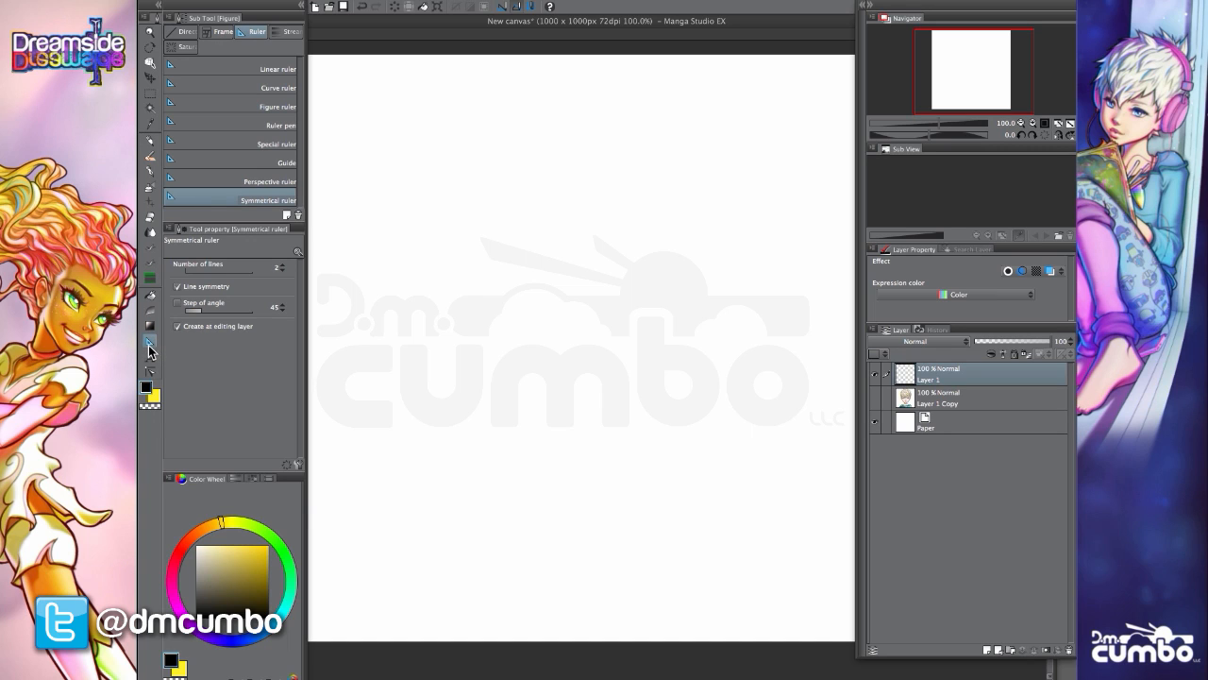
{"action": "left_click", "coordinate": [151, 341]}
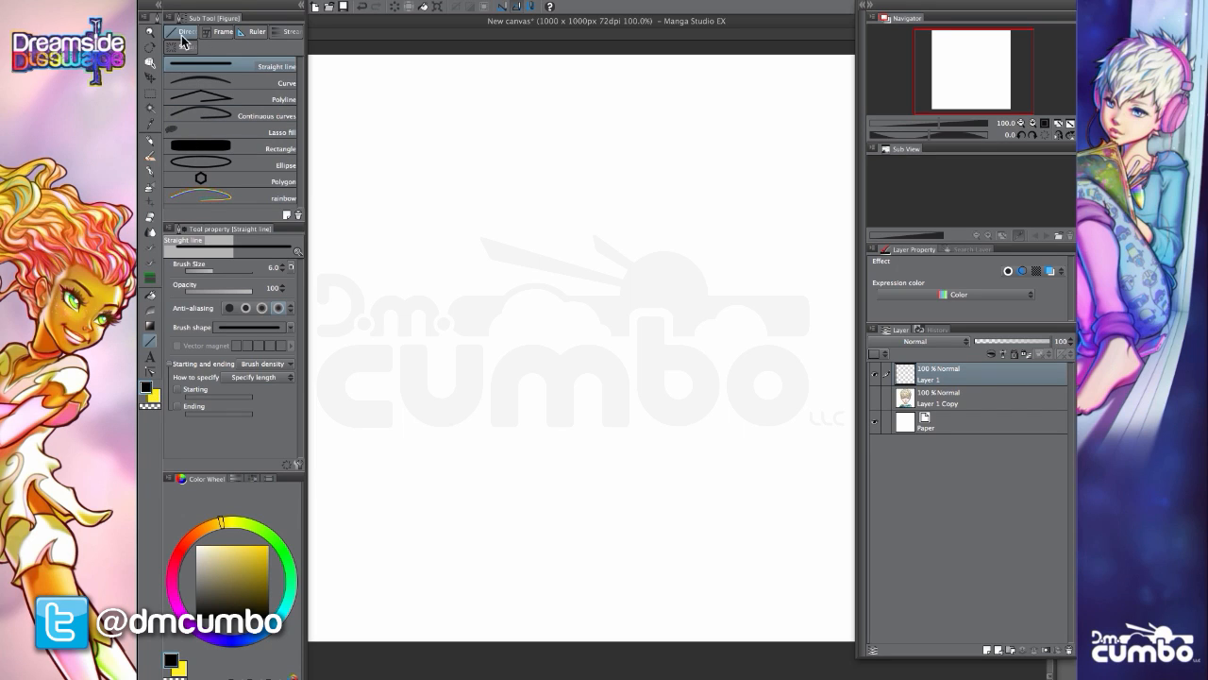
{"action": "left_click", "coordinate": [246, 31]}
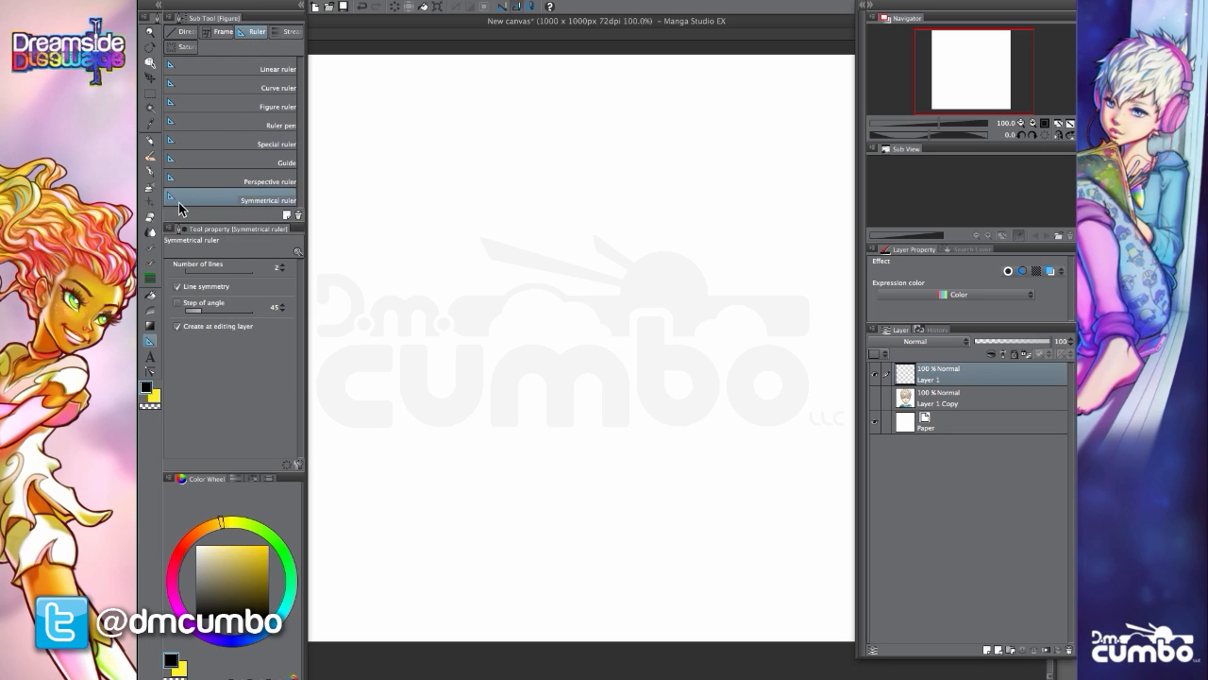
{"action": "key", "text": "super+minus"}
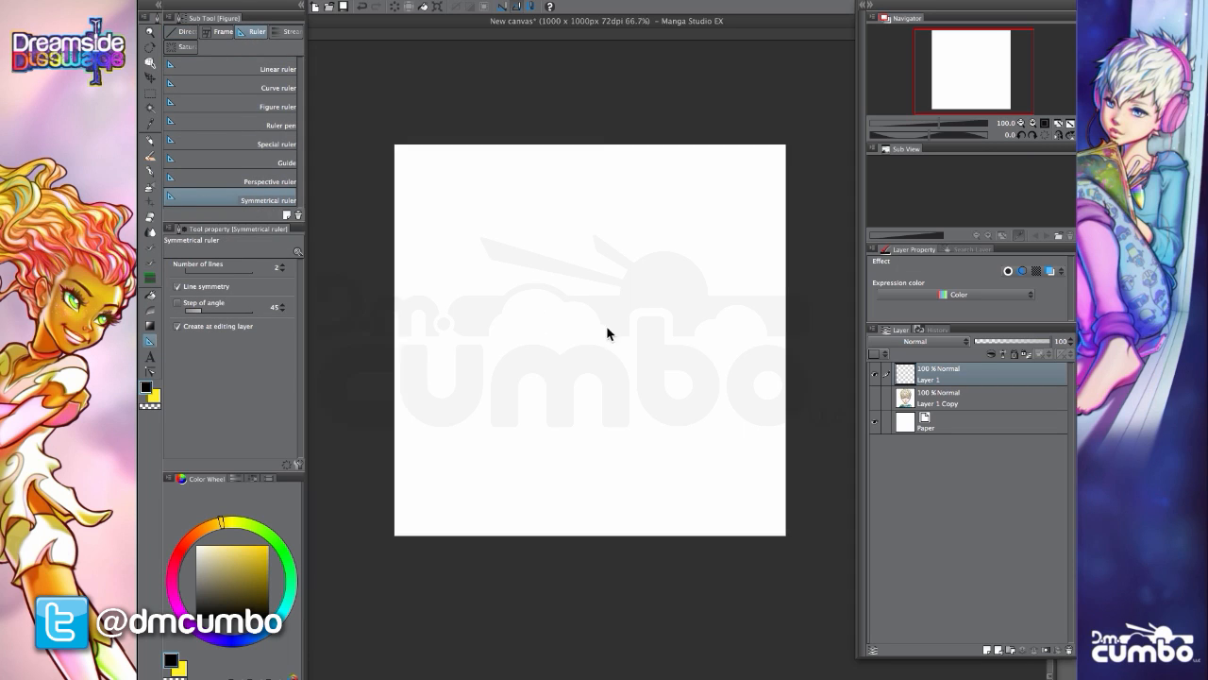
{"action": "left_click_drag", "start_coordinate": [570, 391], "coordinate": [575, 375]}
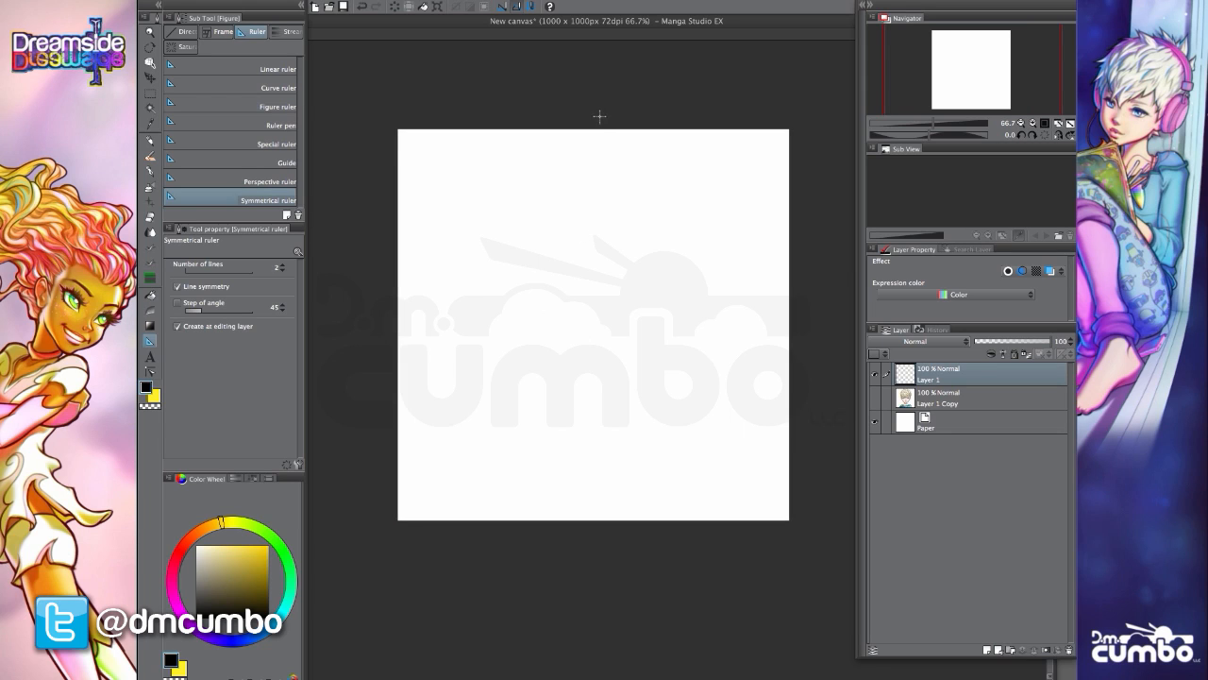
{"action": "left_click_drag", "start_coordinate": [598, 114], "coordinate": [596, 594]}
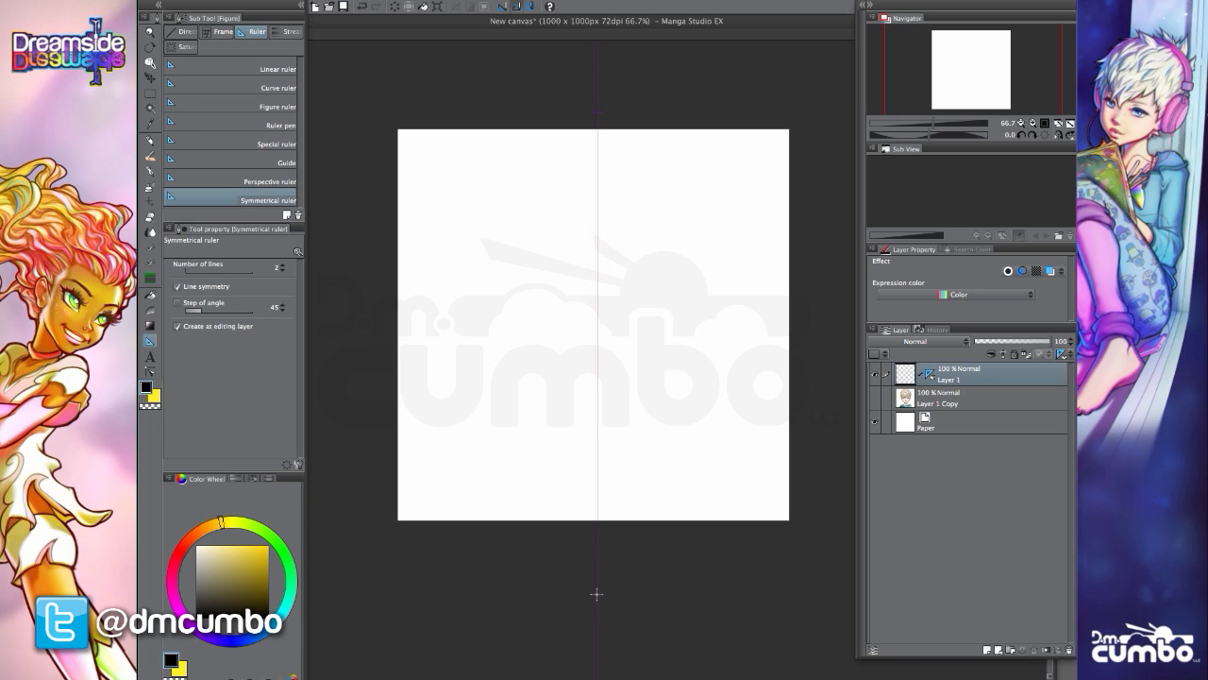
{"action": "scroll", "coordinate": [459, 270], "scroll_direction": "up", "scroll_amount": 2}
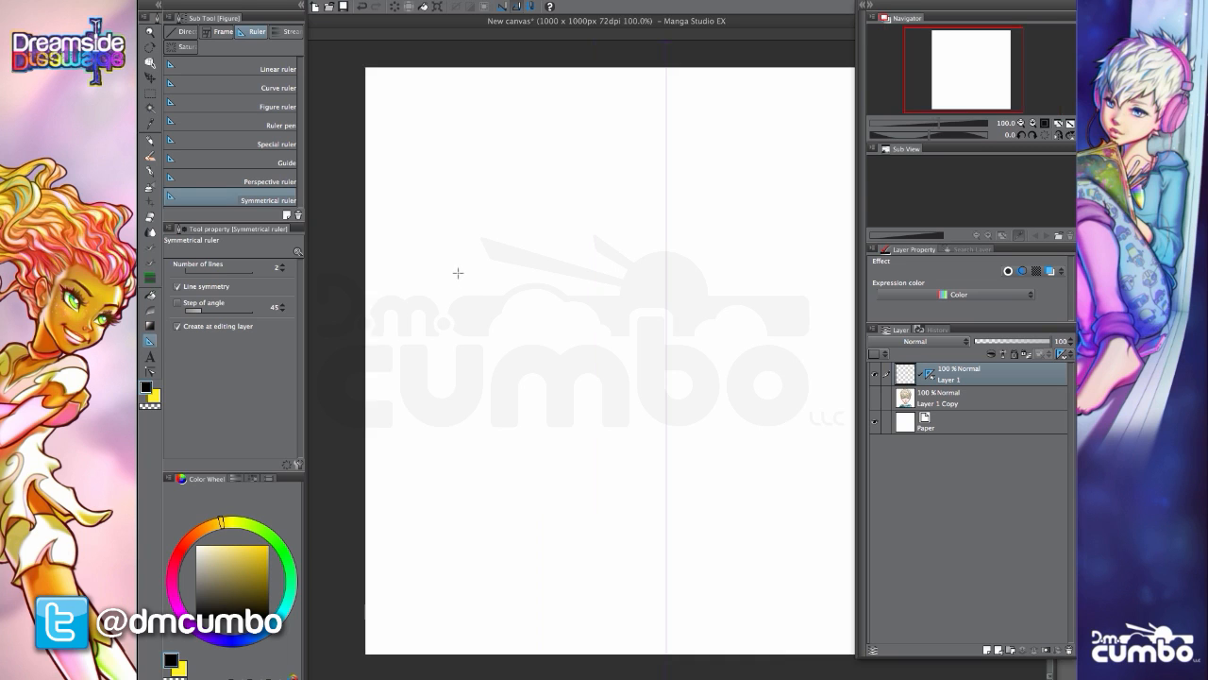
{"action": "left_click", "coordinate": [150, 159]}
- Test the symmetry by sketching a rectangle on one side of the ruler, and clear the layer
{"action": "scroll", "coordinate": [475, 440], "scroll_direction": "down", "scroll_amount": 2}
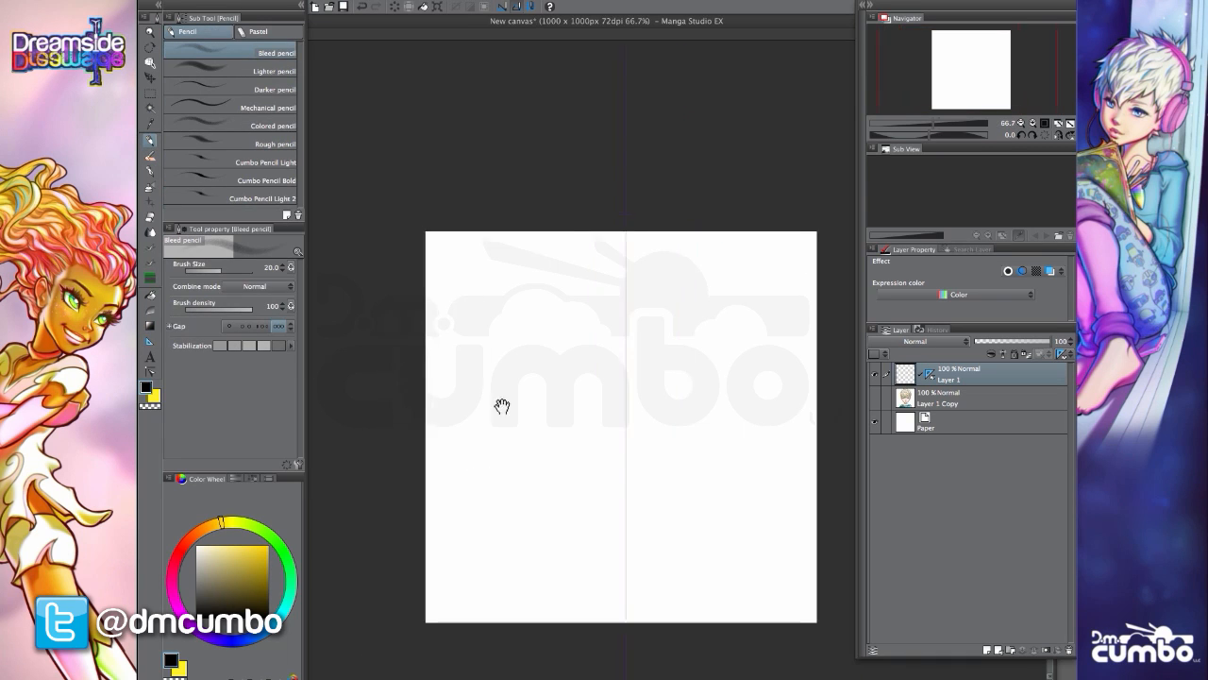
{"action": "mouse_move", "coordinate": [558, 309]}
{"action": "left_mouse_down"}
{"action": "mouse_move", "coordinate": [552, 363]}
{"action": "mouse_move", "coordinate": [552, 304]}
{"action": "mouse_move", "coordinate": [470, 306]}
{"action": "mouse_move", "coordinate": [472, 362]}
{"action": "mouse_move", "coordinate": [557, 362]}
{"action": "mouse_move", "coordinate": [554, 305]}
{"action": "mouse_move", "coordinate": [469, 306]}
{"action": "mouse_move", "coordinate": [470, 361]}
{"action": "mouse_move", "coordinate": [557, 362]}
{"action": "mouse_move", "coordinate": [558, 315]}
{"action": "left_mouse_up"}
{"action": "scroll", "coordinate": [496, 376], "scroll_direction": "down", "scroll_amount": 1}
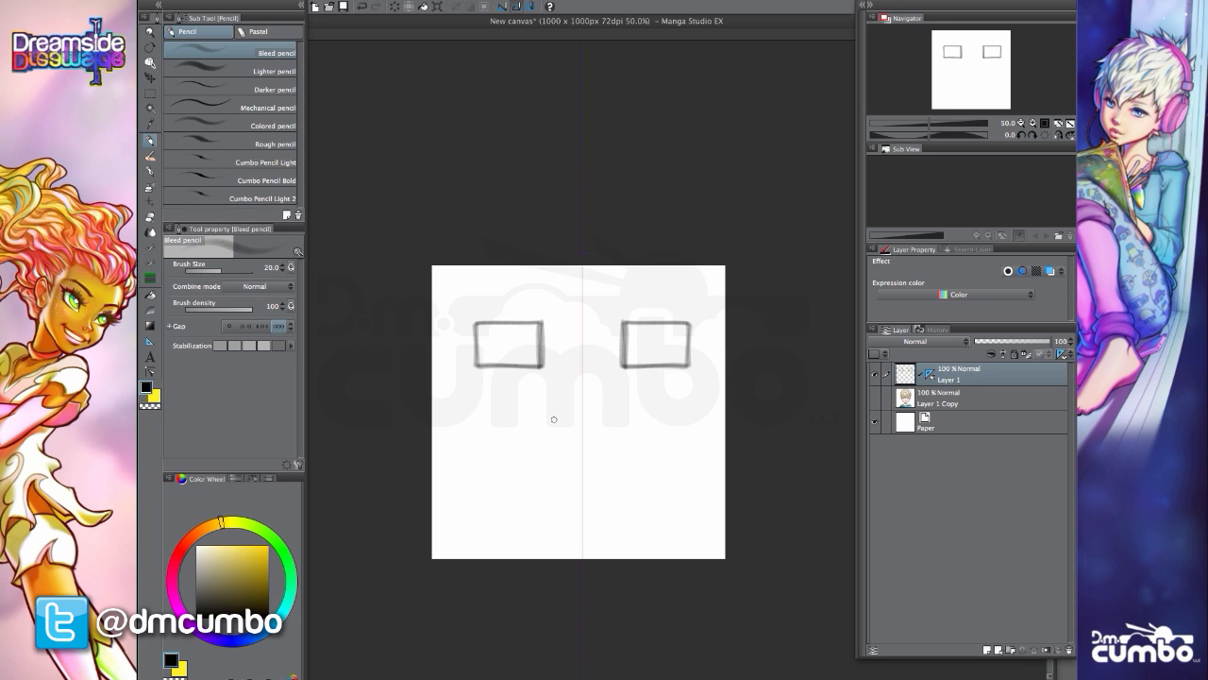
{"action": "scroll", "coordinate": [555, 419], "scroll_direction": "up", "scroll_amount": 1}
{"action": "key", "text": "Delete"}
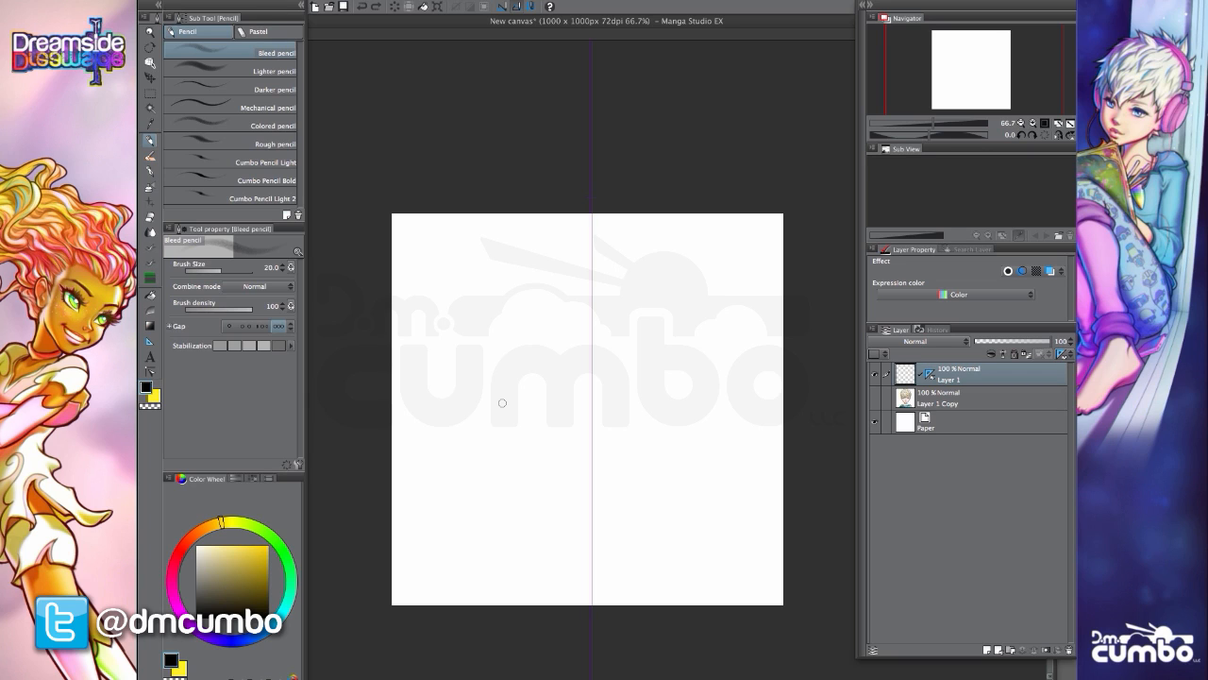
- Sketch a mirrored oval for the skull and add cheek and jaw lines tapering to a pointed chin
{"action": "left_click_drag", "start_coordinate": [519, 422], "coordinate": [536, 431]}
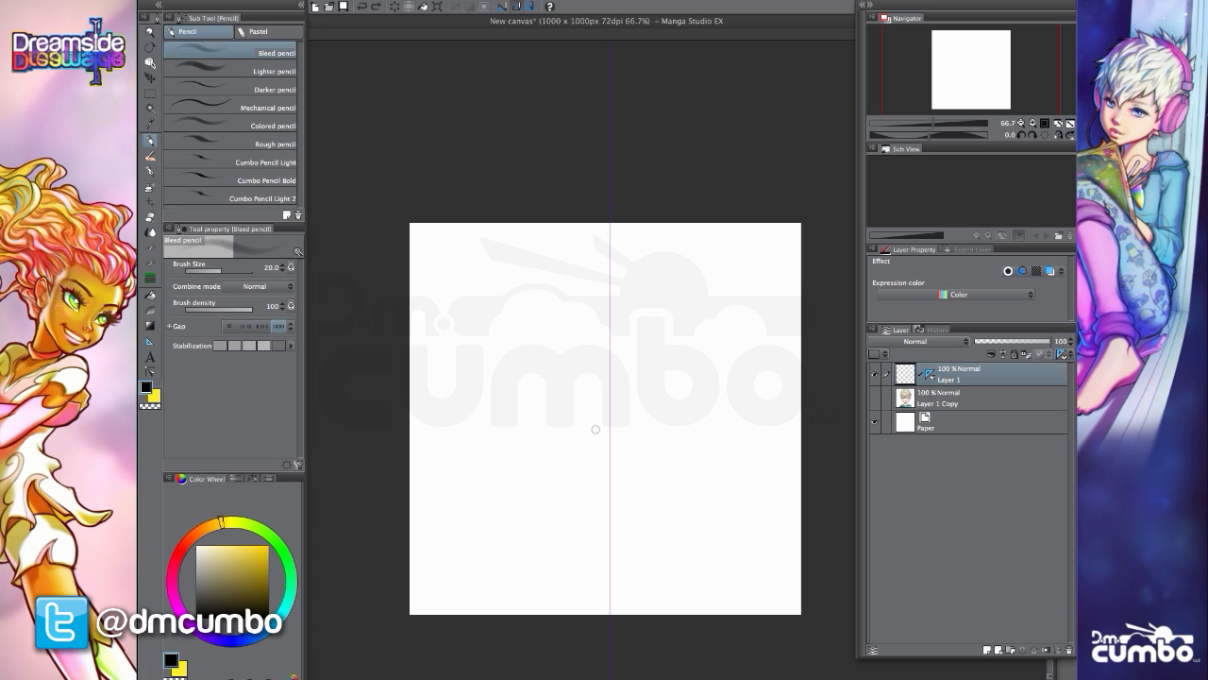
{"action": "scroll", "coordinate": [555, 372], "scroll_direction": "up", "scroll_amount": 1}
{"action": "left_click_drag", "start_coordinate": [492, 371], "coordinate": [471, 354]}
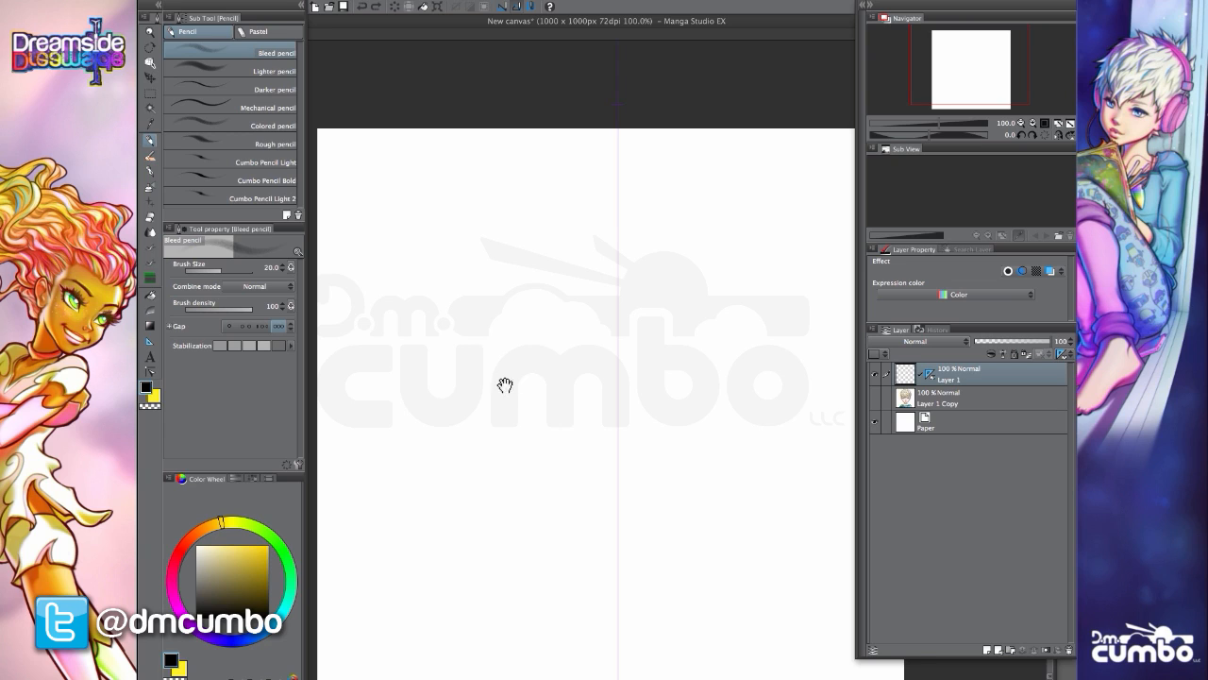
{"action": "scroll", "coordinate": [504, 386], "scroll_direction": "down", "scroll_amount": 2}
{"action": "left_click_drag", "start_coordinate": [483, 356], "coordinate": [475, 350]}
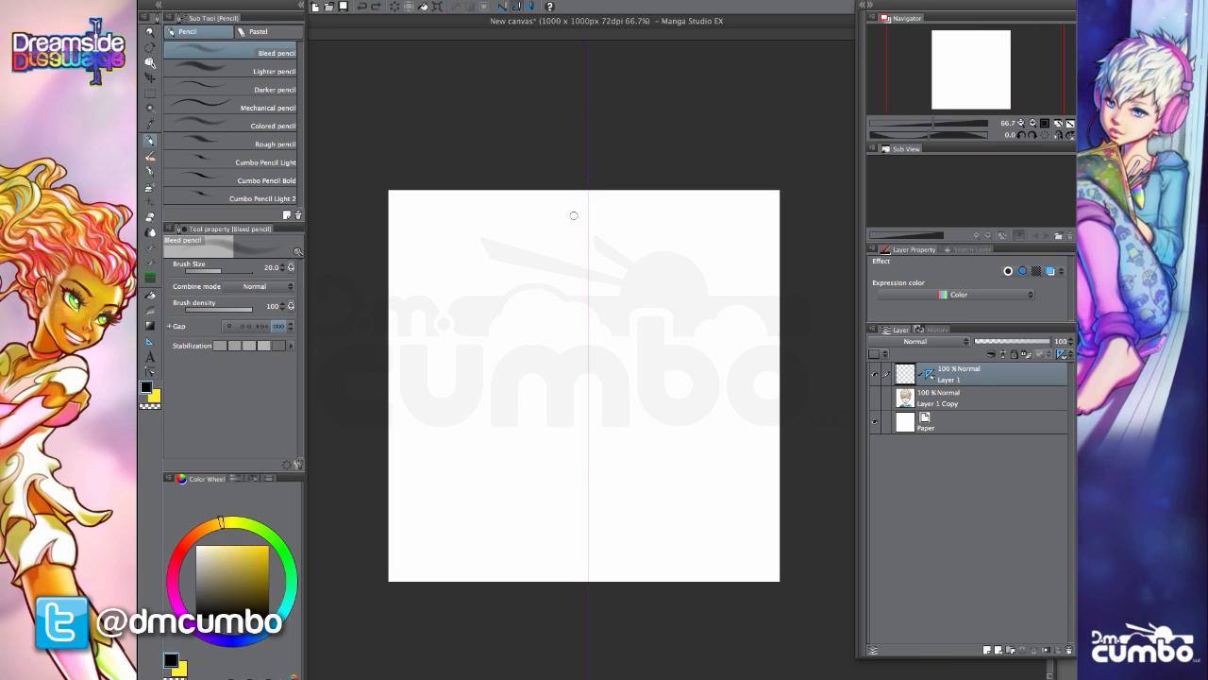
{"action": "mouse_move", "coordinate": [584, 217]}
{"action": "left_mouse_down"}
{"action": "mouse_move", "coordinate": [473, 317]}
{"action": "mouse_move", "coordinate": [496, 425]}
{"action": "mouse_move", "coordinate": [580, 468]}
{"action": "mouse_move", "coordinate": [492, 413]}
{"action": "mouse_move", "coordinate": [565, 223]}
{"action": "mouse_move", "coordinate": [491, 267]}
{"action": "left_mouse_up"}
{"action": "mouse_move", "coordinate": [497, 425]}
{"action": "left_mouse_down"}
{"action": "mouse_move", "coordinate": [566, 464]}
{"action": "mouse_move", "coordinate": [500, 421]}
{"action": "mouse_move", "coordinate": [555, 462]}
{"action": "mouse_move", "coordinate": [548, 493]}
{"action": "mouse_move", "coordinate": [582, 512]}
{"action": "left_mouse_up"}
{"action": "left_click_drag", "start_coordinate": [490, 421], "coordinate": [519, 471]}
{"action": "mouse_move", "coordinate": [493, 421]}
{"action": "left_mouse_down"}
{"action": "mouse_move", "coordinate": [518, 471]}
{"action": "mouse_move", "coordinate": [509, 462]}
{"action": "mouse_move", "coordinate": [573, 510]}
{"action": "left_mouse_up"}
{"action": "left_click_drag", "start_coordinate": [515, 465], "coordinate": [583, 515]}
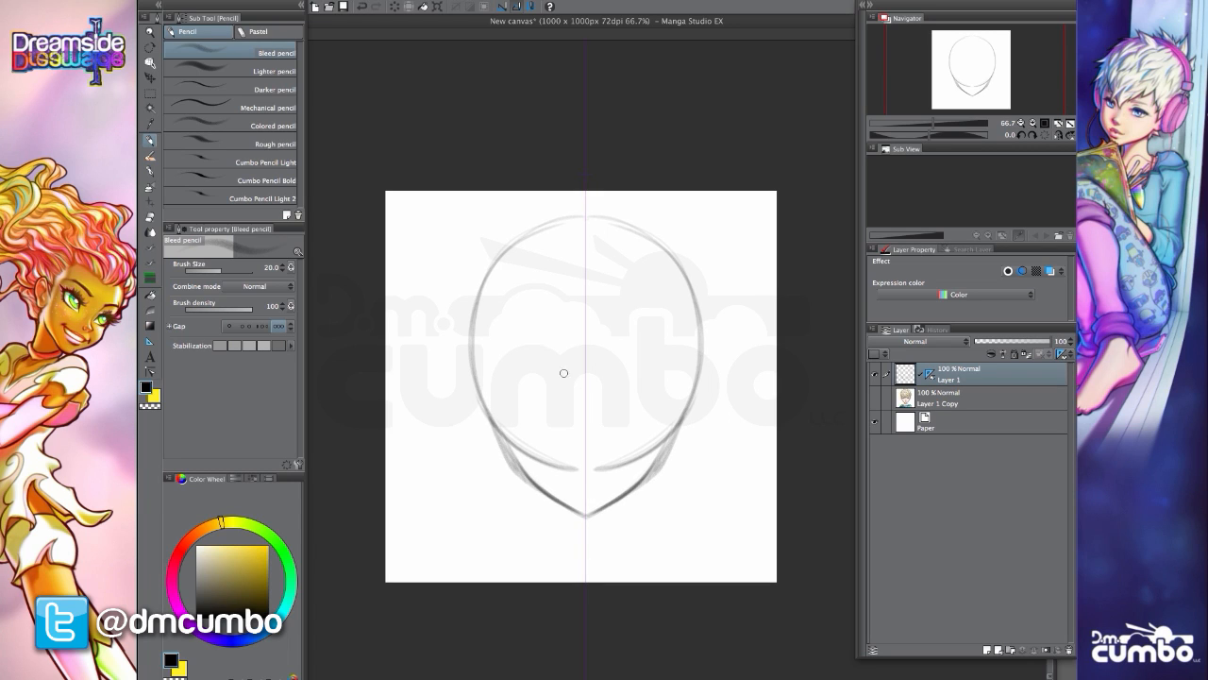
- Sketch the eyes with irises, the arched eyebrows, the underside of the nose and the lips inside the head
{"action": "mouse_move", "coordinate": [565, 390]}
{"action": "left_mouse_down"}
{"action": "mouse_move", "coordinate": [516, 362]}
{"action": "mouse_move", "coordinate": [533, 360]}
{"action": "mouse_move", "coordinate": [501, 376]}
{"action": "mouse_move", "coordinate": [530, 364]}
{"action": "mouse_move", "coordinate": [553, 379]}
{"action": "mouse_move", "coordinate": [510, 368]}
{"action": "mouse_move", "coordinate": [531, 346]}
{"action": "mouse_move", "coordinate": [562, 380]}
{"action": "mouse_move", "coordinate": [503, 397]}
{"action": "mouse_move", "coordinate": [577, 398]}
{"action": "mouse_move", "coordinate": [527, 354]}
{"action": "mouse_move", "coordinate": [476, 372]}
{"action": "left_mouse_up"}
{"action": "scroll", "coordinate": [528, 374], "scroll_direction": "up", "scroll_amount": 1}
{"action": "mouse_move", "coordinate": [564, 338]}
{"action": "left_mouse_down"}
{"action": "mouse_move", "coordinate": [529, 326]}
{"action": "mouse_move", "coordinate": [478, 343]}
{"action": "mouse_move", "coordinate": [562, 326]}
{"action": "left_mouse_up"}
{"action": "mouse_move", "coordinate": [612, 443]}
{"action": "left_mouse_down"}
{"action": "mouse_move", "coordinate": [602, 448]}
{"action": "mouse_move", "coordinate": [612, 443]}
{"action": "left_mouse_up"}
{"action": "left_click_drag", "start_coordinate": [605, 492], "coordinate": [616, 508]}
{"action": "left_click_drag", "start_coordinate": [504, 516], "coordinate": [473, 508]}
{"action": "mouse_move", "coordinate": [583, 483]}
{"action": "left_mouse_down"}
{"action": "mouse_move", "coordinate": [532, 493]}
{"action": "mouse_move", "coordinate": [549, 491]}
{"action": "mouse_move", "coordinate": [470, 483]}
{"action": "left_mouse_up"}
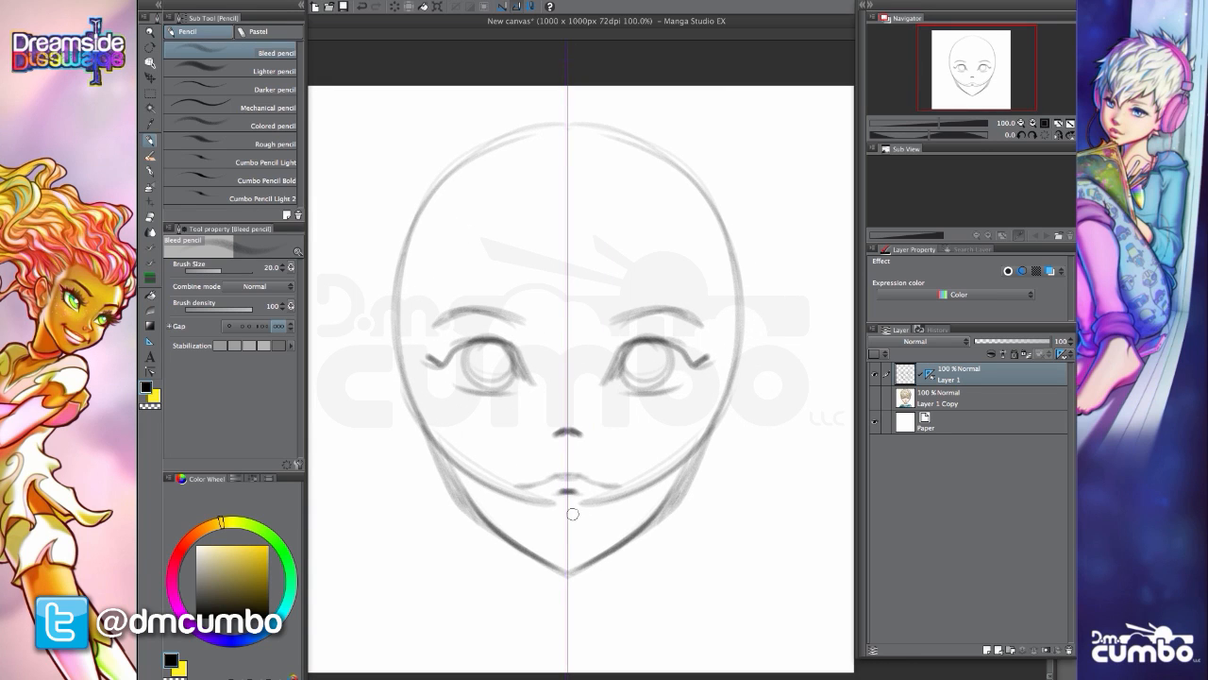
{"action": "left_click_drag", "start_coordinate": [577, 515], "coordinate": [555, 517]}
- Darken the upper eyelid lines and the outer eyelash corners
{"action": "scroll", "coordinate": [510, 512], "scroll_direction": "down", "scroll_amount": 1}
{"action": "scroll", "coordinate": [504, 472], "scroll_direction": "up", "scroll_amount": 1}
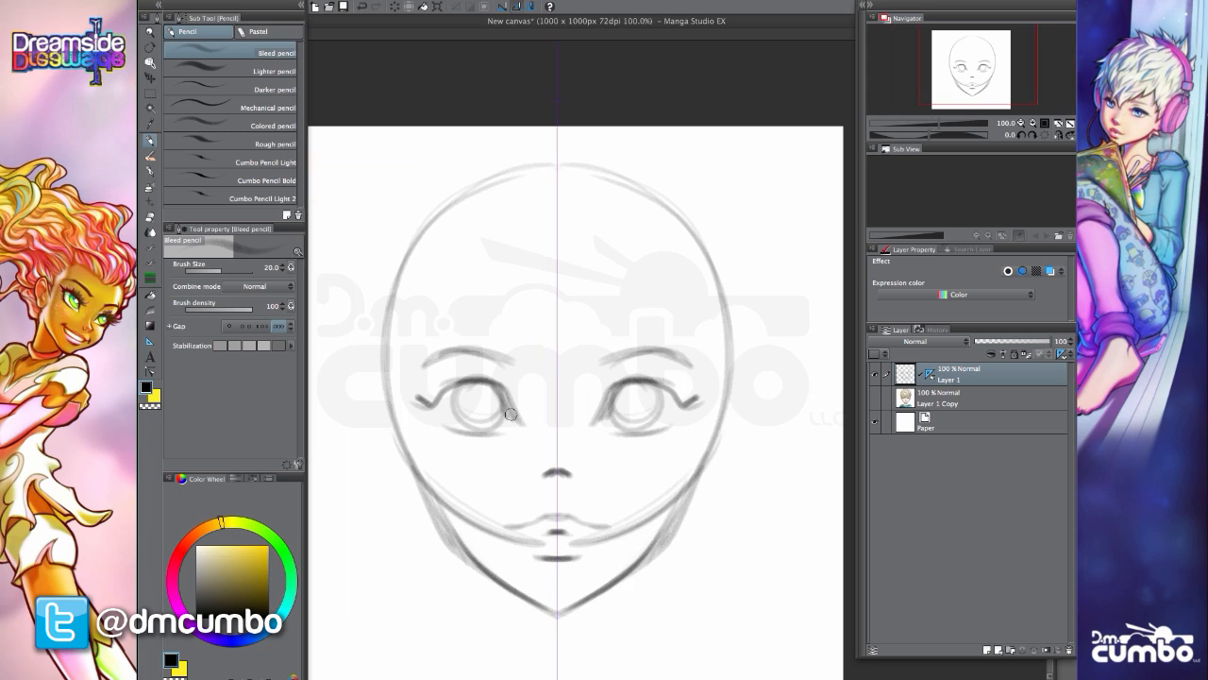
{"action": "mouse_move", "coordinate": [519, 432]}
{"action": "left_mouse_down"}
{"action": "mouse_move", "coordinate": [493, 382]}
{"action": "mouse_move", "coordinate": [408, 396]}
{"action": "mouse_move", "coordinate": [434, 404]}
{"action": "left_mouse_up"}
{"action": "mouse_move", "coordinate": [500, 389]}
{"action": "left_mouse_down"}
{"action": "mouse_move", "coordinate": [515, 423]}
{"action": "mouse_move", "coordinate": [504, 392]}
{"action": "left_mouse_up"}
{"action": "scroll", "coordinate": [378, 434], "scroll_direction": "down", "scroll_amount": 1}
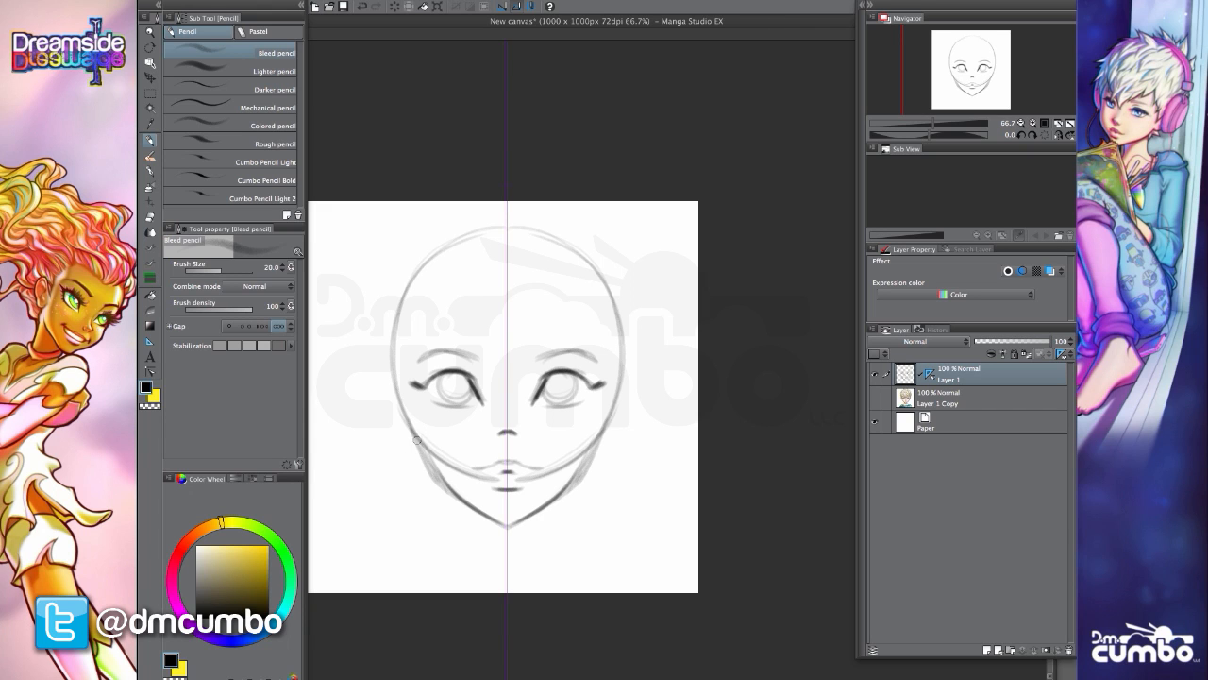
- Lasso the eyes, eyebrows and nose together and shift them slightly down the face
{"action": "key", "text": "m"}
{"action": "scroll", "coordinate": [431, 419], "scroll_direction": "up", "scroll_amount": 1}
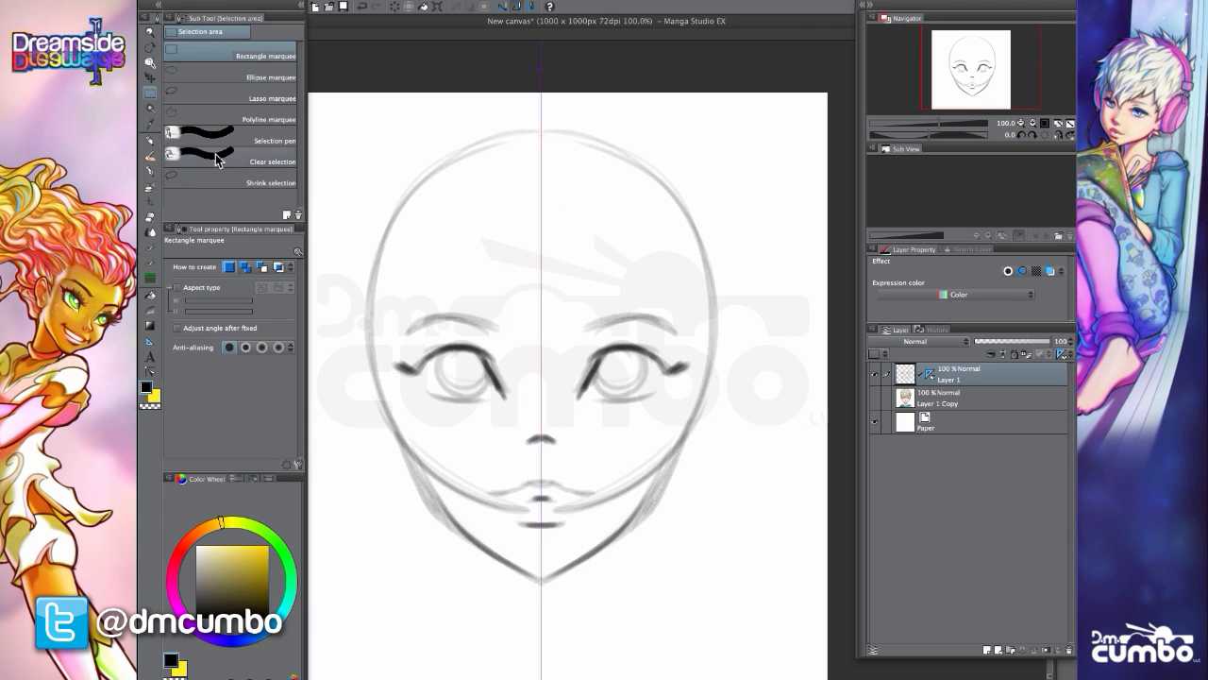
{"action": "left_click", "coordinate": [247, 93]}
{"action": "mouse_move", "coordinate": [408, 406]}
{"action": "left_mouse_down"}
{"action": "mouse_move", "coordinate": [501, 451]}
{"action": "mouse_move", "coordinate": [594, 450]}
{"action": "mouse_move", "coordinate": [680, 394]}
{"action": "mouse_move", "coordinate": [698, 346]}
{"action": "mouse_move", "coordinate": [530, 273]}
{"action": "mouse_move", "coordinate": [419, 293]}
{"action": "left_mouse_up"}
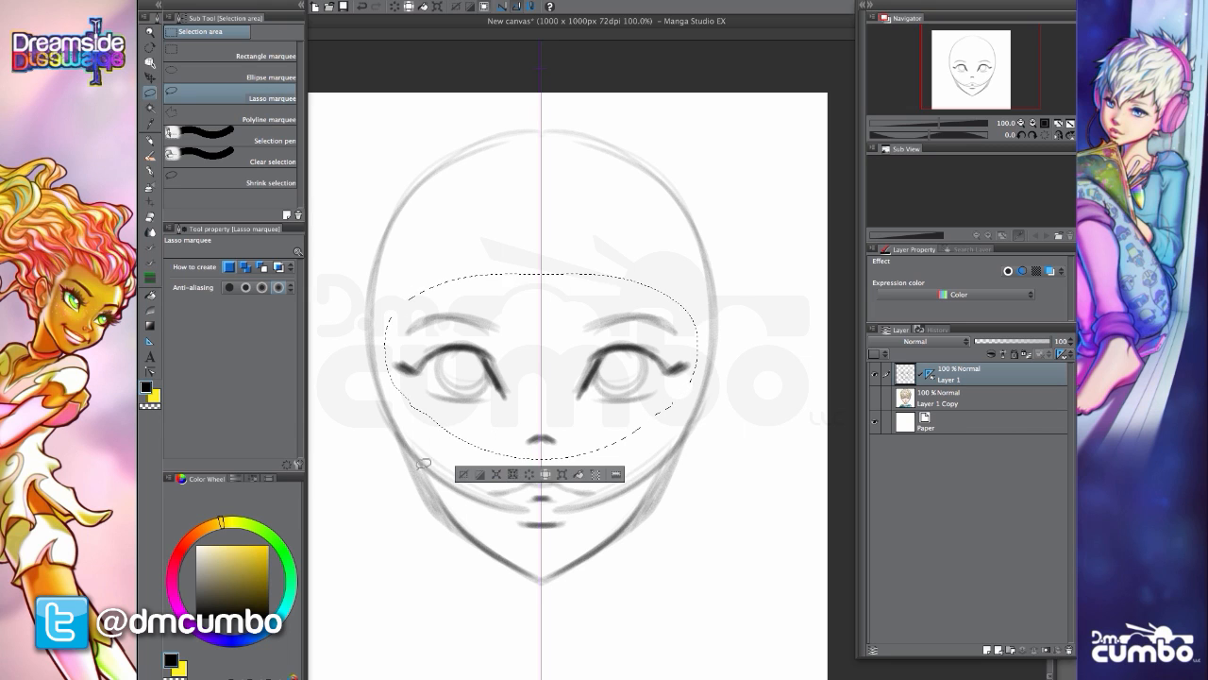
{"action": "key", "text": "ctrl+t"}
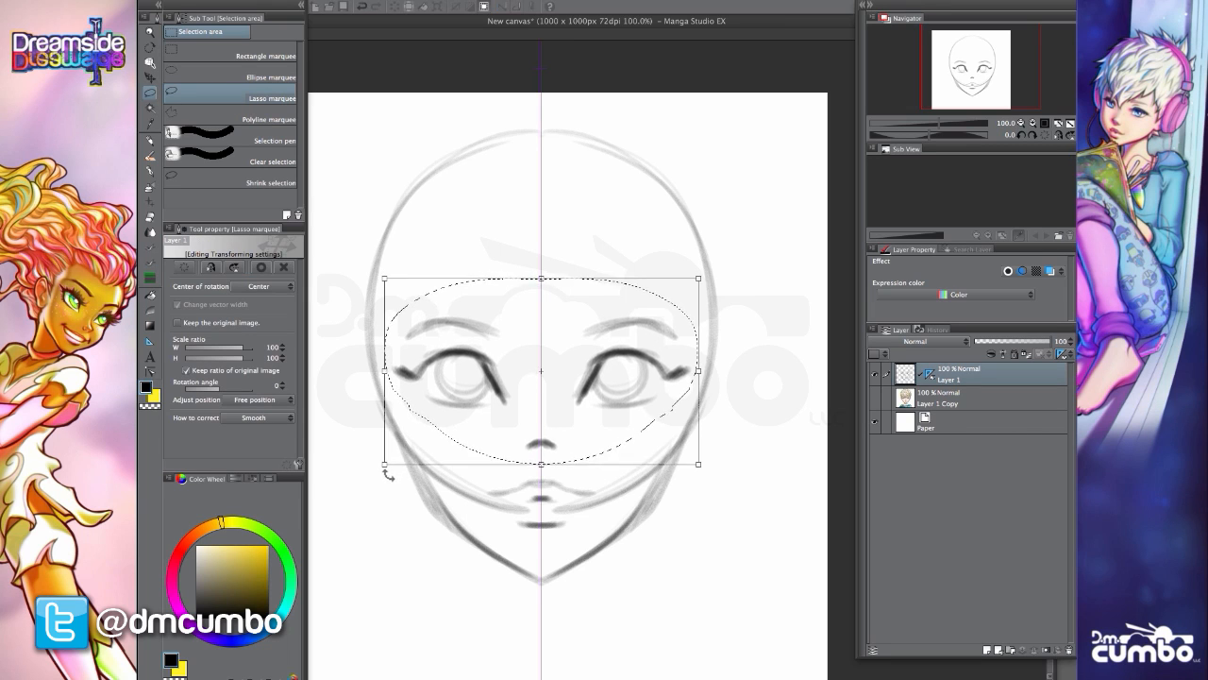
{"action": "key", "text": "Return"}
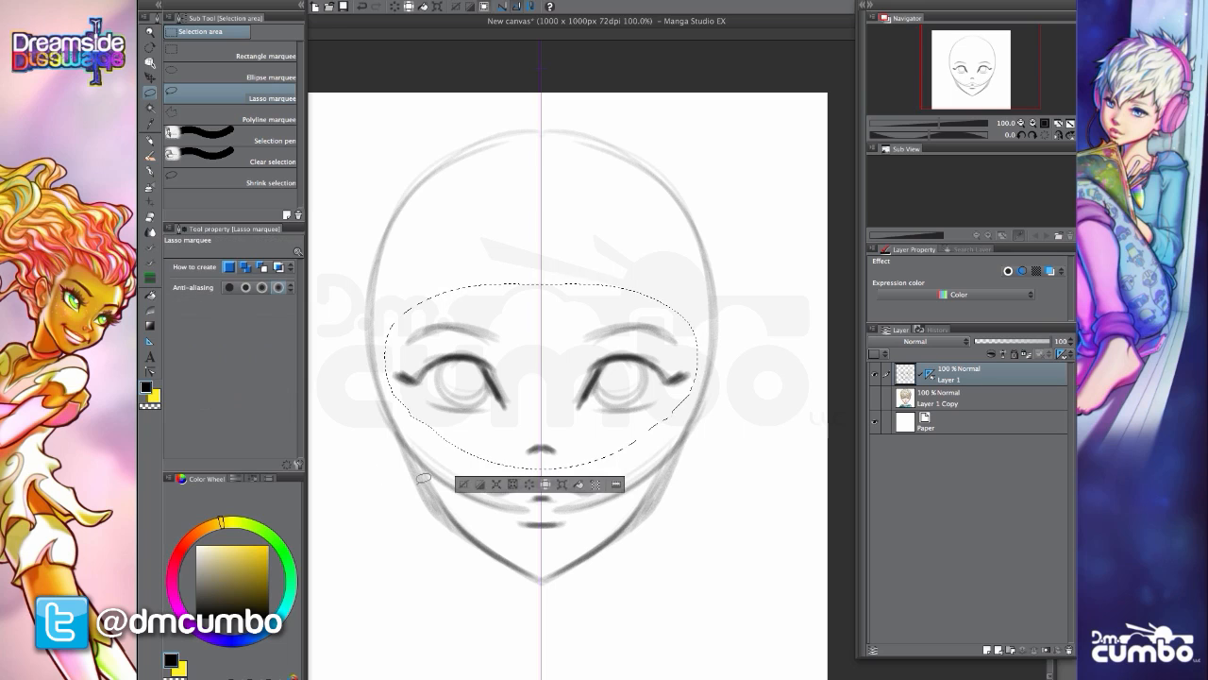
- Lasso the mouth, nudge it slightly down towards the chin, and clear the selection
{"action": "mouse_move", "coordinate": [475, 479]}
{"action": "left_mouse_down"}
{"action": "mouse_move", "coordinate": [498, 467]}
{"action": "mouse_move", "coordinate": [612, 475]}
{"action": "mouse_move", "coordinate": [515, 525]}
{"action": "mouse_move", "coordinate": [484, 507]}
{"action": "left_mouse_up"}
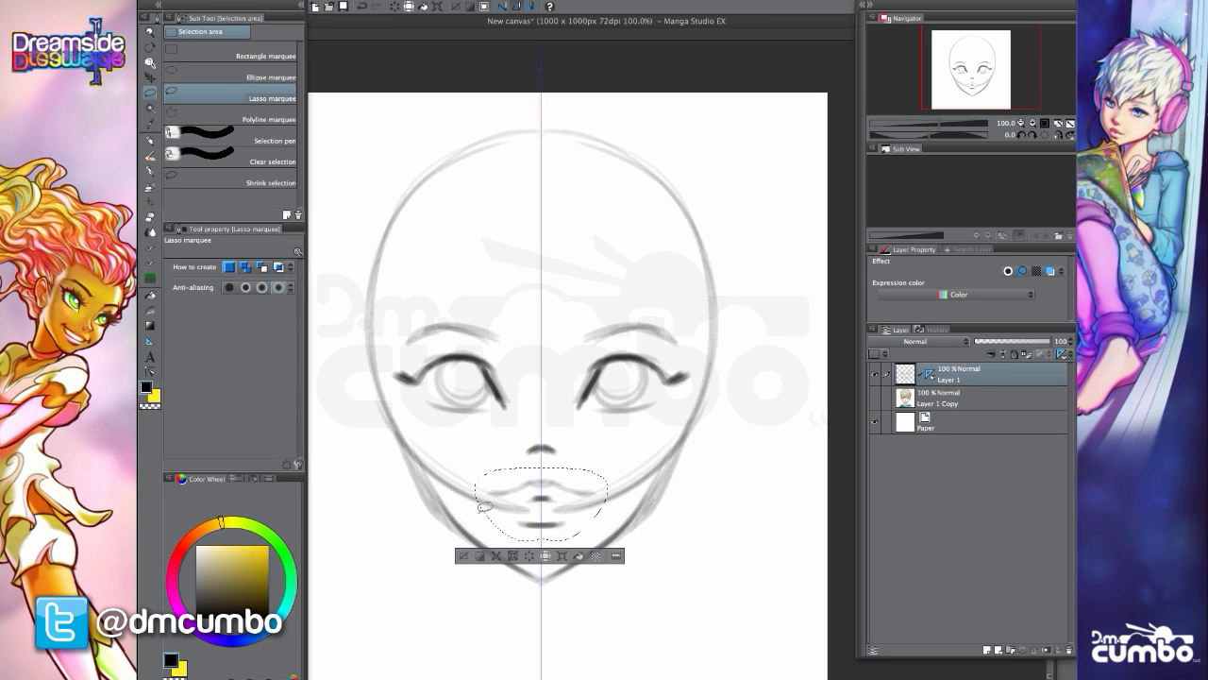
{"action": "key", "text": "ctrl+t"}
{"action": "key", "text": "Down"}
{"action": "key", "text": "Down"}
{"action": "key", "text": "Down"}
{"action": "key", "text": "Down"}
{"action": "key", "text": "Down"}
{"action": "key", "text": "Down"}
{"action": "key", "text": "Return"}
{"action": "scroll", "coordinate": [460, 483], "scroll_direction": "down", "scroll_amount": 1}
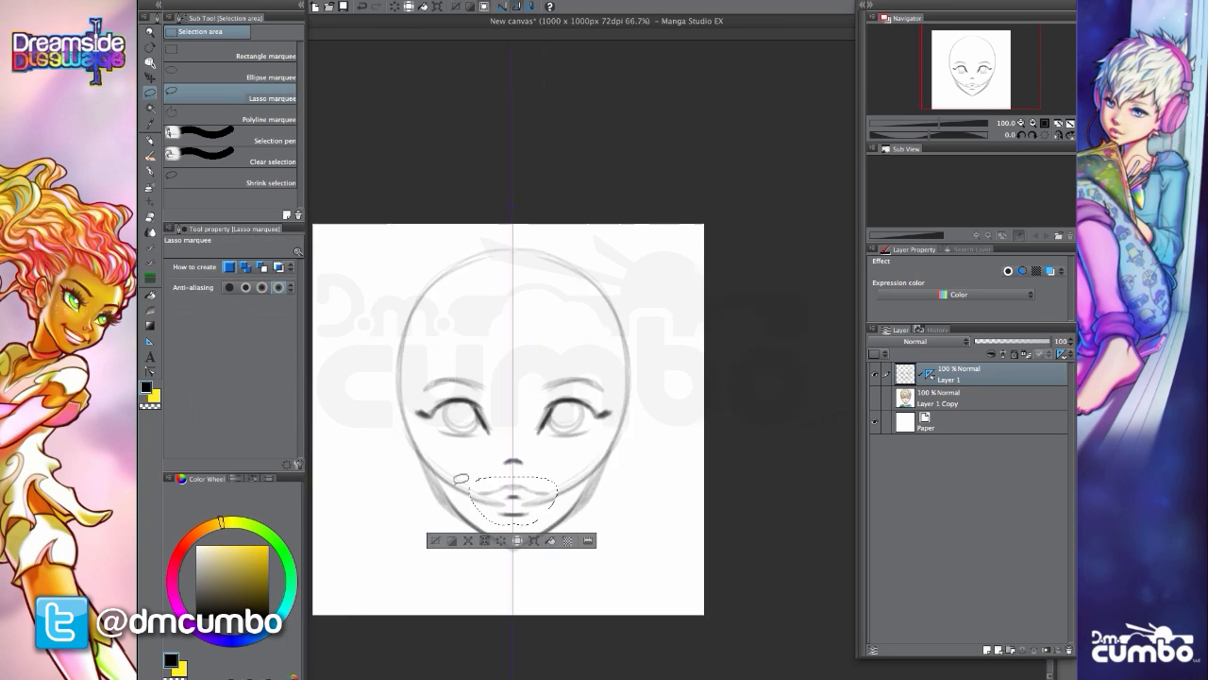
{"action": "scroll", "coordinate": [456, 481], "scroll_direction": "down", "scroll_amount": 1}
{"action": "left_click", "coordinate": [421, 527]}
{"action": "scroll", "coordinate": [437, 488], "scroll_direction": "up", "scroll_amount": 2}
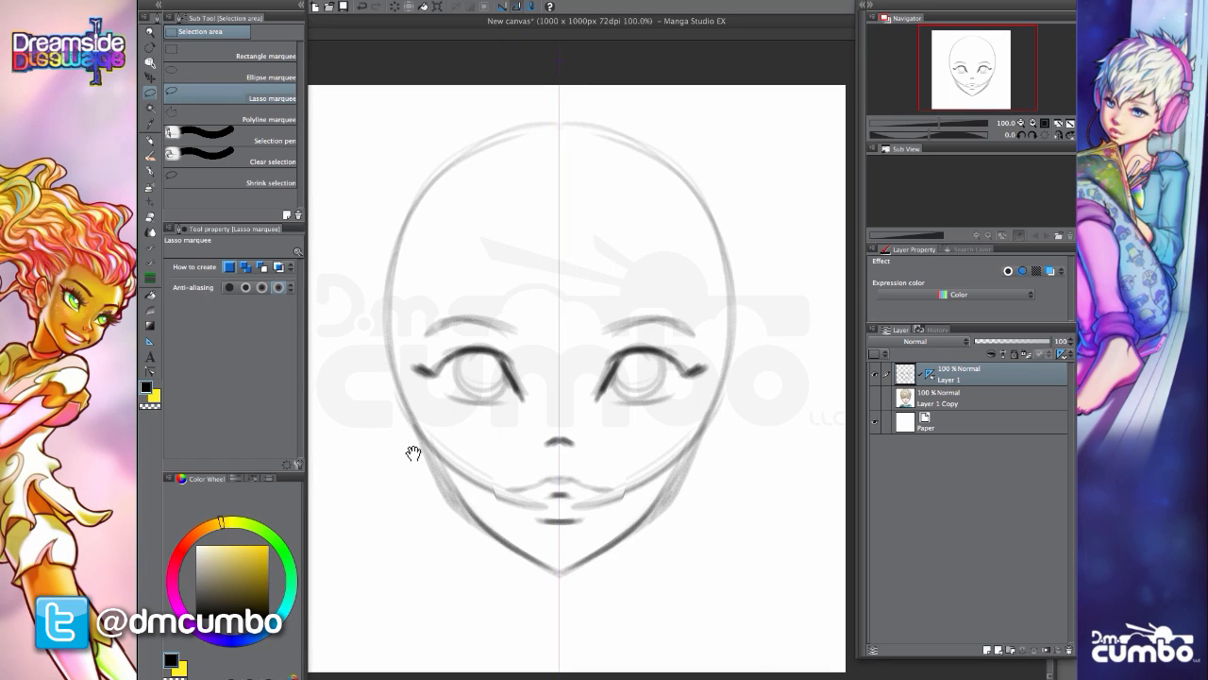
- Redraw the eyebrows, nose and lips with darker Bleed pencil lines, adding the nose's lower contour and mouth corners
{"action": "mouse_move", "coordinate": [387, 421]}
{"action": "left_mouse_down"}
{"action": "mouse_move", "coordinate": [414, 432]}
{"action": "mouse_move", "coordinate": [394, 391]}
{"action": "left_mouse_up"}
{"action": "key", "text": "p"}
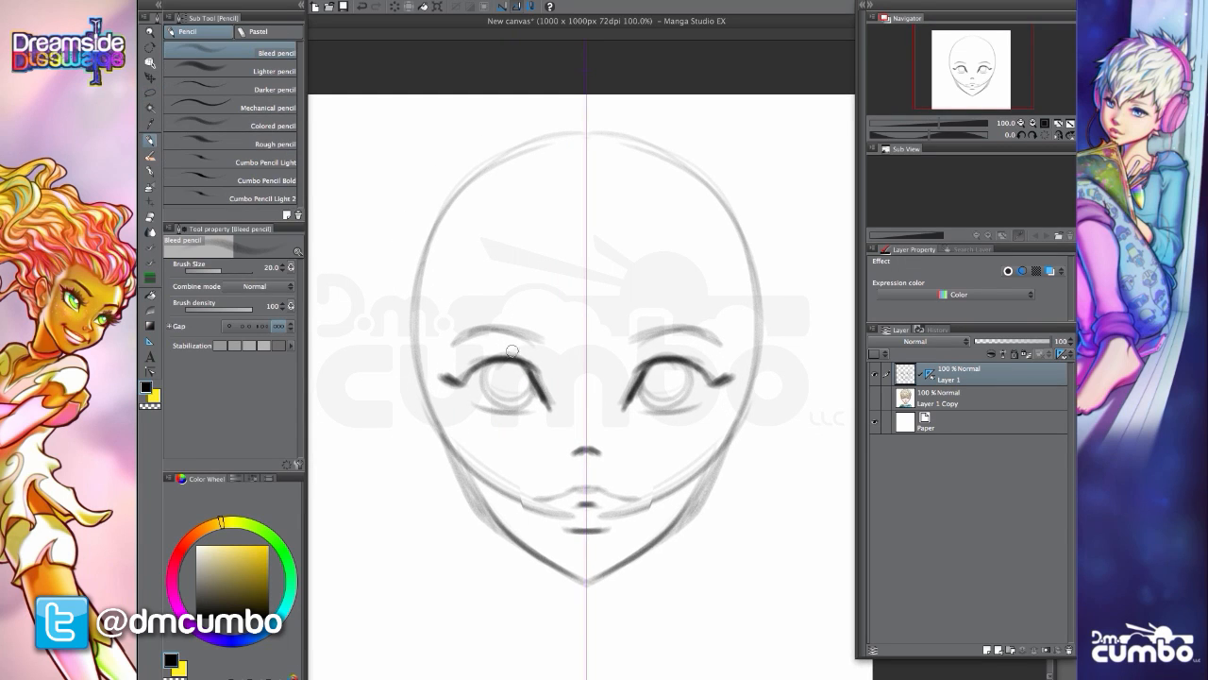
{"action": "mouse_move", "coordinate": [541, 341]}
{"action": "left_mouse_down"}
{"action": "mouse_move", "coordinate": [478, 328]}
{"action": "mouse_move", "coordinate": [455, 343]}
{"action": "left_mouse_up"}
{"action": "mouse_move", "coordinate": [574, 455]}
{"action": "left_mouse_down"}
{"action": "mouse_move", "coordinate": [589, 462]}
{"action": "mouse_move", "coordinate": [583, 416]}
{"action": "mouse_move", "coordinate": [576, 448]}
{"action": "left_mouse_up"}
{"action": "mouse_move", "coordinate": [564, 489]}
{"action": "left_mouse_down"}
{"action": "mouse_move", "coordinate": [540, 450]}
{"action": "mouse_move", "coordinate": [553, 450]}
{"action": "mouse_move", "coordinate": [516, 463]}
{"action": "mouse_move", "coordinate": [545, 466]}
{"action": "mouse_move", "coordinate": [515, 463]}
{"action": "mouse_move", "coordinate": [559, 492]}
{"action": "left_mouse_up"}
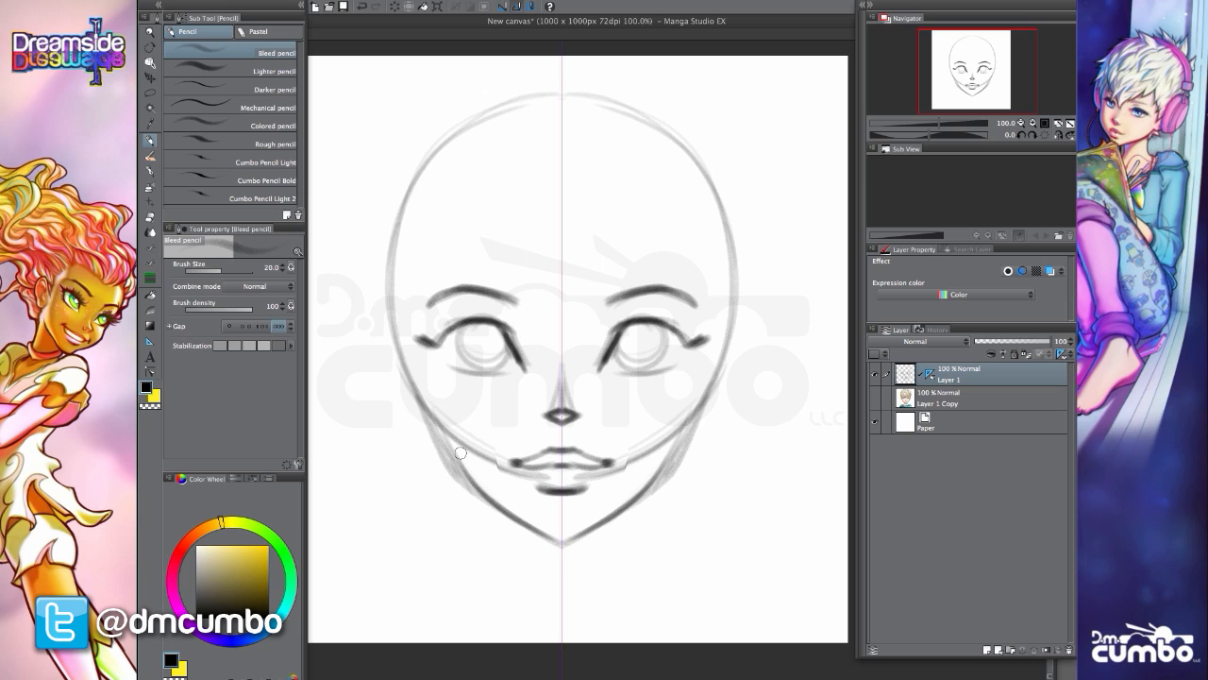
- Darken and refine the face contour from the temples along the cheeks and jaw to the chin
{"action": "left_click_drag", "start_coordinate": [461, 453], "coordinate": [481, 500]}
{"action": "left_click_drag", "start_coordinate": [430, 401], "coordinate": [478, 494]}
{"action": "left_click_drag", "start_coordinate": [416, 384], "coordinate": [466, 481]}
{"action": "mouse_move", "coordinate": [403, 318]}
{"action": "left_mouse_down"}
{"action": "mouse_move", "coordinate": [455, 468]}
{"action": "mouse_move", "coordinate": [414, 379]}
{"action": "left_mouse_up"}
{"action": "left_click_drag", "start_coordinate": [402, 378], "coordinate": [430, 412]}
{"action": "left_click_drag", "start_coordinate": [440, 226], "coordinate": [440, 446]}
{"action": "mouse_move", "coordinate": [423, 304]}
{"action": "left_mouse_down"}
{"action": "mouse_move", "coordinate": [485, 505]}
{"action": "mouse_move", "coordinate": [496, 519]}
{"action": "mouse_move", "coordinate": [477, 478]}
{"action": "mouse_move", "coordinate": [566, 560]}
{"action": "left_mouse_up"}
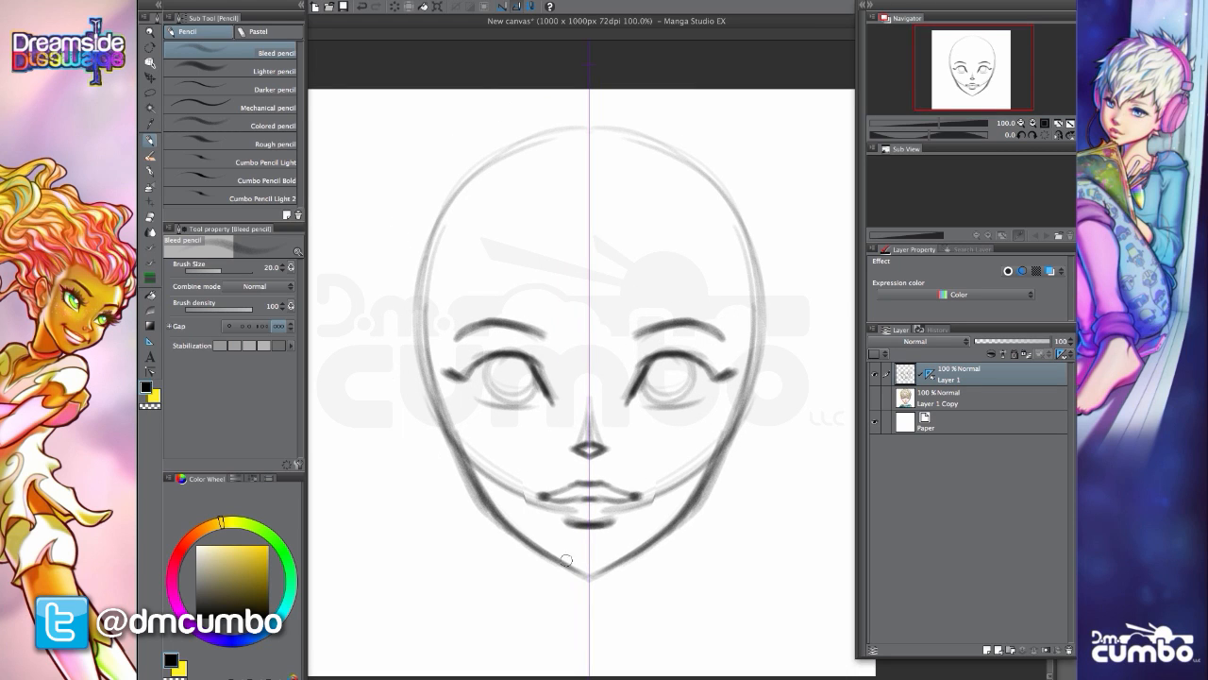
{"action": "left_click_drag", "start_coordinate": [490, 513], "coordinate": [586, 573]}
{"action": "left_click_drag", "start_coordinate": [530, 546], "coordinate": [587, 575]}
{"action": "scroll", "coordinate": [522, 535], "scroll_direction": "down", "scroll_amount": 1}
- Darken the mouth line and irises and add eyelid creases above the eyes
{"action": "mouse_move", "coordinate": [467, 507]}
{"action": "left_mouse_down"}
{"action": "mouse_move", "coordinate": [457, 472]}
{"action": "mouse_move", "coordinate": [544, 514]}
{"action": "left_mouse_up"}
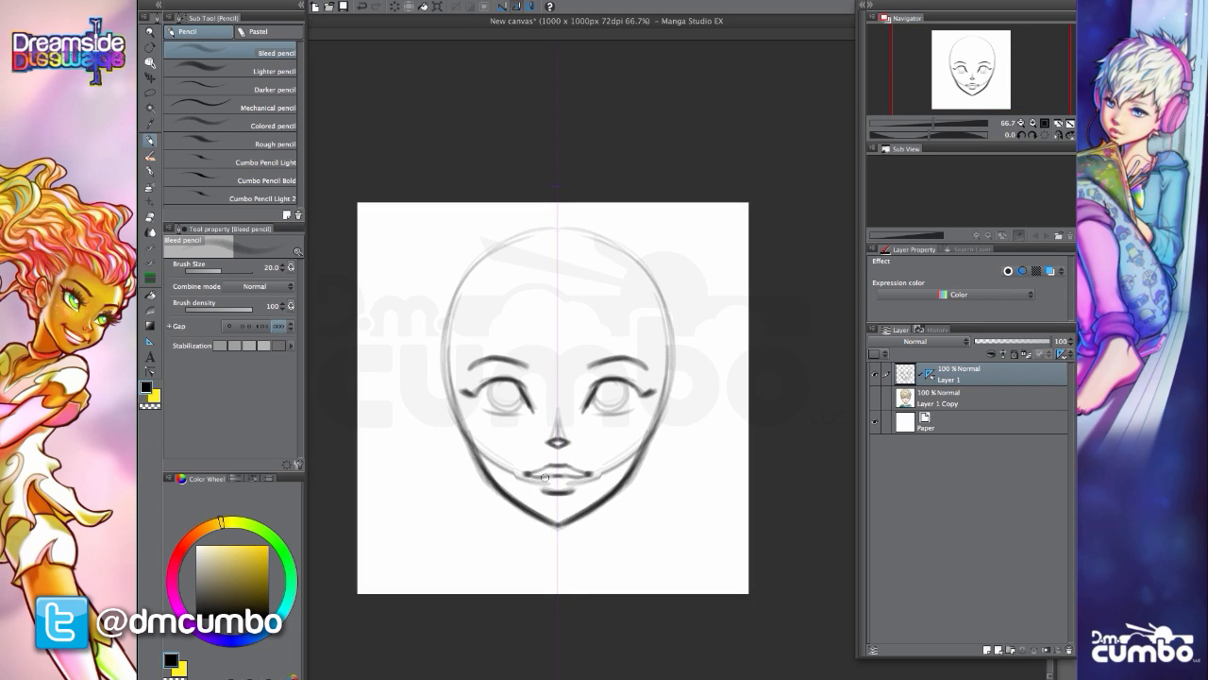
{"action": "left_click_drag", "start_coordinate": [551, 475], "coordinate": [529, 474]}
{"action": "scroll", "coordinate": [494, 380], "scroll_direction": "up", "scroll_amount": 1}
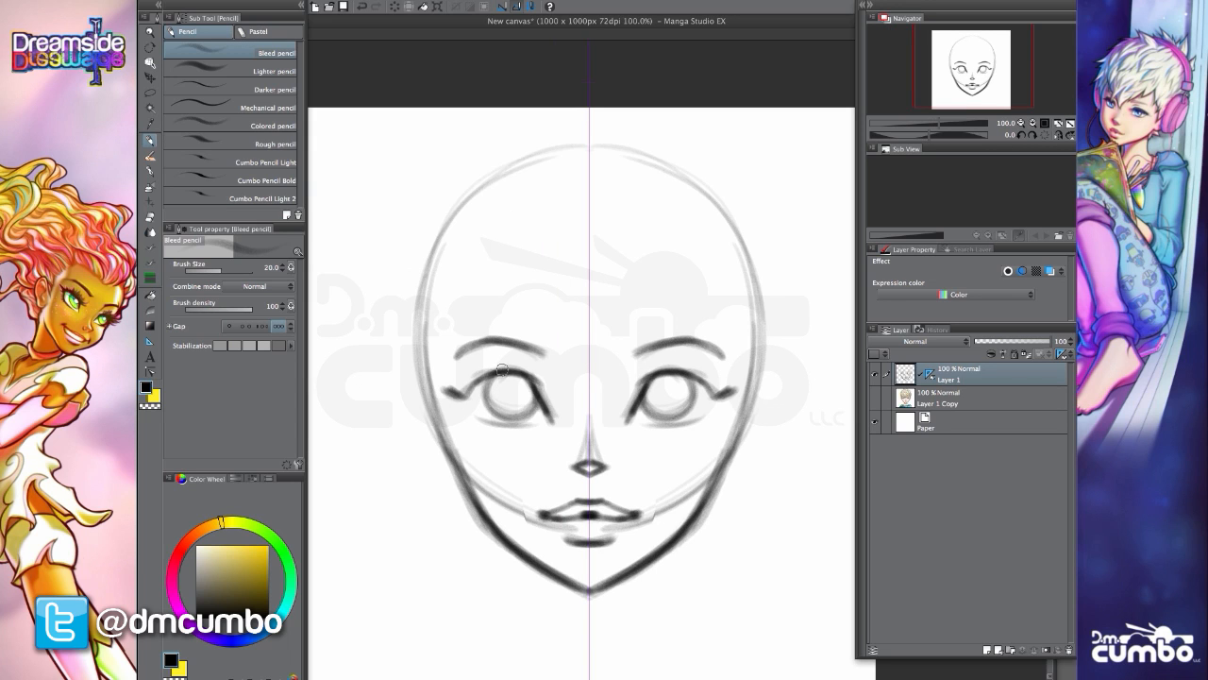
{"action": "scroll", "coordinate": [506, 364], "scroll_direction": "right", "scroll_amount": 2}
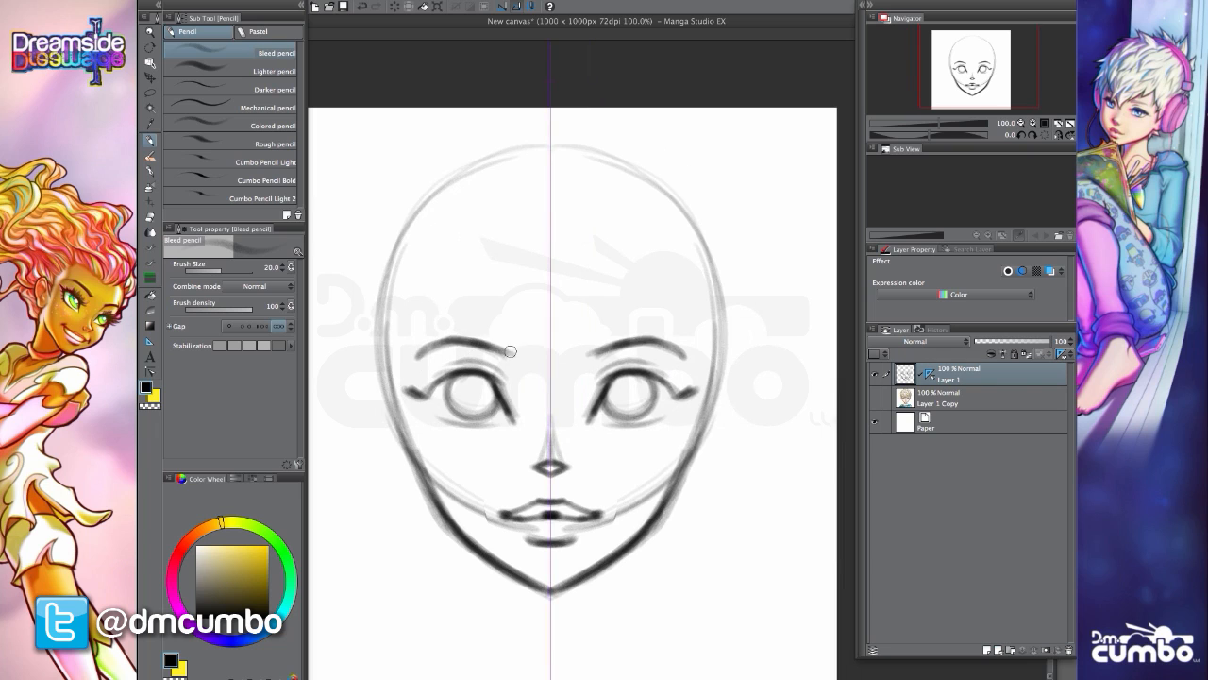
- Thicken the eyebrows and extend their inner ends towards the nose
{"action": "mouse_move", "coordinate": [510, 351]}
{"action": "left_mouse_down"}
{"action": "mouse_move", "coordinate": [457, 340]}
{"action": "mouse_move", "coordinate": [487, 345]}
{"action": "left_mouse_up"}
{"action": "left_click_drag", "start_coordinate": [456, 340], "coordinate": [420, 350]}
{"action": "left_click_drag", "start_coordinate": [516, 355], "coordinate": [506, 352]}
{"action": "key", "text": "super+minus"}
{"action": "mouse_move", "coordinate": [458, 378]}
{"action": "left_mouse_down"}
{"action": "mouse_move", "coordinate": [403, 370]}
{"action": "mouse_move", "coordinate": [435, 411]}
{"action": "left_mouse_up"}
{"action": "left_click_drag", "start_coordinate": [493, 354], "coordinate": [505, 318]}
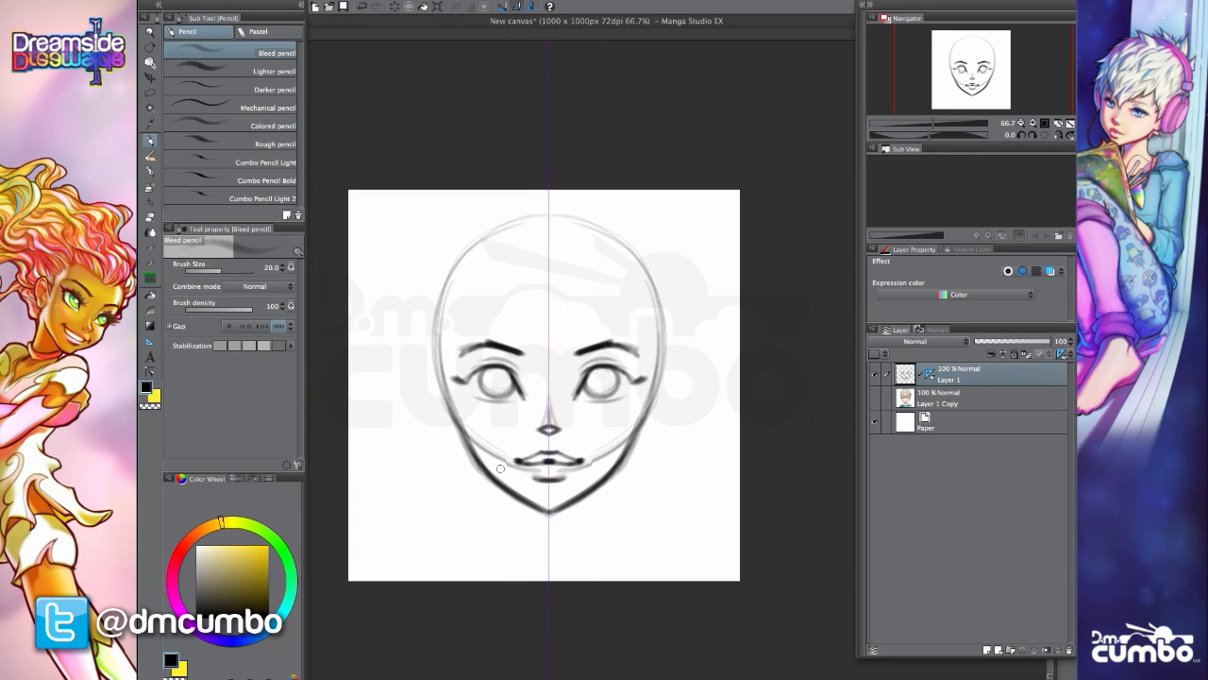
- Erase the stray construction lines along the cheeks, jaw and temples with the Softer eraser at brush size 30
{"action": "key", "text": "e"}
{"action": "key", "text": "bracketright"}
{"action": "key", "text": "bracketright"}
{"action": "key", "text": "bracketright"}
{"action": "key", "text": "bracketright"}
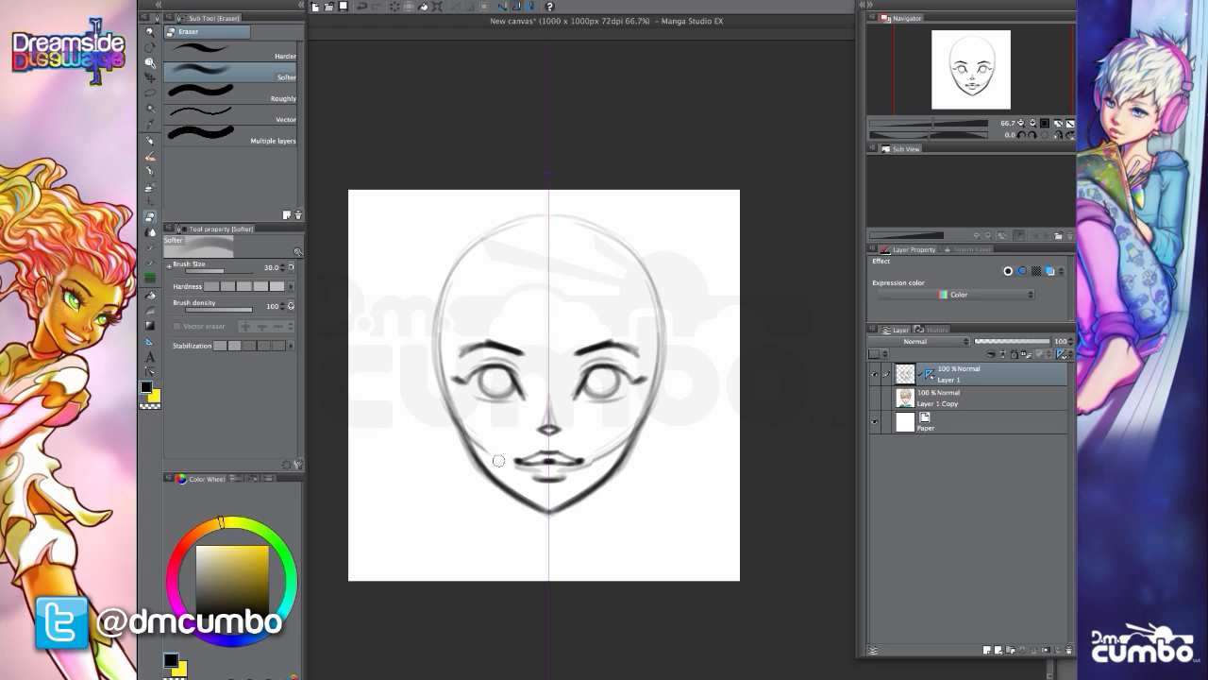
{"action": "mouse_move", "coordinate": [445, 411]}
{"action": "left_mouse_down"}
{"action": "mouse_move", "coordinate": [461, 448]}
{"action": "mouse_move", "coordinate": [535, 502]}
{"action": "left_mouse_up"}
{"action": "left_click_drag", "start_coordinate": [656, 402], "coordinate": [606, 497]}
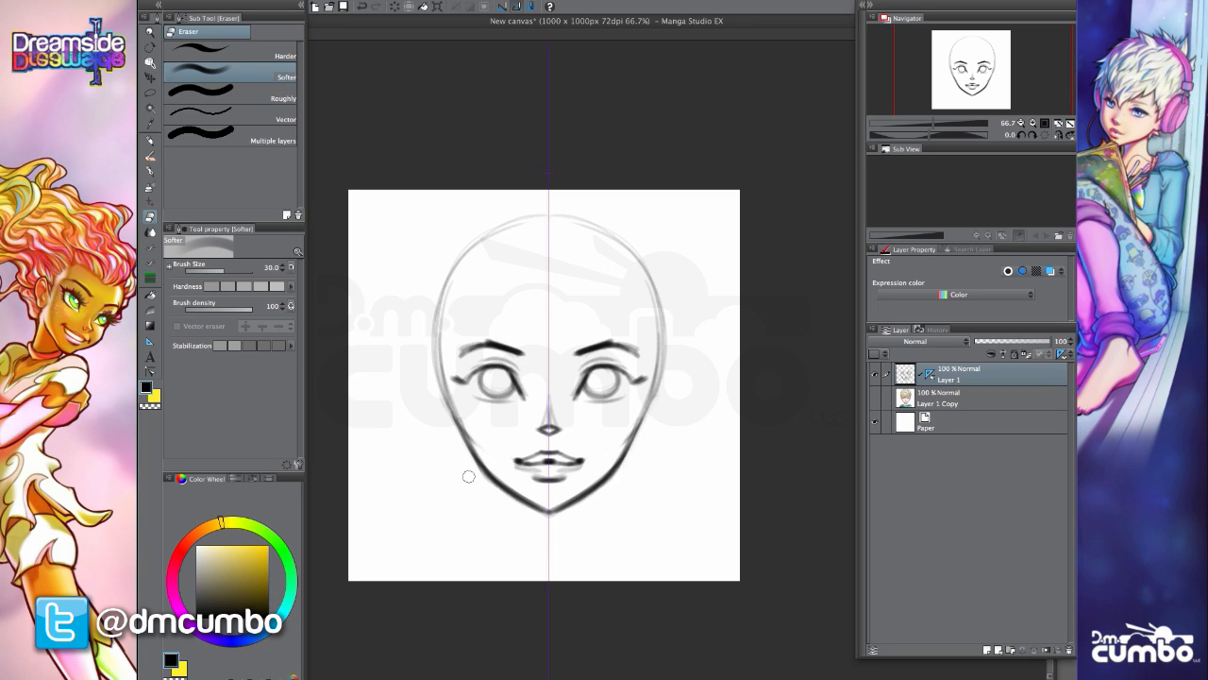
{"action": "left_click_drag", "start_coordinate": [438, 390], "coordinate": [446, 425]}
{"action": "mouse_move", "coordinate": [674, 336]}
{"action": "left_mouse_down"}
{"action": "mouse_move", "coordinate": [644, 456]}
{"action": "mouse_move", "coordinate": [660, 392]}
{"action": "left_mouse_up"}
- Redraw the face contour from the temples down the cheeks to the jaw with the Bleed pencil
{"action": "key", "text": "p"}
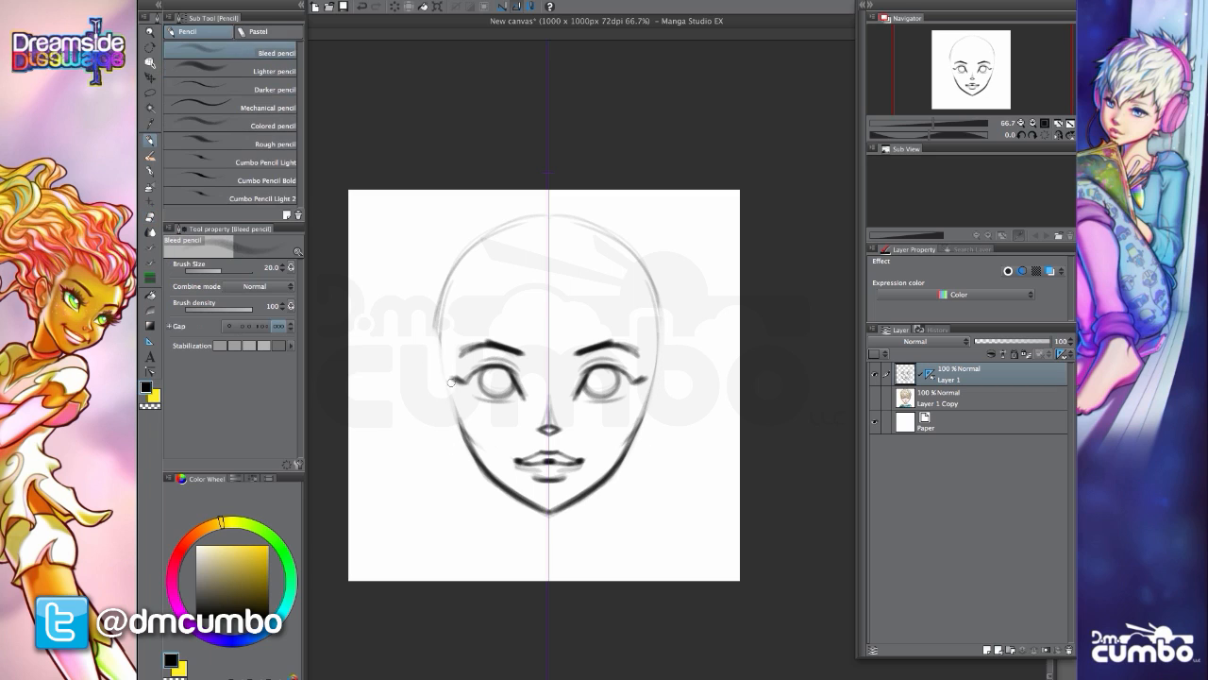
{"action": "left_click_drag", "start_coordinate": [445, 359], "coordinate": [469, 454]}
{"action": "left_click_drag", "start_coordinate": [444, 365], "coordinate": [476, 457]}
{"action": "mouse_move", "coordinate": [448, 370]}
{"action": "left_mouse_down"}
{"action": "mouse_move", "coordinate": [461, 427]}
{"action": "mouse_move", "coordinate": [445, 282]}
{"action": "mouse_move", "coordinate": [443, 363]}
{"action": "left_mouse_up"}
{"action": "mouse_move", "coordinate": [449, 370]}
{"action": "left_mouse_down"}
{"action": "mouse_move", "coordinate": [470, 441]}
{"action": "mouse_move", "coordinate": [506, 487]}
{"action": "left_mouse_up"}
{"action": "key", "text": "super+minus"}
{"action": "mouse_move", "coordinate": [489, 468]}
{"action": "left_mouse_down"}
{"action": "mouse_move", "coordinate": [512, 495]}
{"action": "mouse_move", "coordinate": [462, 505]}
{"action": "left_mouse_up"}
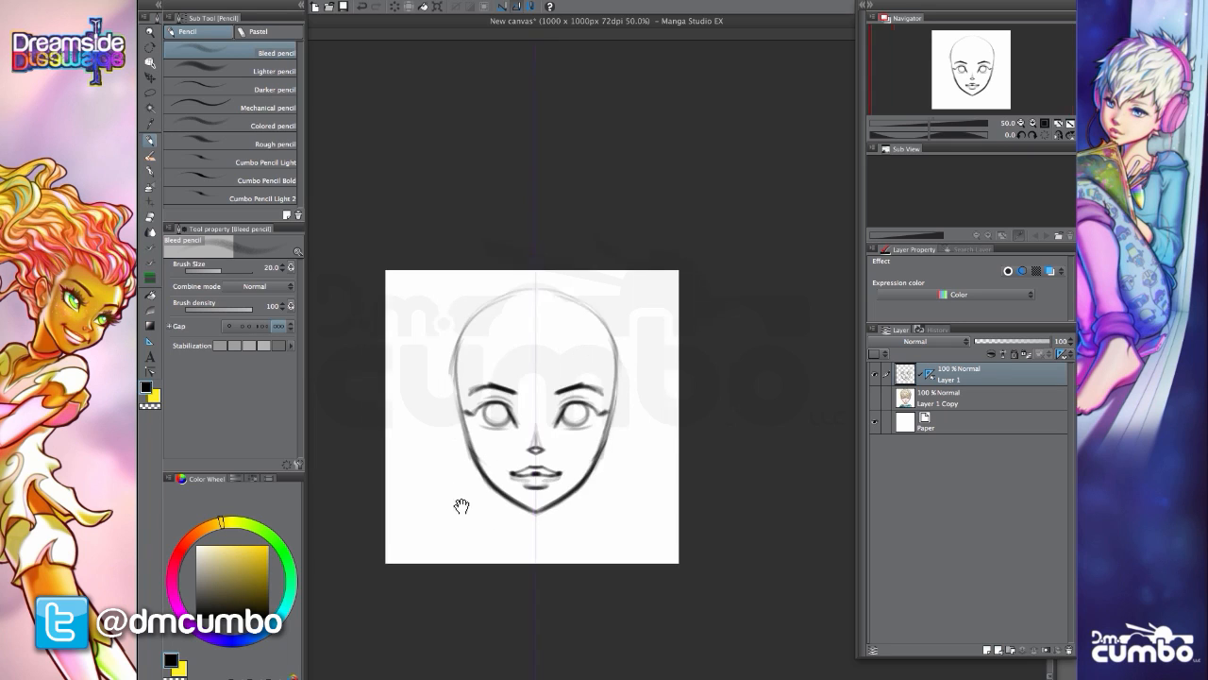
- Erase the leftover lines outside the cheeks and temples with the Softer eraser
{"action": "scroll", "coordinate": [462, 506], "scroll_direction": "up", "scroll_amount": 1}
{"action": "key", "text": "e"}
{"action": "mouse_move", "coordinate": [472, 427]}
{"action": "left_mouse_down"}
{"action": "mouse_move", "coordinate": [455, 405]}
{"action": "mouse_move", "coordinate": [452, 445]}
{"action": "left_mouse_up"}
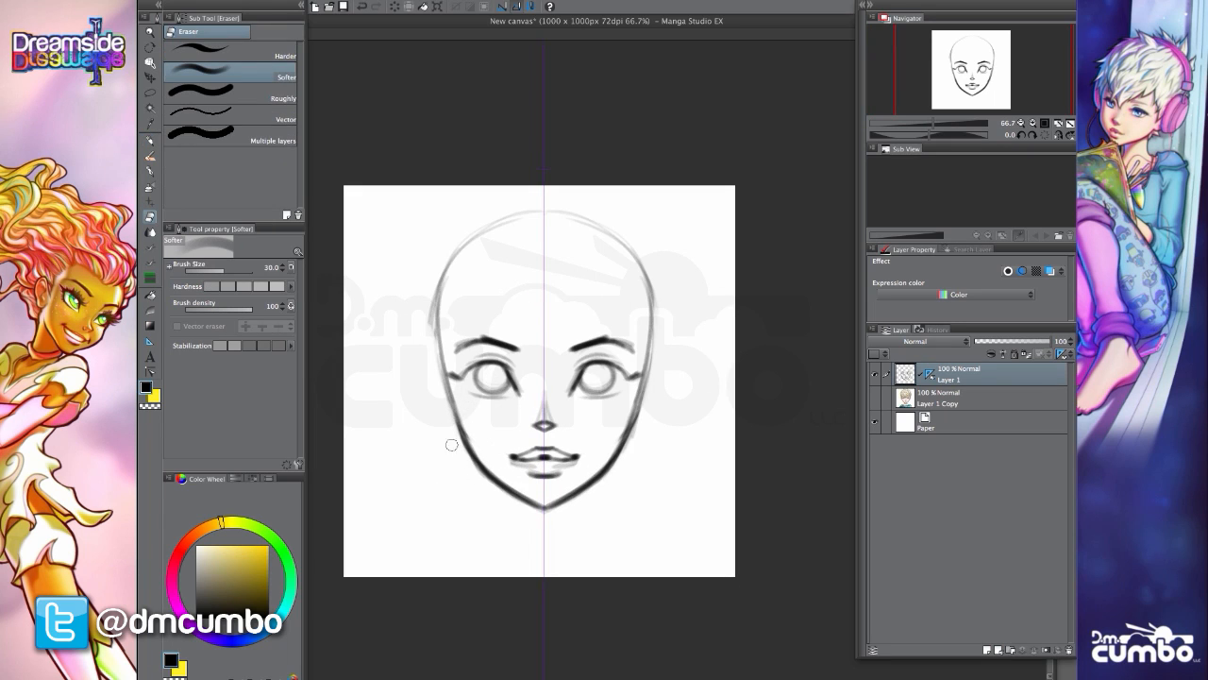
{"action": "left_click_drag", "start_coordinate": [645, 404], "coordinate": [622, 486]}
{"action": "left_click_drag", "start_coordinate": [663, 329], "coordinate": [644, 416]}
{"action": "mouse_move", "coordinate": [435, 378]}
{"action": "left_mouse_down"}
{"action": "mouse_move", "coordinate": [438, 267]}
{"action": "mouse_move", "coordinate": [442, 357]}
{"action": "mouse_move", "coordinate": [439, 309]}
{"action": "mouse_move", "coordinate": [525, 209]}
{"action": "mouse_move", "coordinate": [468, 432]}
{"action": "left_mouse_up"}
- Darken the sides of the skull and strengthen the upper eyelid lines at the eye corners with the Bleed pencil
{"action": "key", "text": "p"}
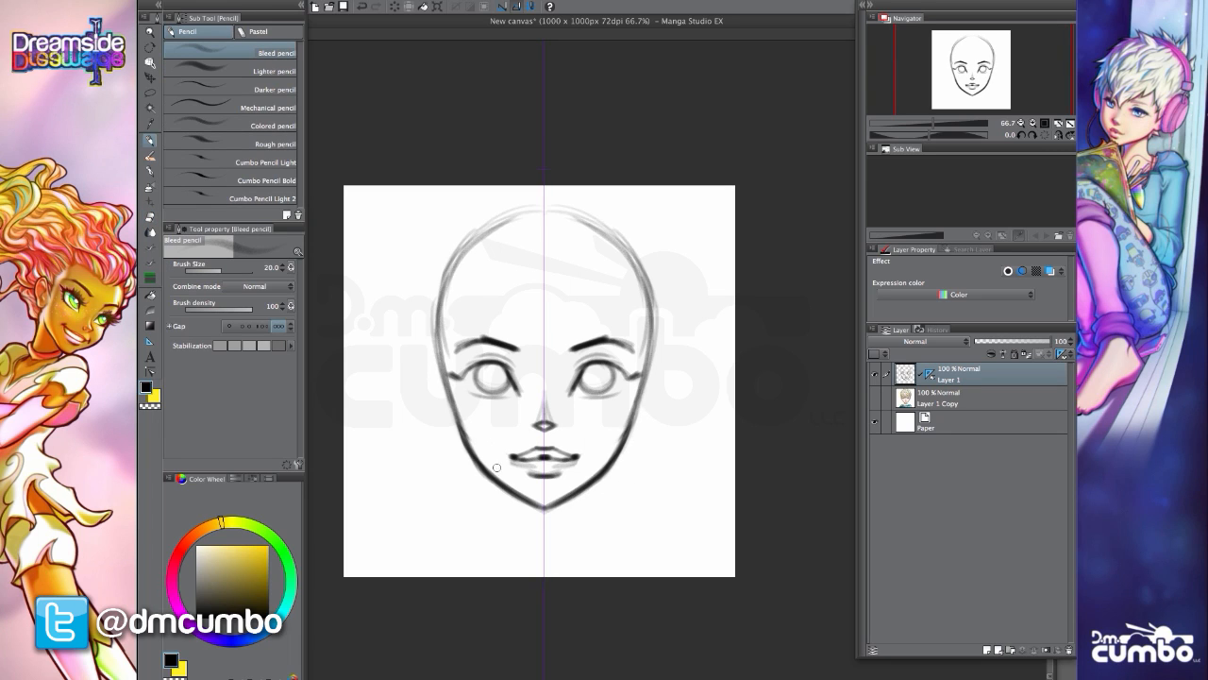
{"action": "scroll", "coordinate": [497, 467], "scroll_direction": "up", "scroll_amount": 2}
{"action": "scroll", "coordinate": [478, 485], "scroll_direction": "down", "scroll_amount": 2}
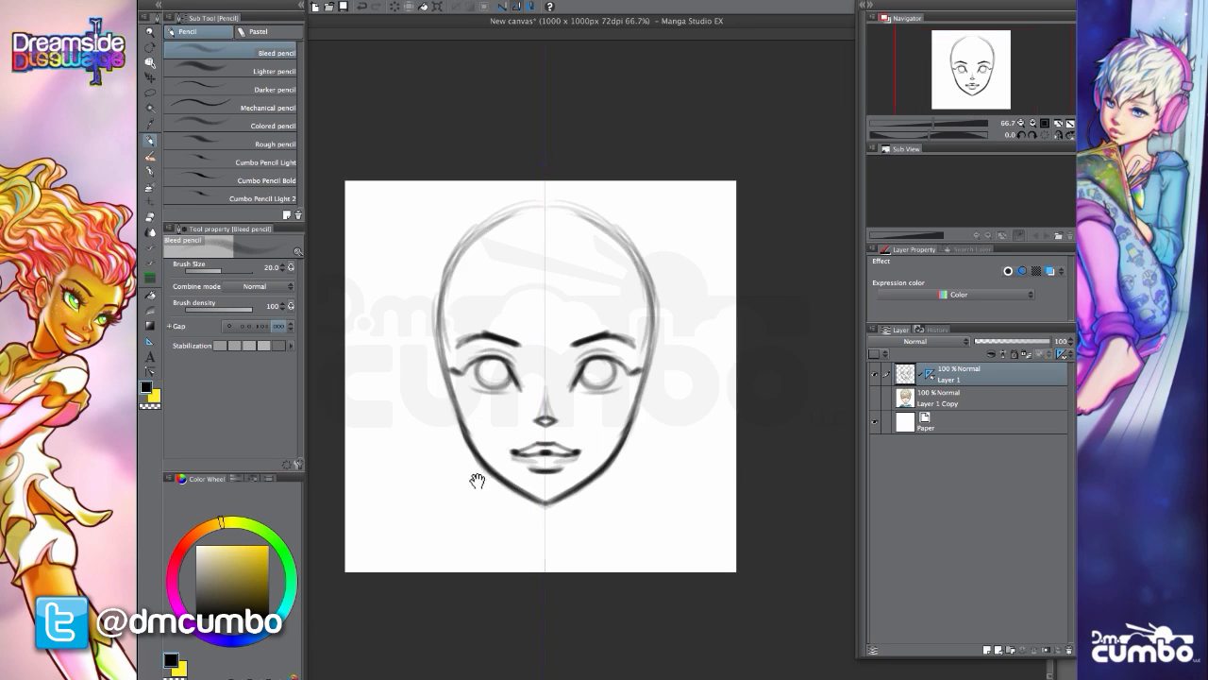
{"action": "scroll", "coordinate": [525, 412], "scroll_direction": "up", "scroll_amount": 2}
{"action": "mouse_move", "coordinate": [525, 413]}
{"action": "left_mouse_down"}
{"action": "mouse_move", "coordinate": [507, 377]}
{"action": "mouse_move", "coordinate": [452, 368]}
{"action": "mouse_move", "coordinate": [512, 378]}
{"action": "mouse_move", "coordinate": [470, 374]}
{"action": "mouse_move", "coordinate": [471, 362]}
{"action": "mouse_move", "coordinate": [419, 377]}
{"action": "mouse_move", "coordinate": [446, 400]}
{"action": "mouse_move", "coordinate": [491, 411]}
{"action": "mouse_move", "coordinate": [480, 418]}
{"action": "mouse_move", "coordinate": [445, 403]}
{"action": "mouse_move", "coordinate": [521, 415]}
{"action": "mouse_move", "coordinate": [491, 428]}
{"action": "mouse_move", "coordinate": [451, 410]}
{"action": "mouse_move", "coordinate": [471, 435]}
{"action": "left_mouse_up"}
{"action": "key", "text": "e"}
{"action": "key", "text": "p"}
{"action": "scroll", "coordinate": [432, 448], "scroll_direction": "down", "scroll_amount": 1}
{"action": "scroll", "coordinate": [471, 416], "scroll_direction": "up", "scroll_amount": 1}
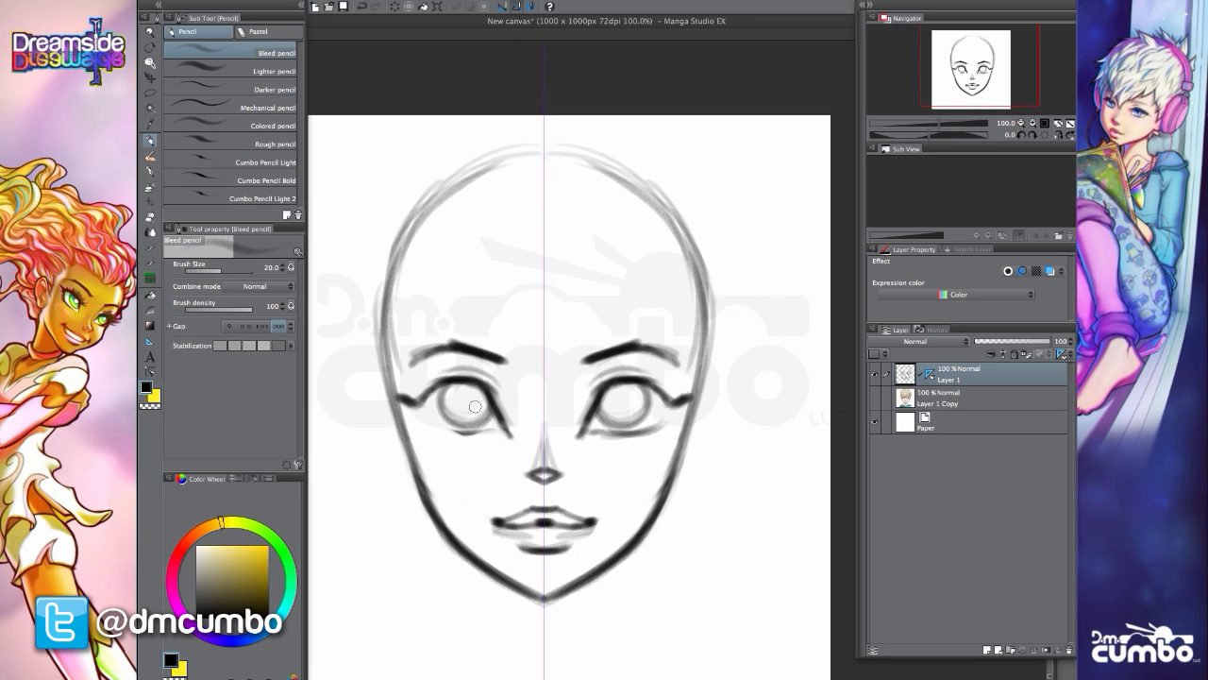
{"action": "left_click_drag", "start_coordinate": [490, 387], "coordinate": [502, 406]}
{"action": "mouse_move", "coordinate": [428, 394]}
{"action": "left_mouse_down"}
{"action": "mouse_move", "coordinate": [473, 381]}
{"action": "mouse_move", "coordinate": [400, 400]}
{"action": "left_mouse_up"}
{"action": "scroll", "coordinate": [452, 454], "scroll_direction": "down", "scroll_amount": 1}
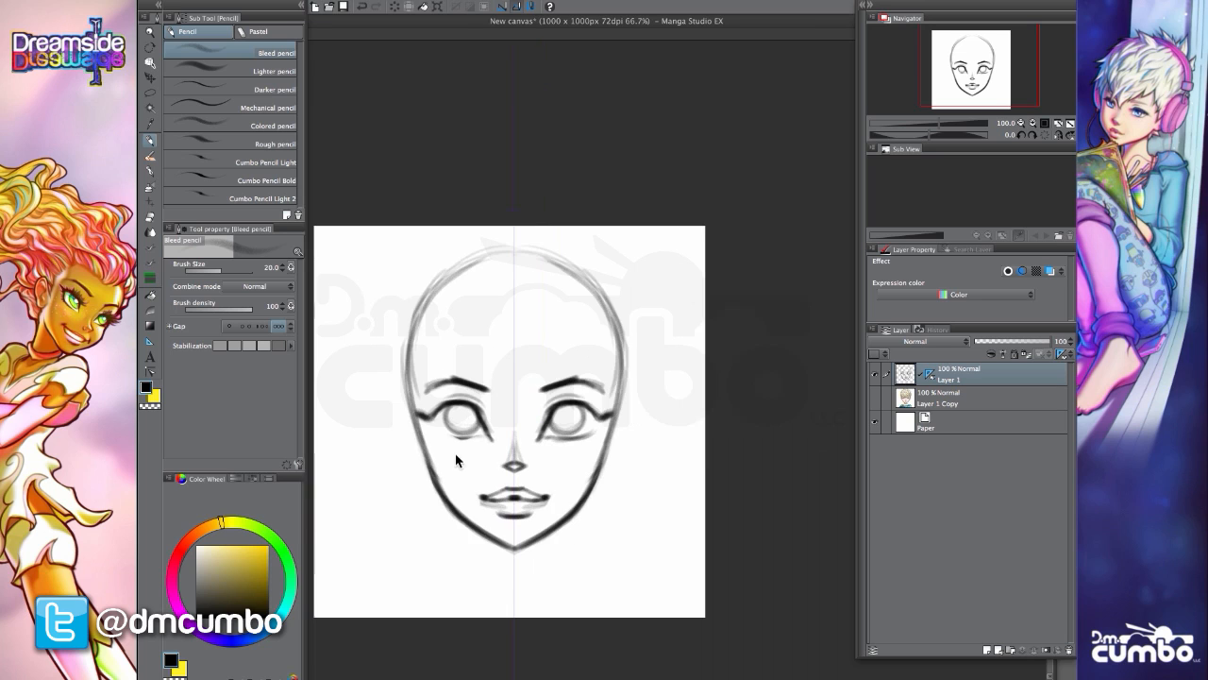
- Darken the underside of the nose and draw an ear on each side of the head
{"action": "scroll", "coordinate": [513, 479], "scroll_direction": "up", "scroll_amount": 1}
{"action": "left_click_drag", "start_coordinate": [493, 461], "coordinate": [507, 470]}
{"action": "scroll", "coordinate": [507, 470], "scroll_direction": "down", "scroll_amount": 1}
{"action": "scroll", "coordinate": [345, 430], "scroll_direction": "up", "scroll_amount": 1}
{"action": "mouse_move", "coordinate": [440, 389]}
{"action": "left_mouse_down"}
{"action": "mouse_move", "coordinate": [448, 468]}
{"action": "mouse_move", "coordinate": [462, 479]}
{"action": "mouse_move", "coordinate": [415, 381]}
{"action": "left_mouse_up"}
{"action": "scroll", "coordinate": [418, 489], "scroll_direction": "down", "scroll_amount": 1}
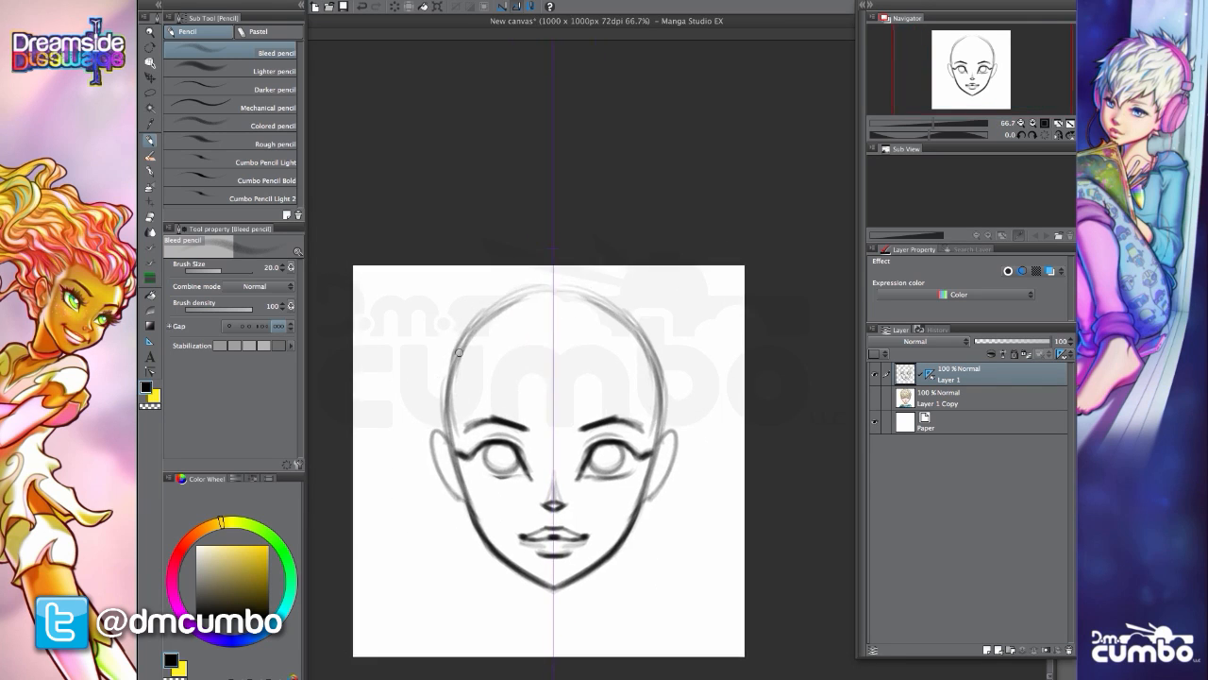
- Redraw the skull outline from the crown down to the temples with darker lines
{"action": "mouse_move", "coordinate": [546, 288]}
{"action": "left_mouse_down"}
{"action": "mouse_move", "coordinate": [513, 292]}
{"action": "mouse_move", "coordinate": [458, 331]}
{"action": "mouse_move", "coordinate": [443, 396]}
{"action": "mouse_move", "coordinate": [447, 364]}
{"action": "mouse_move", "coordinate": [457, 486]}
{"action": "left_mouse_up"}
{"action": "left_click_drag", "start_coordinate": [476, 543], "coordinate": [461, 505]}
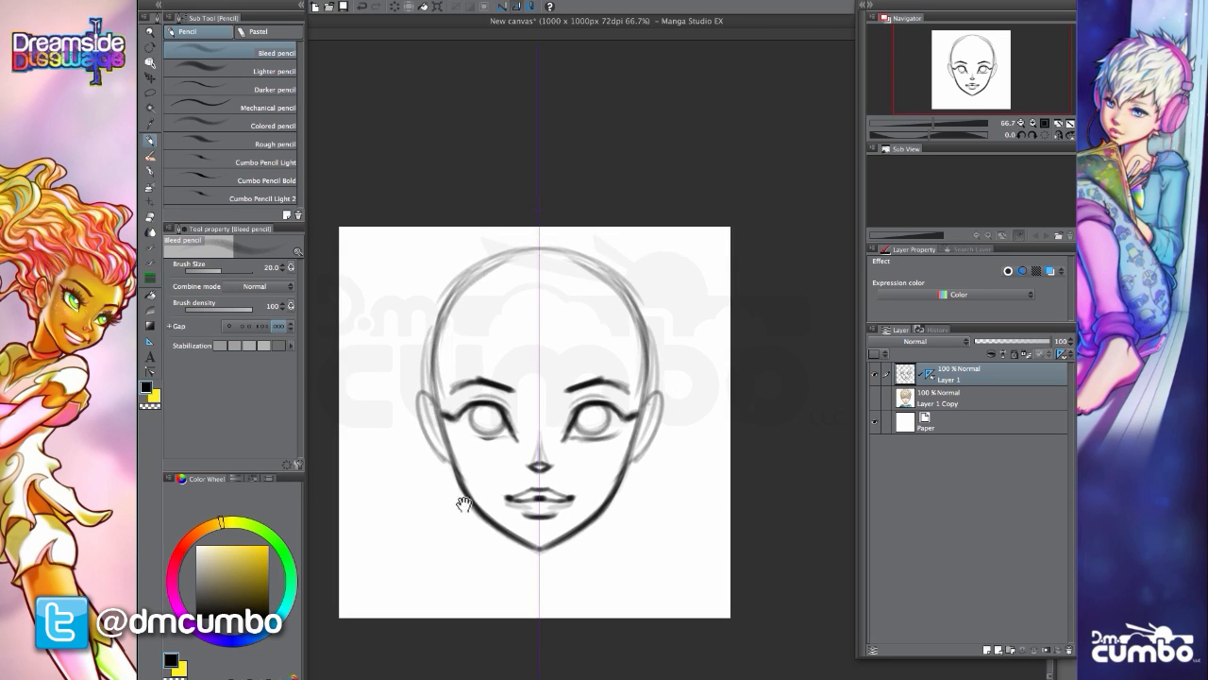
{"action": "key", "text": "super+z"}
{"action": "left_click_drag", "start_coordinate": [451, 287], "coordinate": [438, 433]}
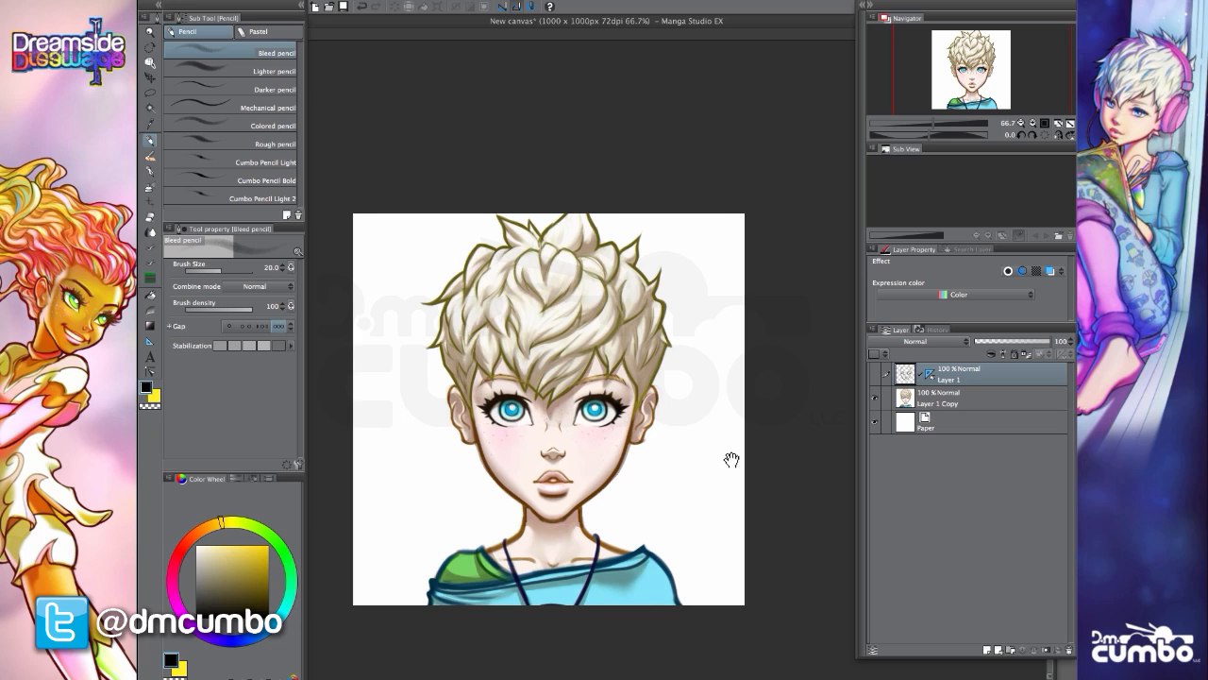
- Add a new raster layer on top and hide the coloured portrait layer
{"action": "left_click_drag", "start_coordinate": [732, 459], "coordinate": [740, 443]}
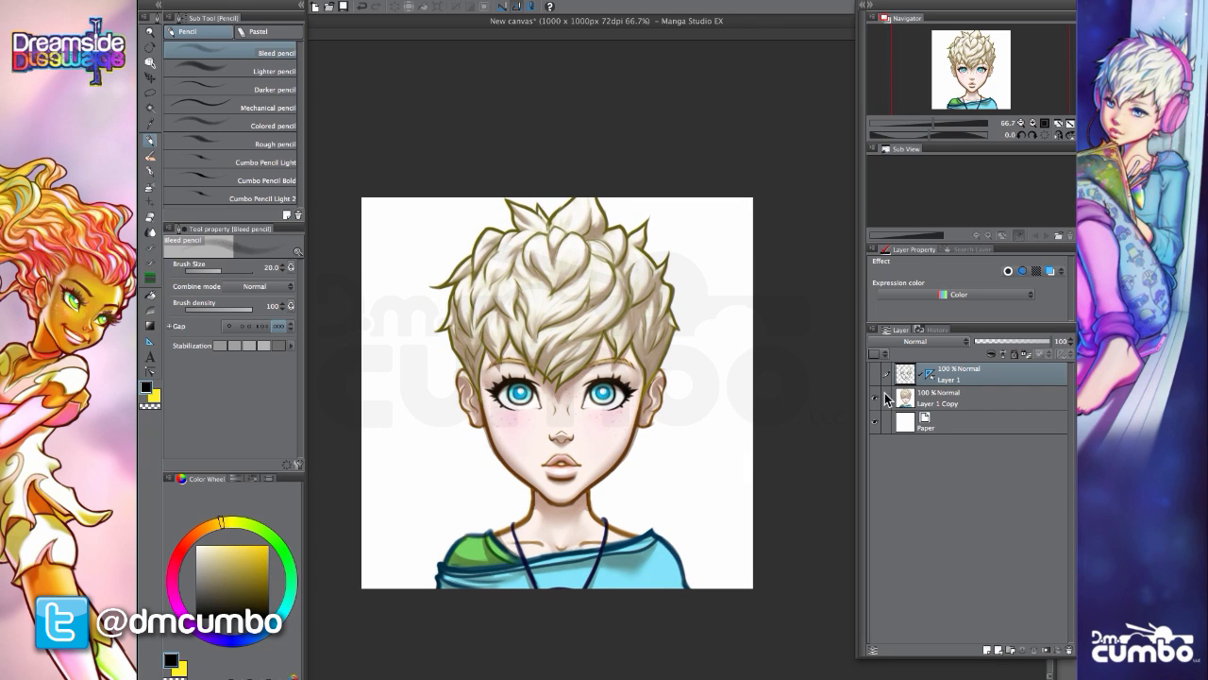
{"action": "left_click", "coordinate": [986, 650]}
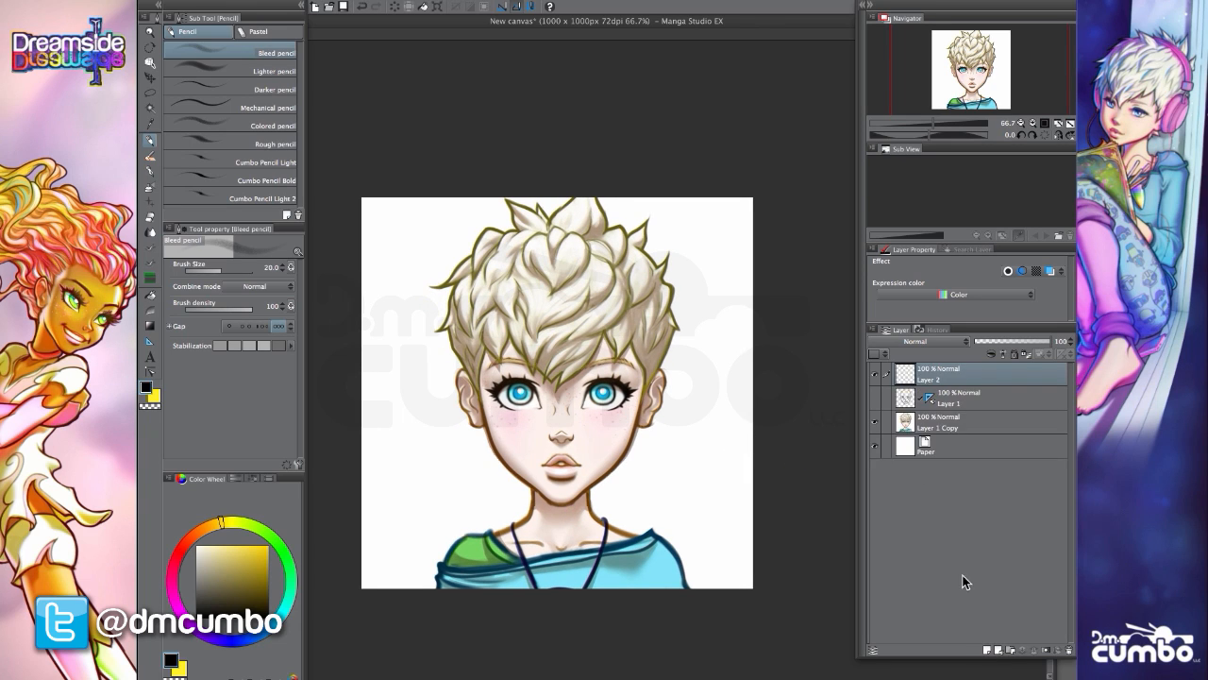
{"action": "left_click", "coordinate": [874, 421]}
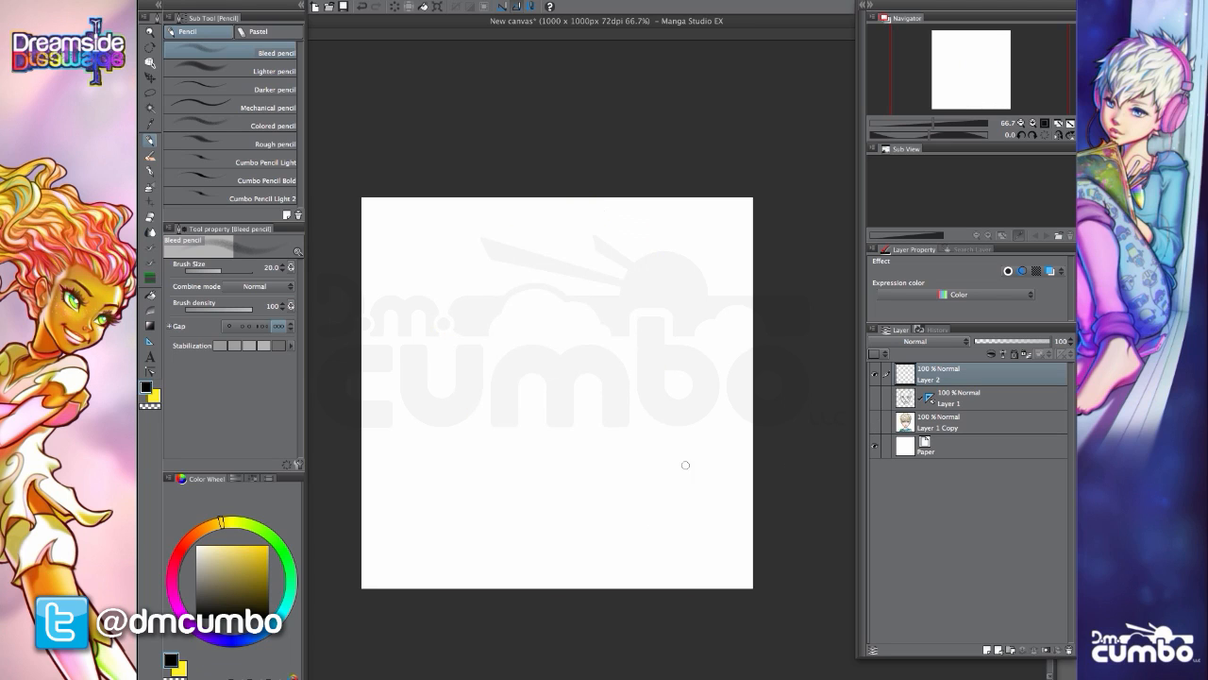
- Place a vertical symmetrical ruler with 2 lines down the middle of the new layer
{"action": "left_click_drag", "start_coordinate": [459, 480], "coordinate": [479, 466]}
{"action": "left_click_drag", "start_coordinate": [413, 409], "coordinate": [414, 405]}
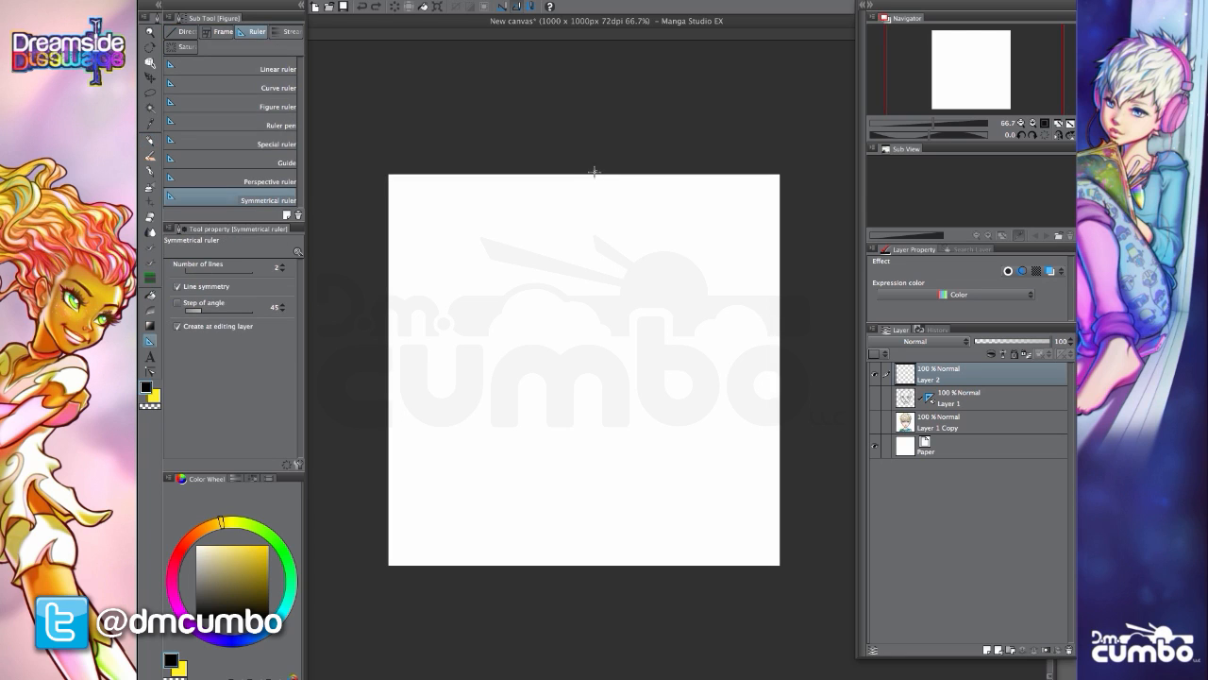
{"action": "left_click_drag", "start_coordinate": [595, 170], "coordinate": [598, 517]}
{"action": "left_click_drag", "start_coordinate": [601, 622], "coordinate": [620, 668]}
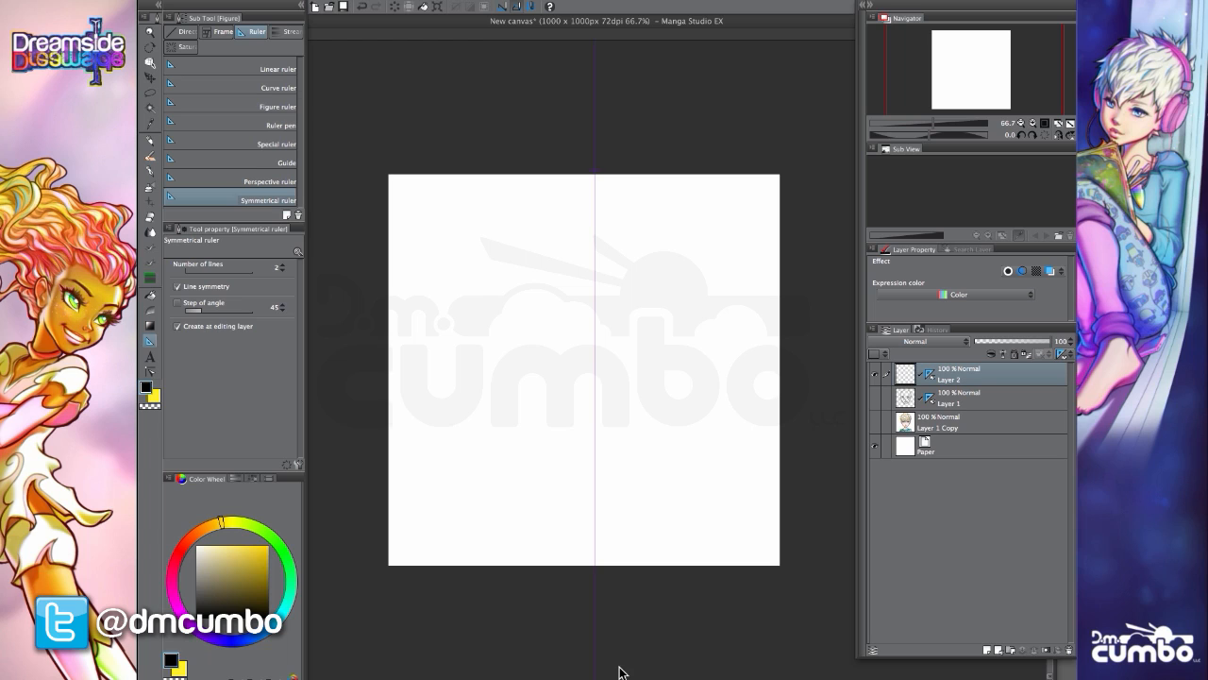
- Sketch a blocky face's flat-topped forehead, heavy angular brows, lower eye lines and cheek sides with the Bleed pencil
{"action": "key", "text": "p"}
{"action": "left_click_drag", "start_coordinate": [488, 388], "coordinate": [484, 417]}
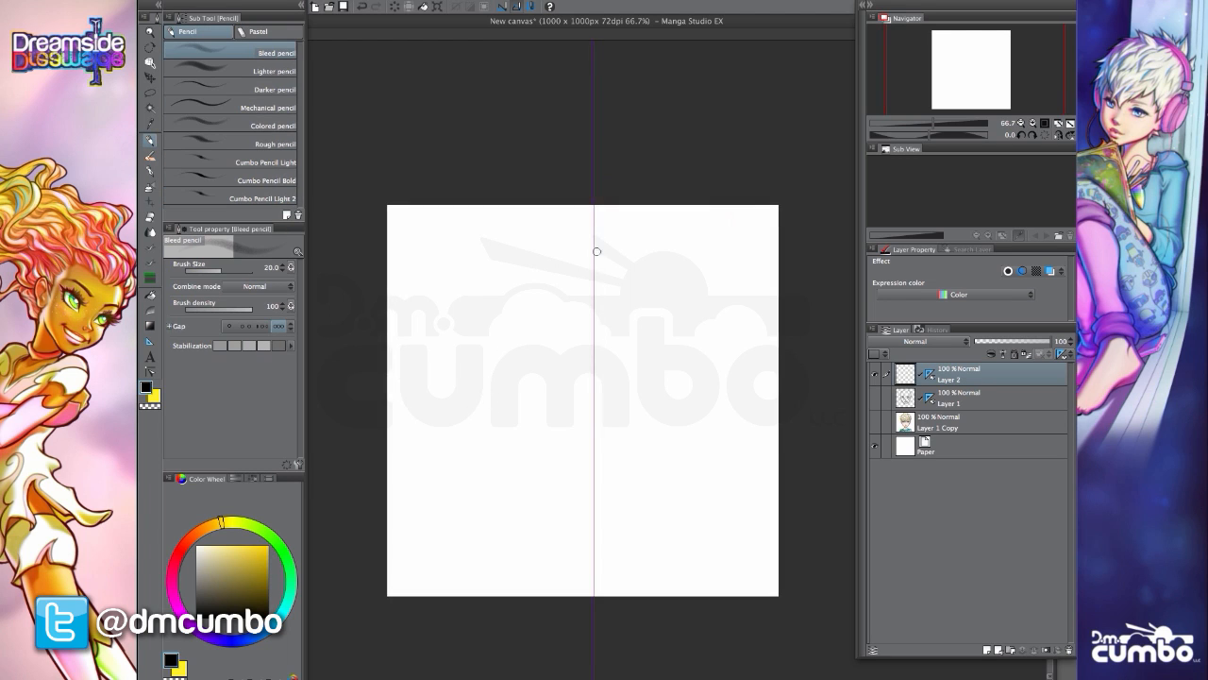
{"action": "mouse_move", "coordinate": [595, 247]}
{"action": "left_mouse_down"}
{"action": "mouse_move", "coordinate": [518, 244]}
{"action": "mouse_move", "coordinate": [508, 287]}
{"action": "left_mouse_up"}
{"action": "left_click_drag", "start_coordinate": [516, 246], "coordinate": [497, 341]}
{"action": "mouse_move", "coordinate": [575, 305]}
{"action": "left_mouse_down"}
{"action": "mouse_move", "coordinate": [497, 295]}
{"action": "mouse_move", "coordinate": [491, 318]}
{"action": "mouse_move", "coordinate": [551, 339]}
{"action": "mouse_move", "coordinate": [488, 320]}
{"action": "mouse_move", "coordinate": [582, 341]}
{"action": "mouse_move", "coordinate": [521, 346]}
{"action": "mouse_move", "coordinate": [566, 360]}
{"action": "mouse_move", "coordinate": [498, 361]}
{"action": "mouse_move", "coordinate": [513, 450]}
{"action": "left_mouse_up"}
{"action": "left_click_drag", "start_coordinate": [495, 380], "coordinate": [512, 453]}
{"action": "left_click_drag", "start_coordinate": [489, 372], "coordinate": [515, 467]}
{"action": "scroll", "coordinate": [581, 454], "scroll_direction": "down", "scroll_amount": 1}
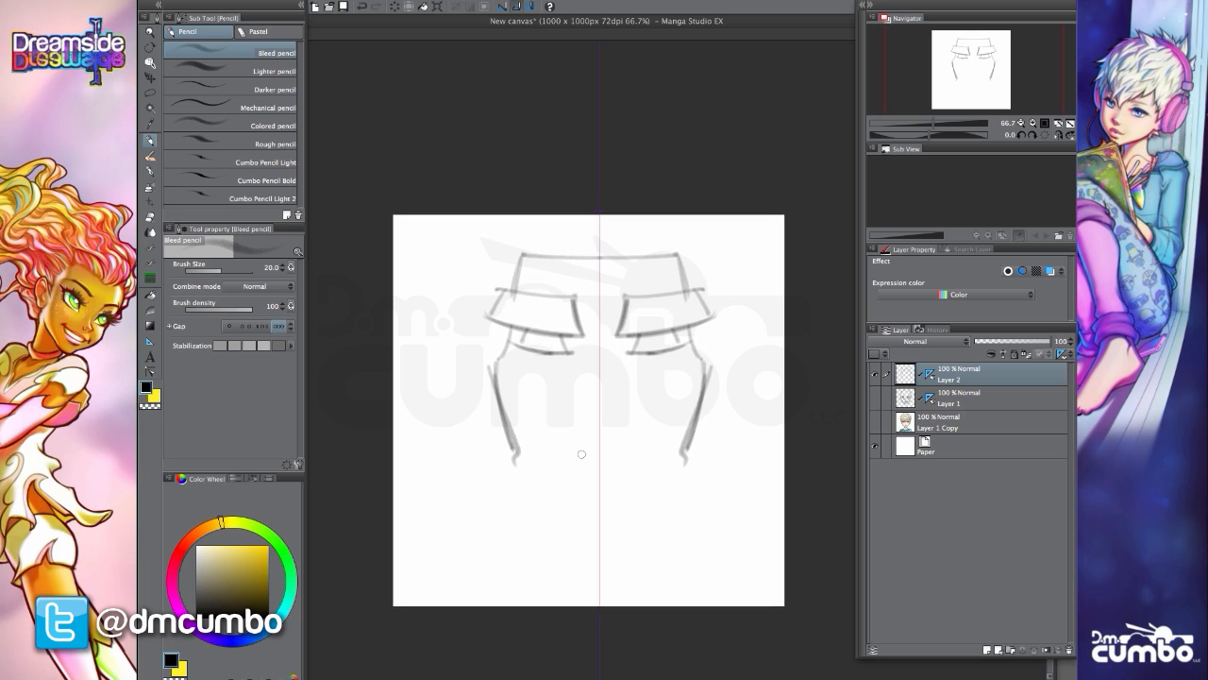
- Sketch the large angular jaw block below the cheeks and a broad nose with curled nostrils
{"action": "mouse_move", "coordinate": [607, 448]}
{"action": "left_mouse_down"}
{"action": "mouse_move", "coordinate": [499, 475]}
{"action": "mouse_move", "coordinate": [506, 533]}
{"action": "mouse_move", "coordinate": [600, 547]}
{"action": "left_mouse_up"}
{"action": "left_click_drag", "start_coordinate": [506, 537], "coordinate": [499, 475]}
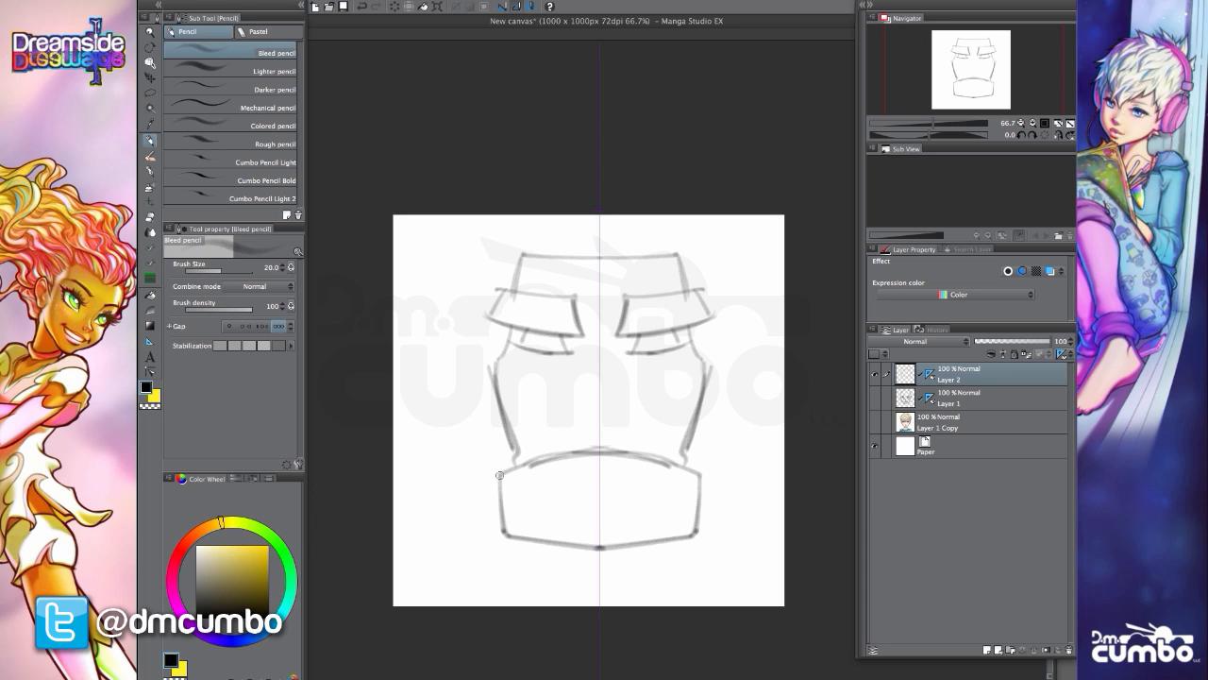
{"action": "mouse_move", "coordinate": [613, 435]}
{"action": "left_mouse_down"}
{"action": "mouse_move", "coordinate": [540, 434]}
{"action": "mouse_move", "coordinate": [537, 409]}
{"action": "mouse_move", "coordinate": [556, 421]}
{"action": "mouse_move", "coordinate": [548, 382]}
{"action": "mouse_move", "coordinate": [573, 352]}
{"action": "mouse_move", "coordinate": [550, 399]}
{"action": "left_mouse_up"}
{"action": "scroll", "coordinate": [533, 341], "scroll_direction": "up", "scroll_amount": 1}
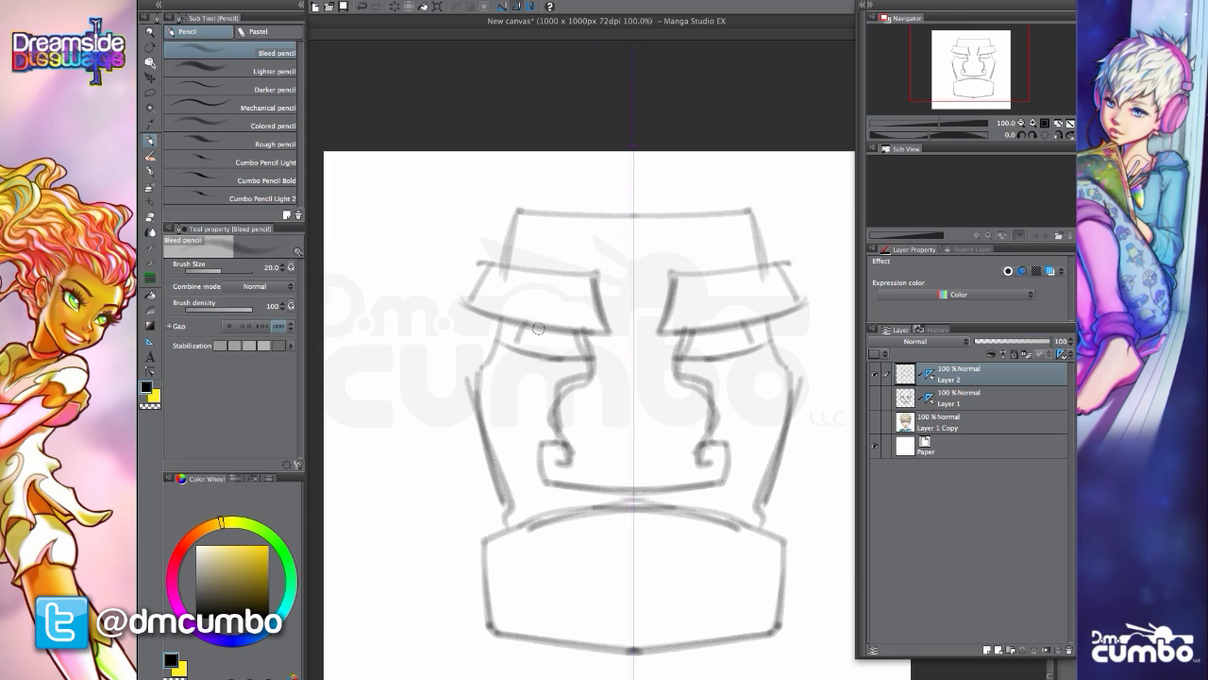
- Draw the irises under the brows, darken the inner brow edges and forehead sides, and arch the top of the head
{"action": "left_click_drag", "start_coordinate": [536, 331], "coordinate": [565, 332]}
{"action": "mouse_move", "coordinate": [565, 331]}
{"action": "left_mouse_down"}
{"action": "mouse_move", "coordinate": [548, 343]}
{"action": "mouse_move", "coordinate": [535, 334]}
{"action": "left_mouse_up"}
{"action": "mouse_move", "coordinate": [594, 270]}
{"action": "left_mouse_down"}
{"action": "mouse_move", "coordinate": [606, 332]}
{"action": "mouse_move", "coordinate": [528, 263]}
{"action": "mouse_move", "coordinate": [464, 273]}
{"action": "mouse_move", "coordinate": [503, 253]}
{"action": "mouse_move", "coordinate": [518, 210]}
{"action": "left_mouse_up"}
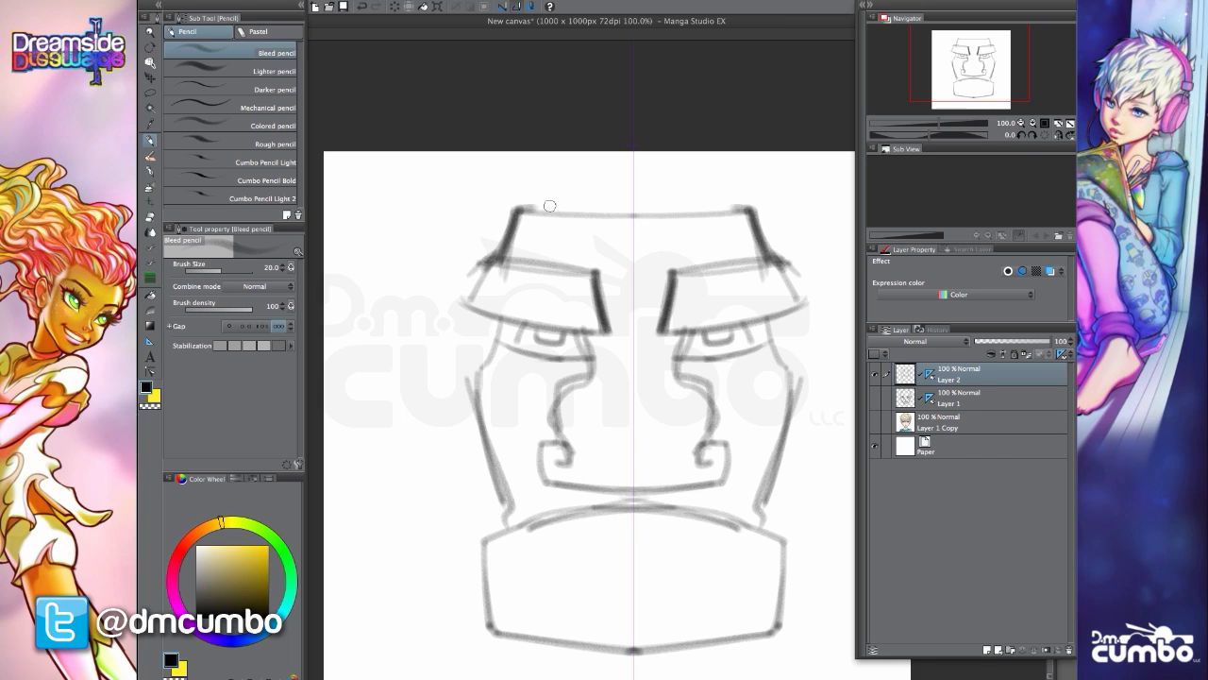
{"action": "mouse_move", "coordinate": [631, 201]}
{"action": "left_mouse_down"}
{"action": "mouse_move", "coordinate": [526, 216]}
{"action": "mouse_move", "coordinate": [627, 200]}
{"action": "left_mouse_up"}
{"action": "left_click_drag", "start_coordinate": [611, 221], "coordinate": [604, 211]}
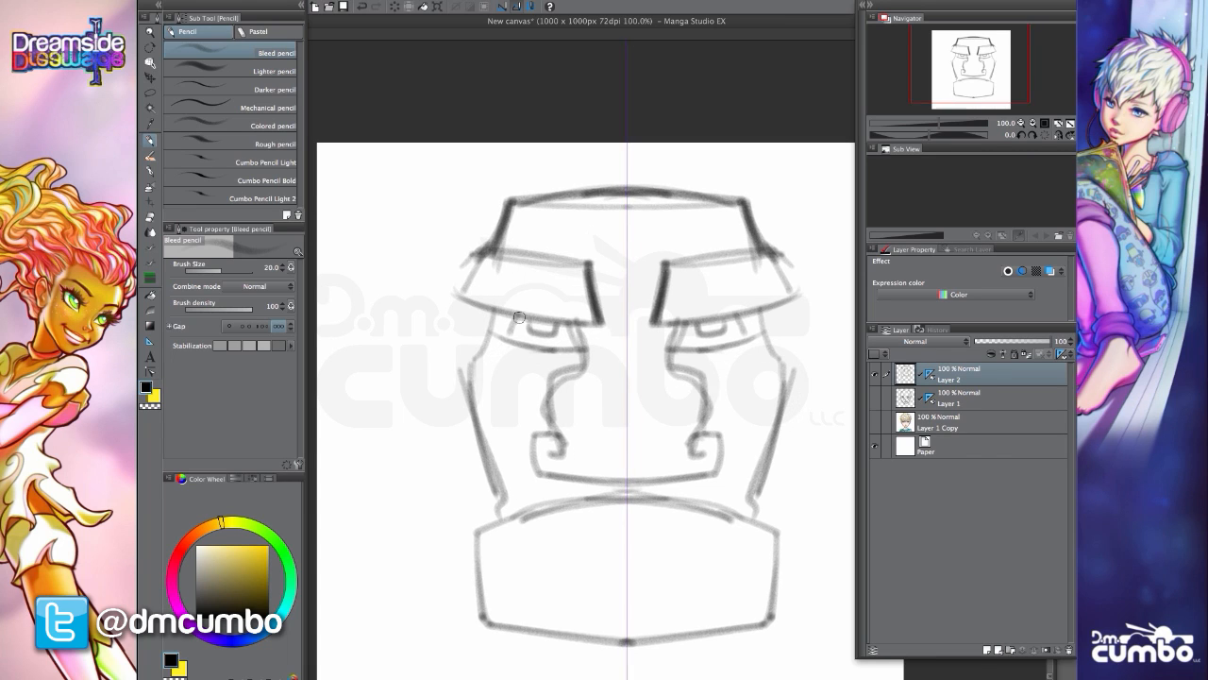
- Darken the angular eye outlines and the sides of the cheeks and jaw block
{"action": "left_click_drag", "start_coordinate": [519, 317], "coordinate": [506, 338]}
{"action": "mouse_move", "coordinate": [506, 338]}
{"action": "left_mouse_down"}
{"action": "mouse_move", "coordinate": [518, 317]}
{"action": "mouse_move", "coordinate": [557, 320]}
{"action": "mouse_move", "coordinate": [578, 325]}
{"action": "mouse_move", "coordinate": [572, 351]}
{"action": "mouse_move", "coordinate": [585, 353]}
{"action": "mouse_move", "coordinate": [521, 342]}
{"action": "left_mouse_up"}
{"action": "mouse_move", "coordinate": [479, 339]}
{"action": "left_mouse_down"}
{"action": "mouse_move", "coordinate": [471, 281]}
{"action": "mouse_move", "coordinate": [459, 306]}
{"action": "mouse_move", "coordinate": [492, 428]}
{"action": "left_mouse_up"}
{"action": "left_click_drag", "start_coordinate": [457, 306], "coordinate": [495, 429]}
{"action": "left_click", "coordinate": [442, 294], "text": "alt"}
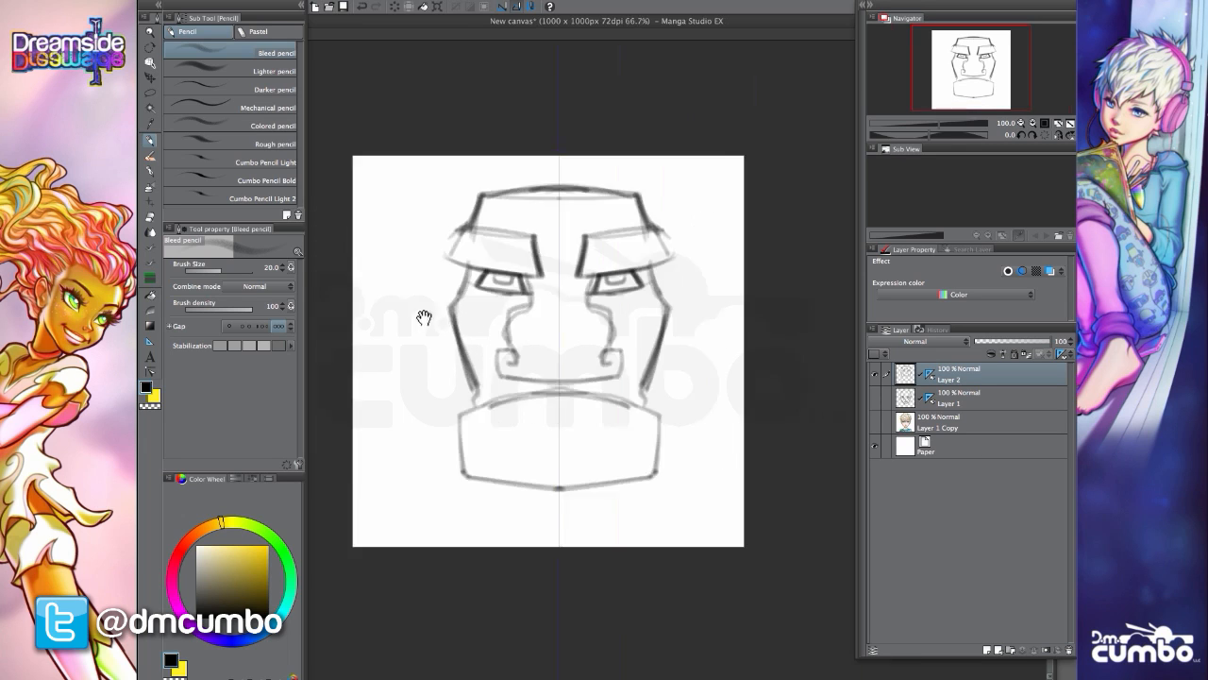
{"action": "left_click_drag", "start_coordinate": [424, 318], "coordinate": [480, 443]}
{"action": "mouse_move", "coordinate": [467, 361]}
{"action": "left_mouse_down"}
{"action": "mouse_move", "coordinate": [482, 444]}
{"action": "mouse_move", "coordinate": [459, 449]}
{"action": "mouse_move", "coordinate": [477, 497]}
{"action": "left_mouse_up"}
{"action": "left_click_drag", "start_coordinate": [455, 440], "coordinate": [477, 501]}
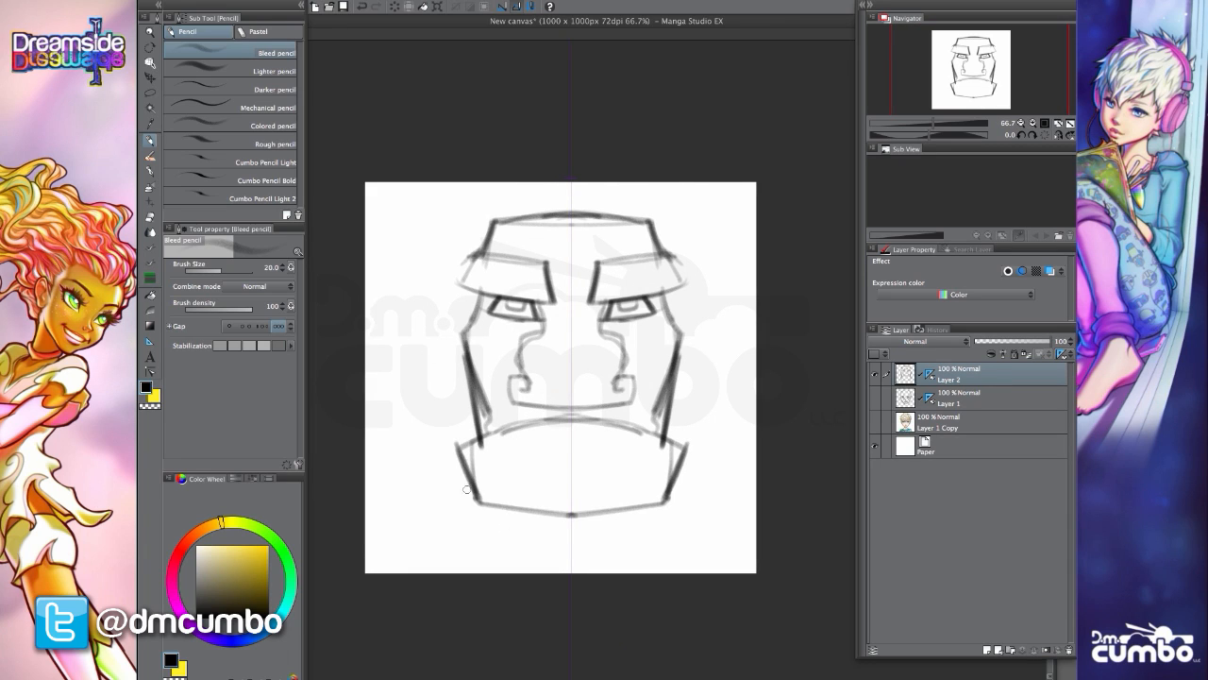
- Sketch the thick neck, sloping shoulders and ears on both sides of the blocky face
{"action": "left_click_drag", "start_coordinate": [463, 387], "coordinate": [444, 571]}
{"action": "key", "text": "ctrl+z"}
{"action": "left_click_drag", "start_coordinate": [467, 351], "coordinate": [429, 470]}
{"action": "left_click_drag", "start_coordinate": [431, 511], "coordinate": [448, 573]}
{"action": "mouse_move", "coordinate": [426, 406]}
{"action": "left_mouse_down"}
{"action": "mouse_move", "coordinate": [428, 392]}
{"action": "mouse_move", "coordinate": [355, 486]}
{"action": "mouse_move", "coordinate": [376, 471]}
{"action": "mouse_move", "coordinate": [380, 508]}
{"action": "left_mouse_up"}
{"action": "mouse_move", "coordinate": [486, 324]}
{"action": "left_mouse_down"}
{"action": "mouse_move", "coordinate": [471, 366]}
{"action": "mouse_move", "coordinate": [466, 315]}
{"action": "left_mouse_up"}
{"action": "mouse_move", "coordinate": [466, 315]}
{"action": "left_mouse_down"}
{"action": "mouse_move", "coordinate": [473, 294]}
{"action": "mouse_move", "coordinate": [461, 433]}
{"action": "left_mouse_up"}
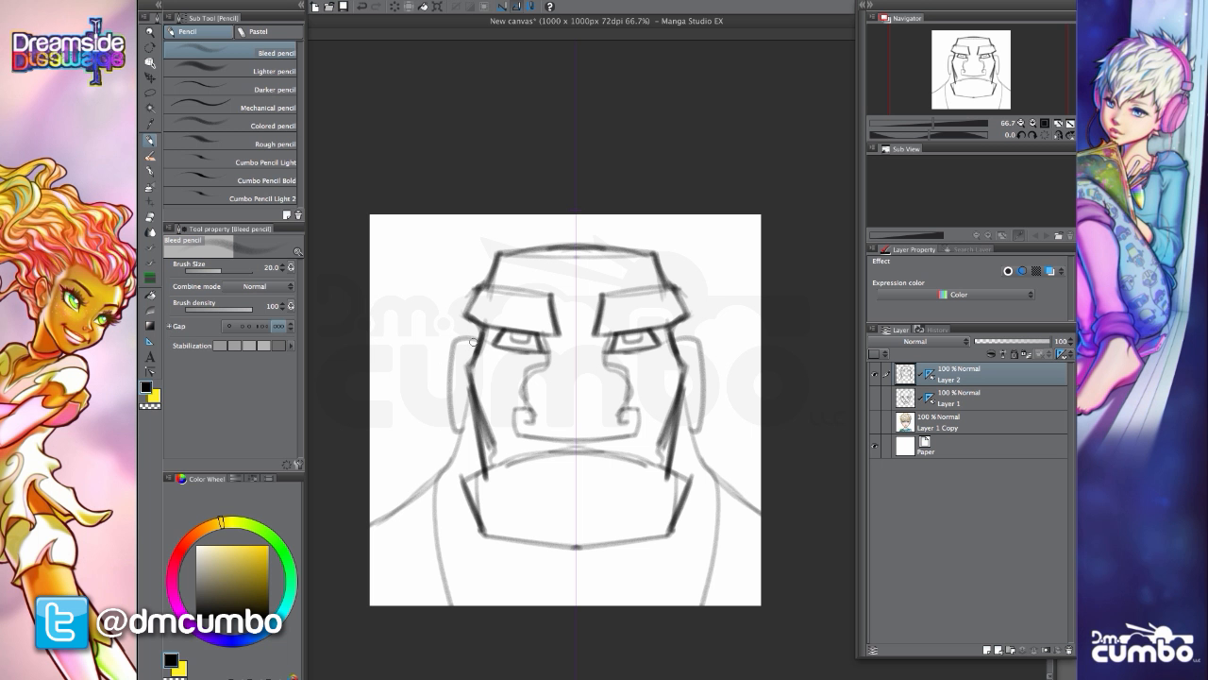
- Darken the top of the head and the outlines of the heavy brows
{"action": "mouse_move", "coordinate": [476, 340]}
{"action": "left_mouse_down"}
{"action": "mouse_move", "coordinate": [452, 421]}
{"action": "mouse_move", "coordinate": [438, 427]}
{"action": "left_mouse_up"}
{"action": "mouse_move", "coordinate": [479, 317]}
{"action": "left_mouse_down"}
{"action": "mouse_move", "coordinate": [488, 285]}
{"action": "mouse_move", "coordinate": [567, 277]}
{"action": "left_mouse_up"}
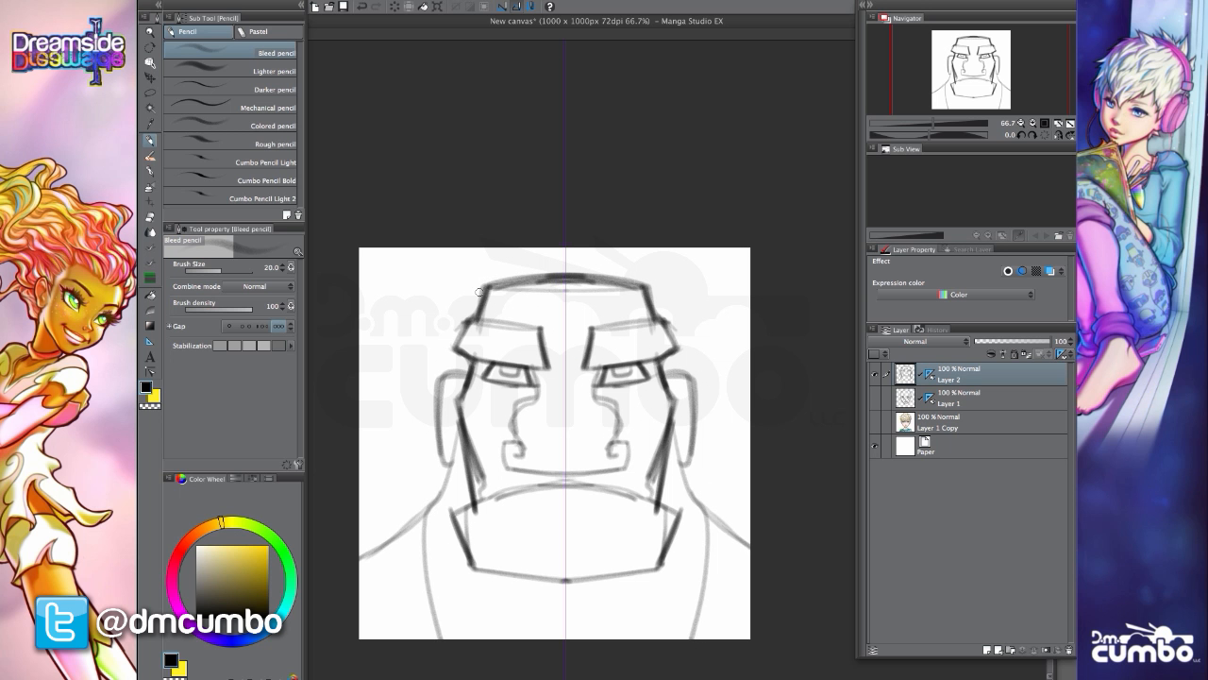
{"action": "left_click_drag", "start_coordinate": [538, 330], "coordinate": [548, 368]}
{"action": "mouse_move", "coordinate": [542, 327]}
{"action": "left_mouse_down"}
{"action": "mouse_move", "coordinate": [467, 318]}
{"action": "mouse_move", "coordinate": [513, 365]}
{"action": "mouse_move", "coordinate": [545, 368]}
{"action": "left_mouse_up"}
{"action": "mouse_move", "coordinate": [464, 352]}
{"action": "left_mouse_down"}
{"action": "mouse_move", "coordinate": [547, 368]}
{"action": "mouse_move", "coordinate": [515, 364]}
{"action": "mouse_move", "coordinate": [539, 365]}
{"action": "mouse_move", "coordinate": [520, 375]}
{"action": "left_mouse_up"}
- Fill in the irises and darken the nose contour, nostrils and upper edge of the jaw block
{"action": "scroll", "coordinate": [480, 368], "scroll_direction": "up", "scroll_amount": 1}
{"action": "mouse_move", "coordinate": [504, 383]}
{"action": "left_mouse_down"}
{"action": "mouse_move", "coordinate": [456, 349]}
{"action": "mouse_move", "coordinate": [511, 358]}
{"action": "mouse_move", "coordinate": [505, 391]}
{"action": "left_mouse_up"}
{"action": "mouse_move", "coordinate": [516, 349]}
{"action": "left_mouse_down"}
{"action": "mouse_move", "coordinate": [477, 436]}
{"action": "mouse_move", "coordinate": [498, 469]}
{"action": "mouse_move", "coordinate": [464, 451]}
{"action": "mouse_move", "coordinate": [466, 478]}
{"action": "mouse_move", "coordinate": [557, 492]}
{"action": "left_mouse_up"}
{"action": "mouse_move", "coordinate": [457, 464]}
{"action": "left_mouse_down"}
{"action": "mouse_move", "coordinate": [508, 492]}
{"action": "mouse_move", "coordinate": [432, 529]}
{"action": "left_mouse_up"}
{"action": "left_click_drag", "start_coordinate": [392, 547], "coordinate": [557, 506]}
{"action": "left_click", "coordinate": [525, 524], "text": "alt"}
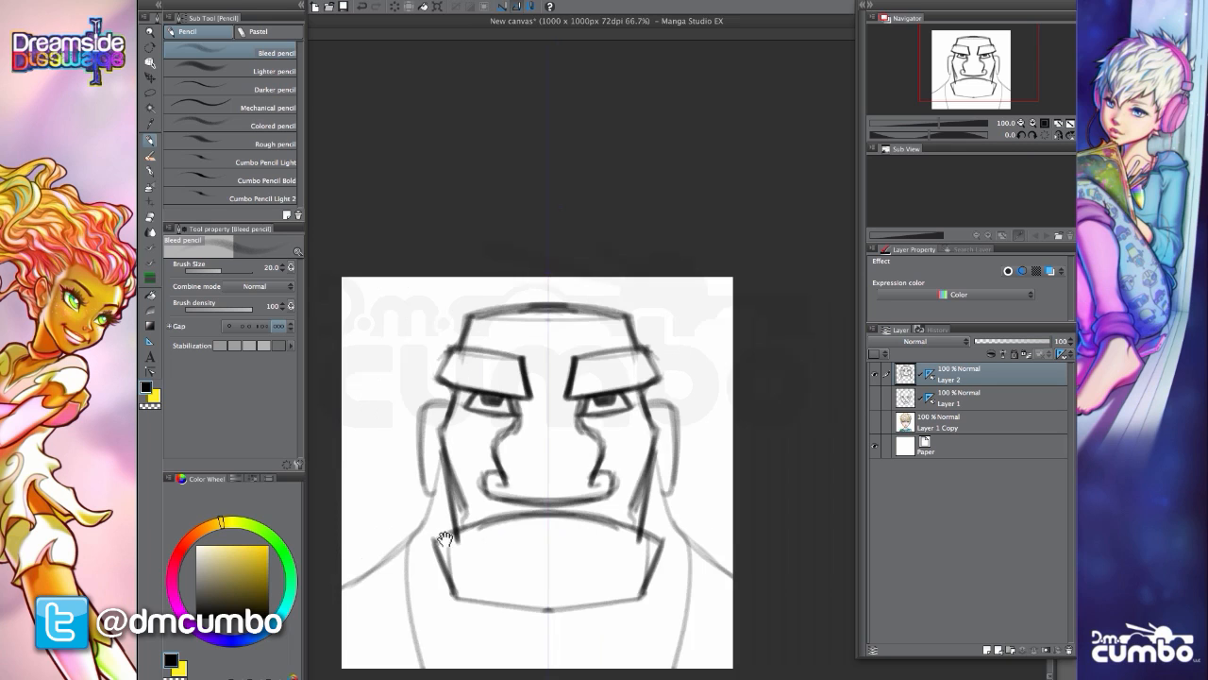
- Darken the upper and lower edges of the jaw block and overlap its corners
{"action": "mouse_move", "coordinate": [444, 538]}
{"action": "left_mouse_down"}
{"action": "mouse_move", "coordinate": [429, 459]}
{"action": "mouse_move", "coordinate": [440, 519]}
{"action": "left_mouse_up"}
{"action": "mouse_move", "coordinate": [419, 462]}
{"action": "left_mouse_down"}
{"action": "mouse_move", "coordinate": [440, 522]}
{"action": "mouse_move", "coordinate": [534, 531]}
{"action": "left_mouse_up"}
{"action": "mouse_move", "coordinate": [533, 529]}
{"action": "left_mouse_down"}
{"action": "mouse_move", "coordinate": [465, 522]}
{"action": "mouse_move", "coordinate": [525, 531]}
{"action": "left_mouse_up"}
{"action": "left_click_drag", "start_coordinate": [438, 516], "coordinate": [495, 526]}
{"action": "left_click", "coordinate": [477, 516], "text": "alt"}
- Add slanted cheekbone lines and hatching inside both cheeks
{"action": "left_click_drag", "start_coordinate": [406, 493], "coordinate": [416, 466]}
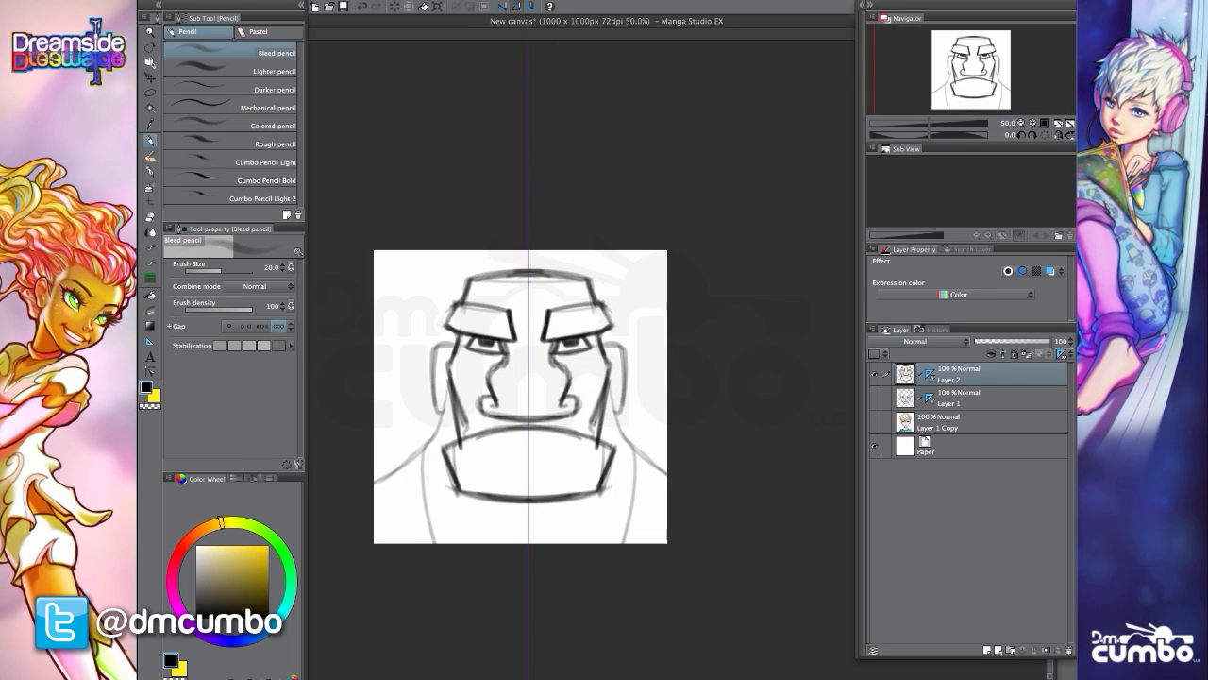
{"action": "key", "text": "ctrl+plus"}
{"action": "mouse_move", "coordinate": [444, 343]}
{"action": "left_mouse_down"}
{"action": "mouse_move", "coordinate": [472, 359]}
{"action": "mouse_move", "coordinate": [471, 435]}
{"action": "left_mouse_up"}
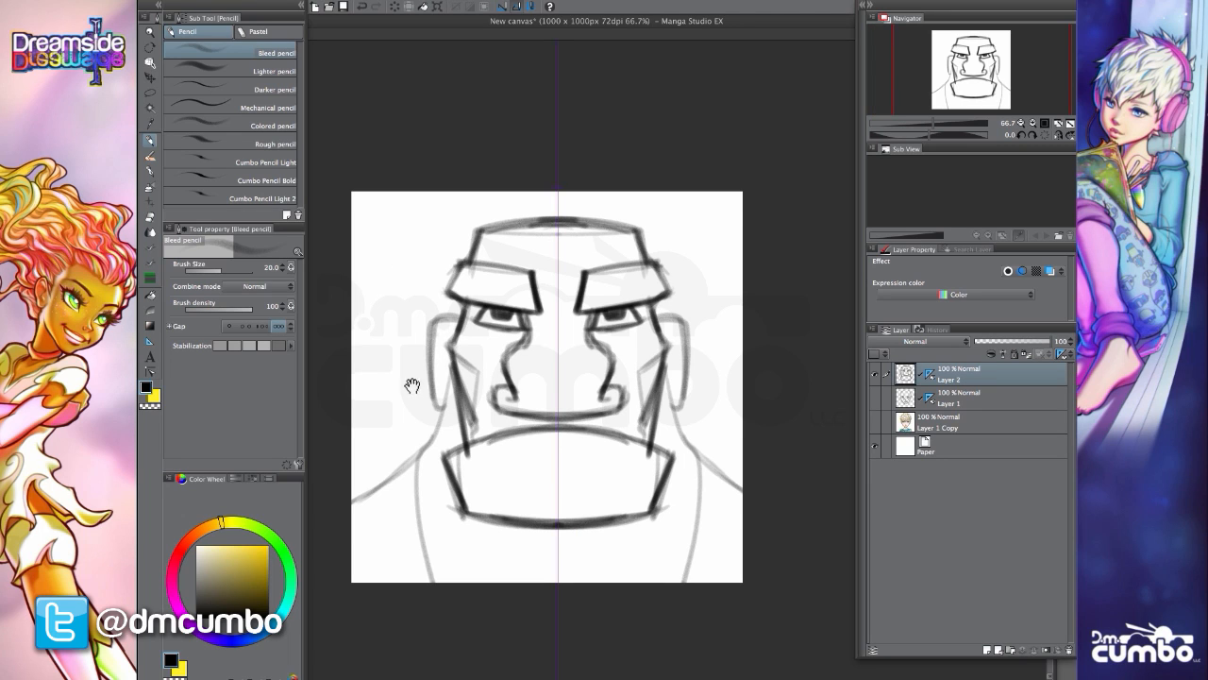
{"action": "mouse_move", "coordinate": [413, 387]}
{"action": "left_mouse_down"}
{"action": "mouse_move", "coordinate": [433, 413]}
{"action": "mouse_move", "coordinate": [496, 406]}
{"action": "left_mouse_up"}
{"action": "left_click_drag", "start_coordinate": [479, 395], "coordinate": [495, 424]}
{"action": "left_click_drag", "start_coordinate": [480, 416], "coordinate": [492, 433]}
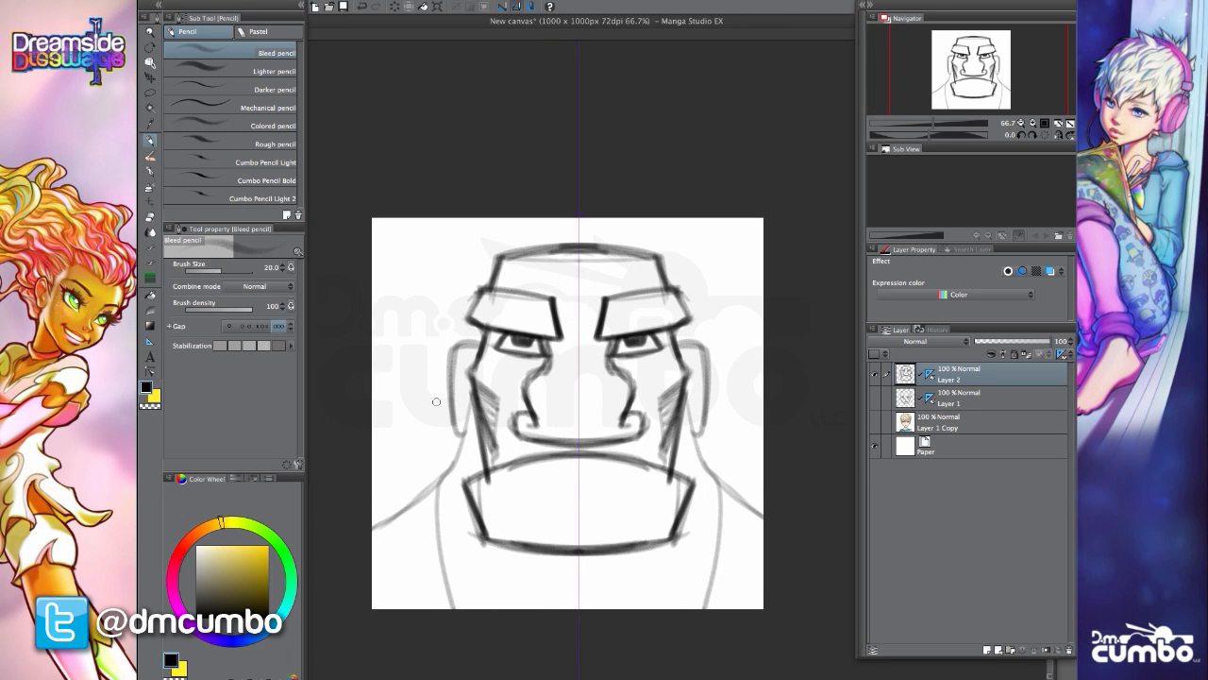
- Thicken the lower edges of the brows and join them with a V-shaped frown line above the nose
{"action": "left_click", "coordinate": [435, 427], "text": "alt"}
{"action": "left_click", "coordinate": [493, 353], "text": "ctrl"}
{"action": "mouse_move", "coordinate": [522, 370]}
{"action": "left_mouse_down"}
{"action": "mouse_move", "coordinate": [498, 372]}
{"action": "mouse_move", "coordinate": [536, 366]}
{"action": "left_mouse_up"}
{"action": "left_click_drag", "start_coordinate": [460, 354], "coordinate": [538, 367]}
{"action": "left_click", "coordinate": [394, 363], "text": "alt"}
{"action": "left_click", "coordinate": [479, 368], "text": "ctrl"}
{"action": "mouse_move", "coordinate": [421, 347]}
{"action": "left_mouse_down"}
{"action": "mouse_move", "coordinate": [508, 363]}
{"action": "mouse_move", "coordinate": [479, 355]}
{"action": "left_mouse_up"}
{"action": "left_click_drag", "start_coordinate": [405, 355], "coordinate": [386, 354]}
{"action": "left_click_drag", "start_coordinate": [599, 347], "coordinate": [538, 357]}
{"action": "mouse_move", "coordinate": [623, 343]}
{"action": "left_mouse_down"}
{"action": "mouse_move", "coordinate": [539, 355]}
{"action": "mouse_move", "coordinate": [430, 315]}
{"action": "mouse_move", "coordinate": [511, 365]}
{"action": "left_mouse_up"}
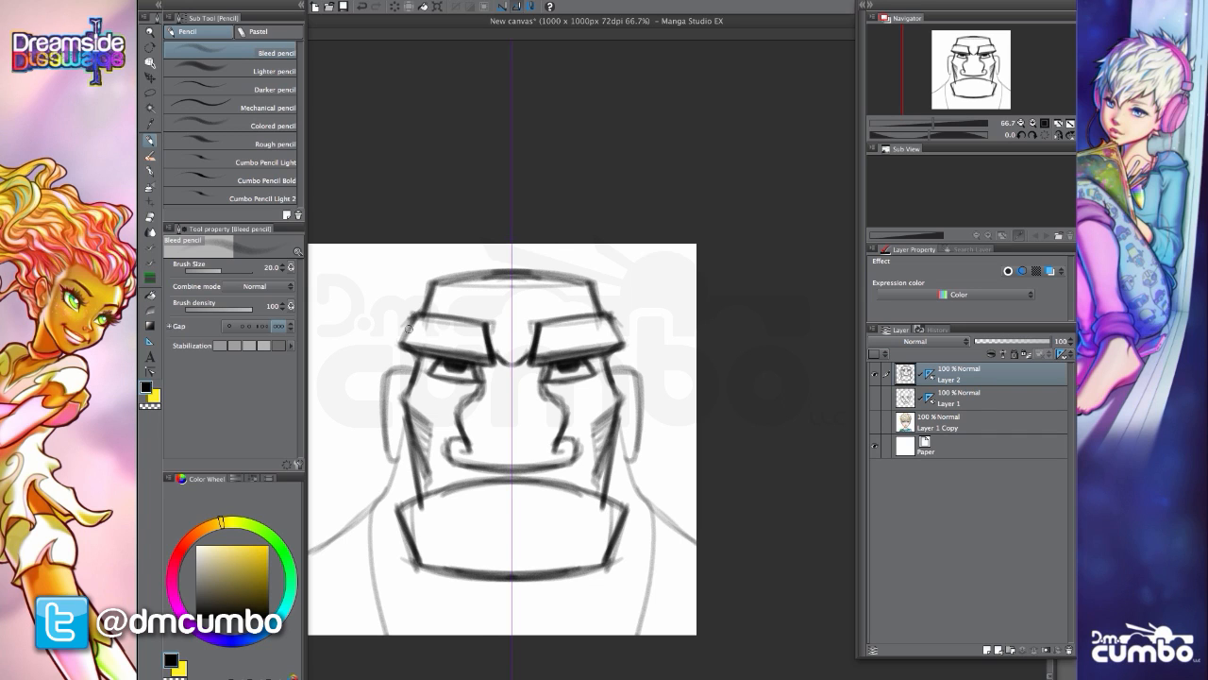
- Add short crease lines across the bridge of the nose below the frown
{"action": "key", "text": "ctrl+minus"}
{"action": "key", "text": "ctrl+plus"}
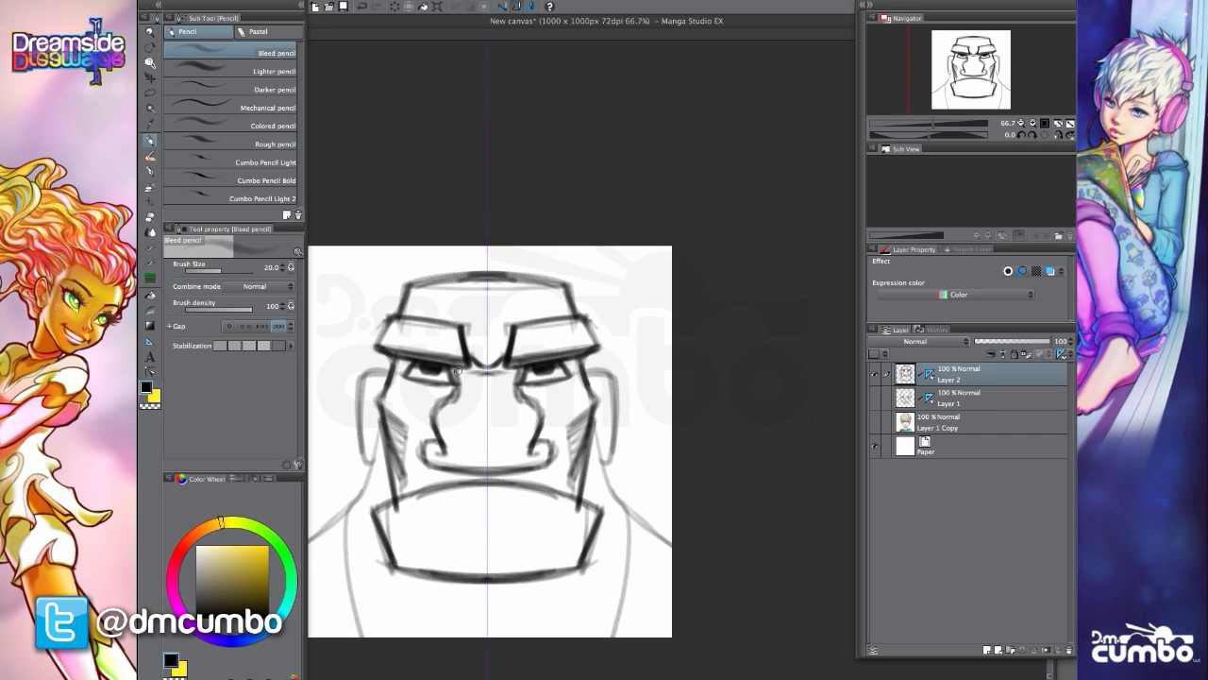
{"action": "left_click_drag", "start_coordinate": [460, 386], "coordinate": [456, 388]}
{"action": "key", "text": "ctrl+minus"}
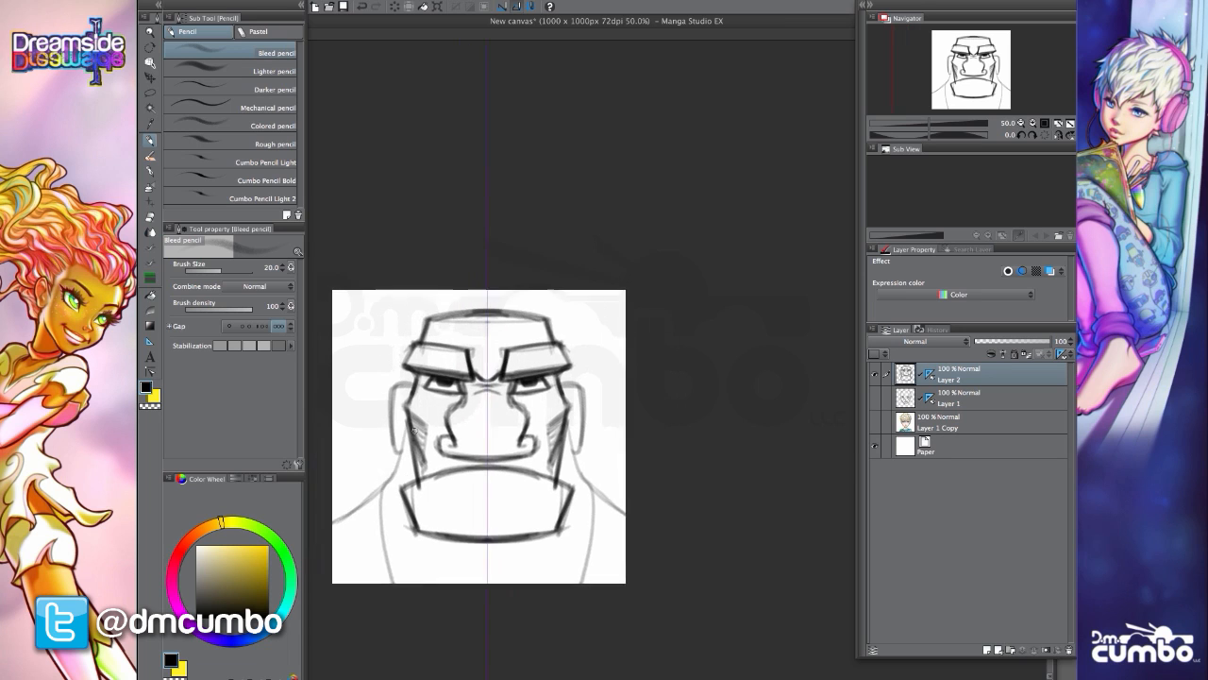
- Add short inner contour lines to both ears of the blocky face
{"action": "key", "text": "ctrl+plus"}
{"action": "key", "text": "e"}
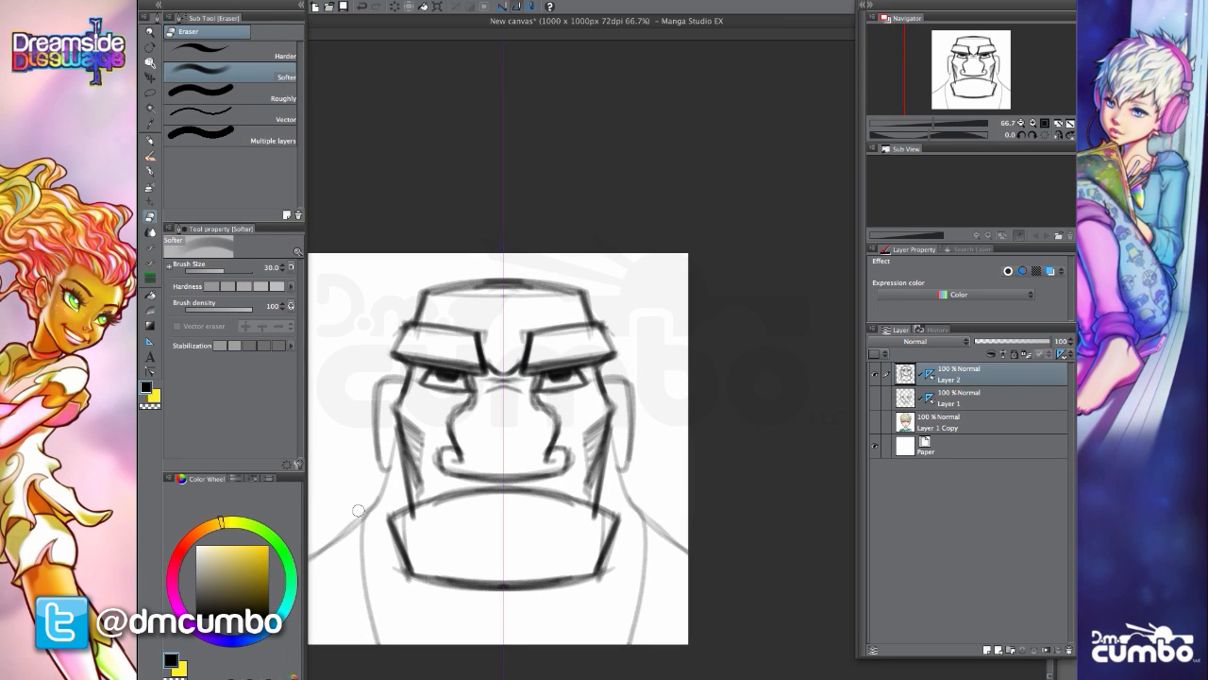
{"action": "key", "text": "p"}
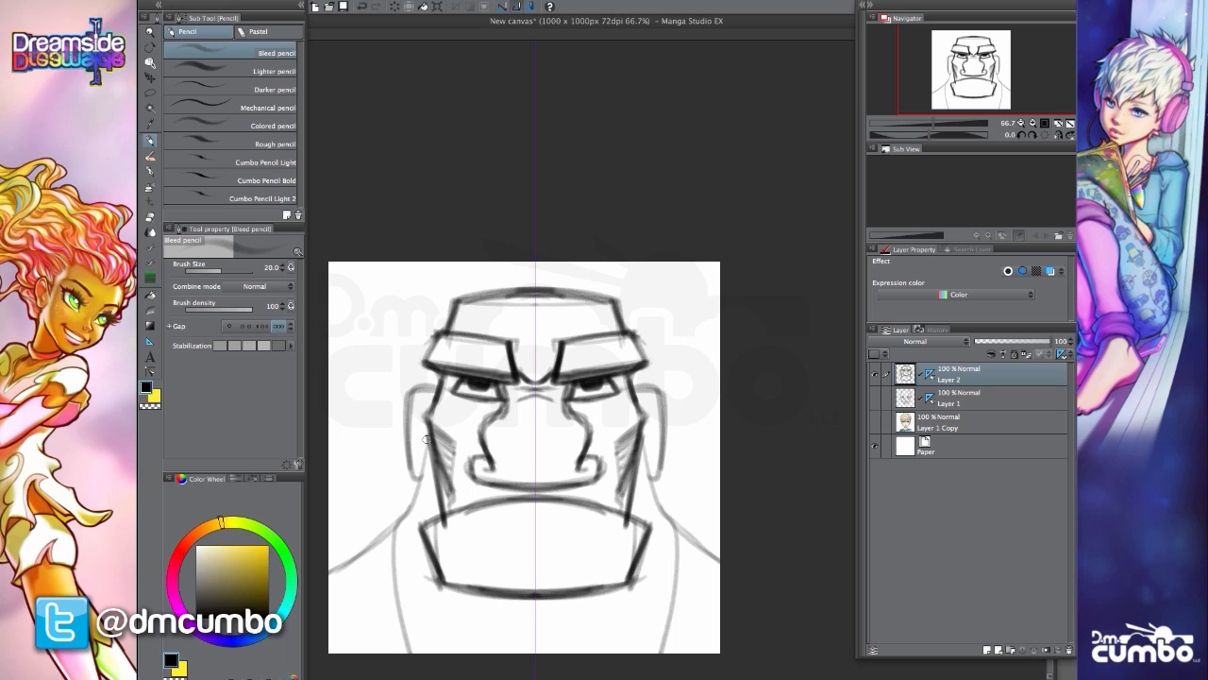
{"action": "mouse_move", "coordinate": [427, 448]}
{"action": "left_mouse_down"}
{"action": "mouse_move", "coordinate": [416, 483]}
{"action": "mouse_move", "coordinate": [408, 452]}
{"action": "mouse_move", "coordinate": [434, 385]}
{"action": "left_mouse_up"}
{"action": "scroll", "coordinate": [397, 444], "scroll_direction": "down", "scroll_amount": 1}
{"action": "left_click_drag", "start_coordinate": [393, 497], "coordinate": [402, 471]}
{"action": "scroll", "coordinate": [431, 500], "scroll_direction": "up", "scroll_amount": 1}
{"action": "left_click_drag", "start_coordinate": [438, 511], "coordinate": [498, 471]}
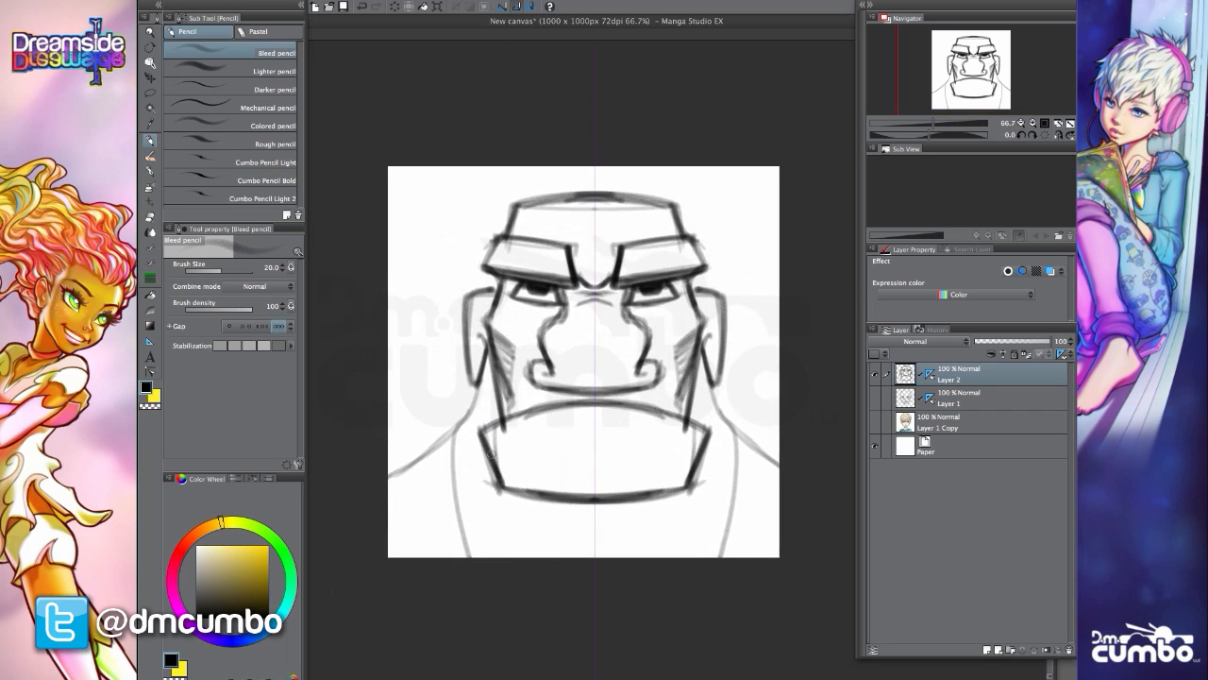
{"action": "mouse_move", "coordinate": [479, 430]}
{"action": "left_mouse_down"}
{"action": "mouse_move", "coordinate": [500, 487]}
{"action": "mouse_move", "coordinate": [476, 423]}
{"action": "mouse_move", "coordinate": [591, 428]}
{"action": "mouse_move", "coordinate": [490, 426]}
{"action": "left_mouse_up"}
- Delete the symmetrical ruler from Layer 2
{"action": "left_click", "coordinate": [350, 1]}
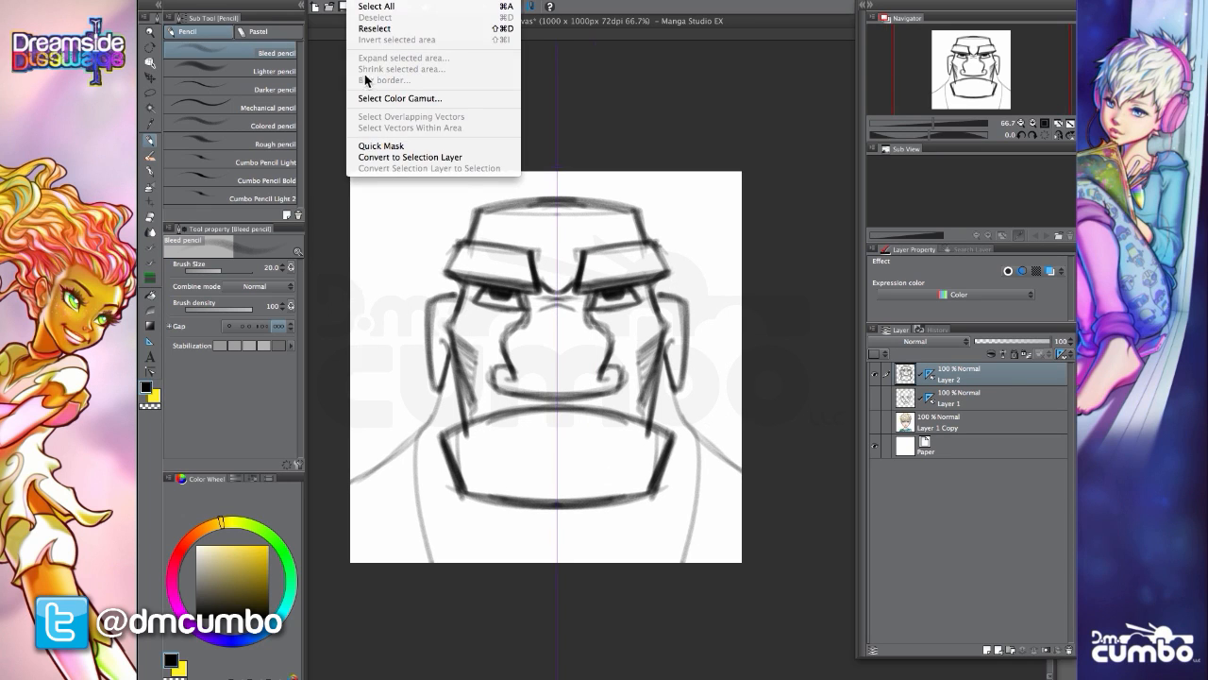
{"action": "mouse_move", "coordinate": [326, 3]}
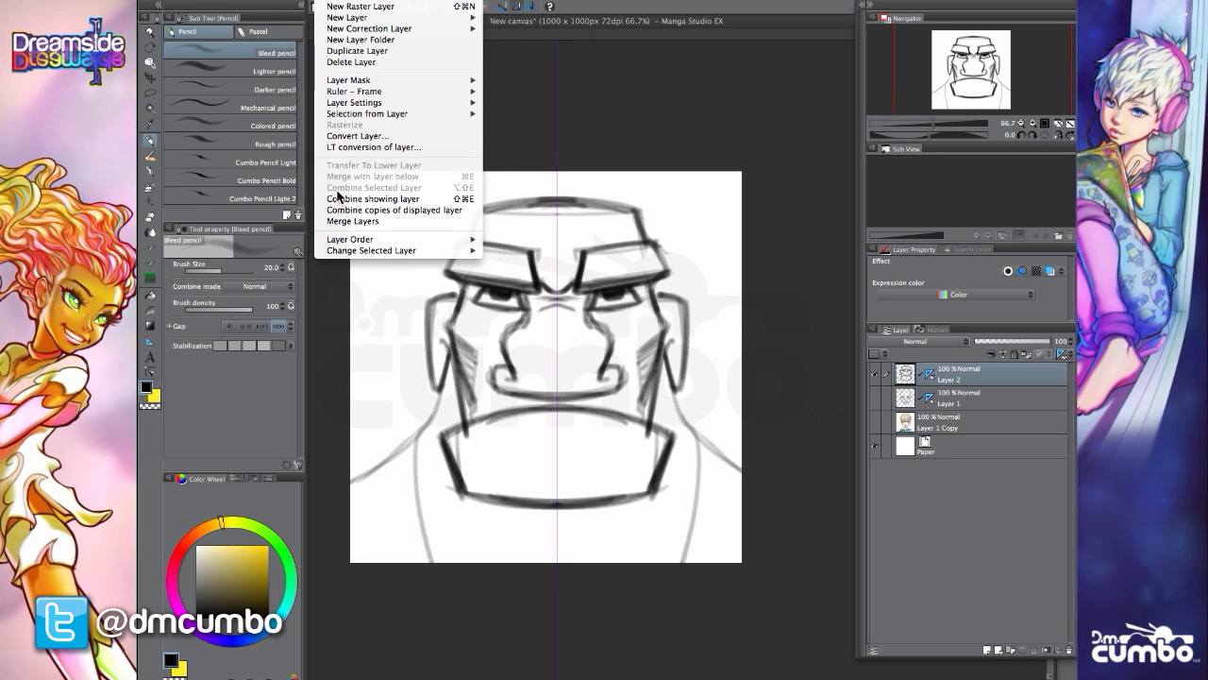
{"action": "mouse_move", "coordinate": [332, 92]}
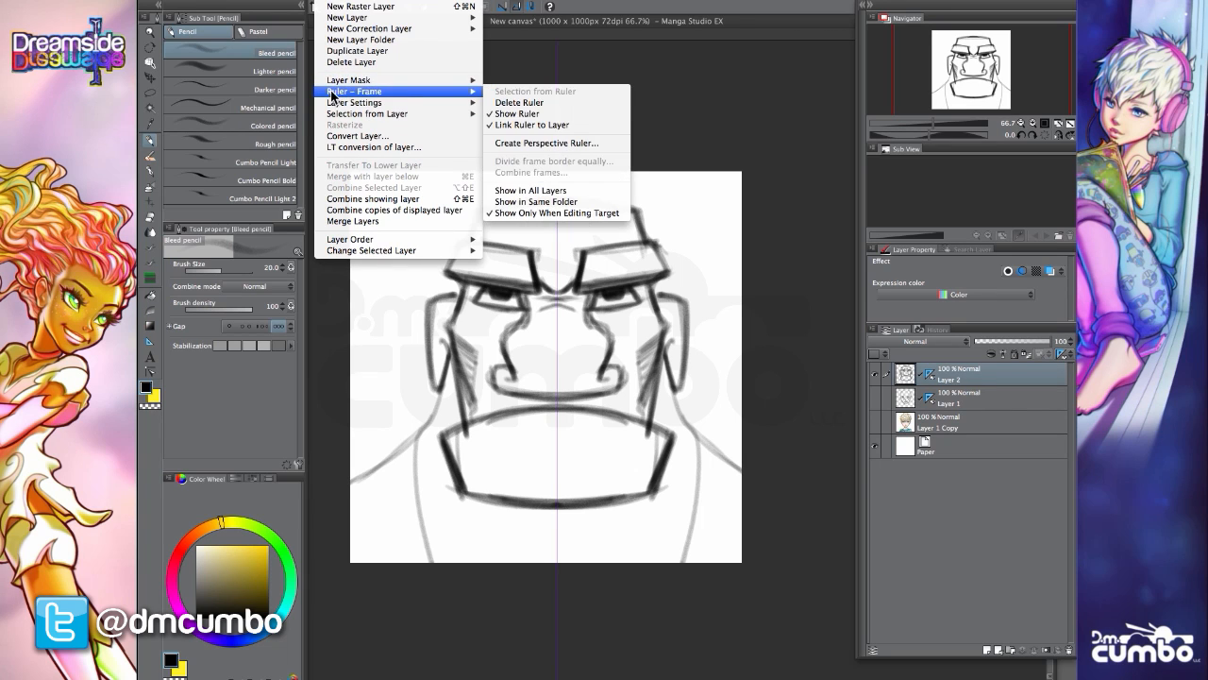
{"action": "left_click", "coordinate": [512, 102]}
- Draw branching, asymmetrical crack lines across the jaw block
{"action": "left_click_drag", "start_coordinate": [382, 445], "coordinate": [393, 461]}
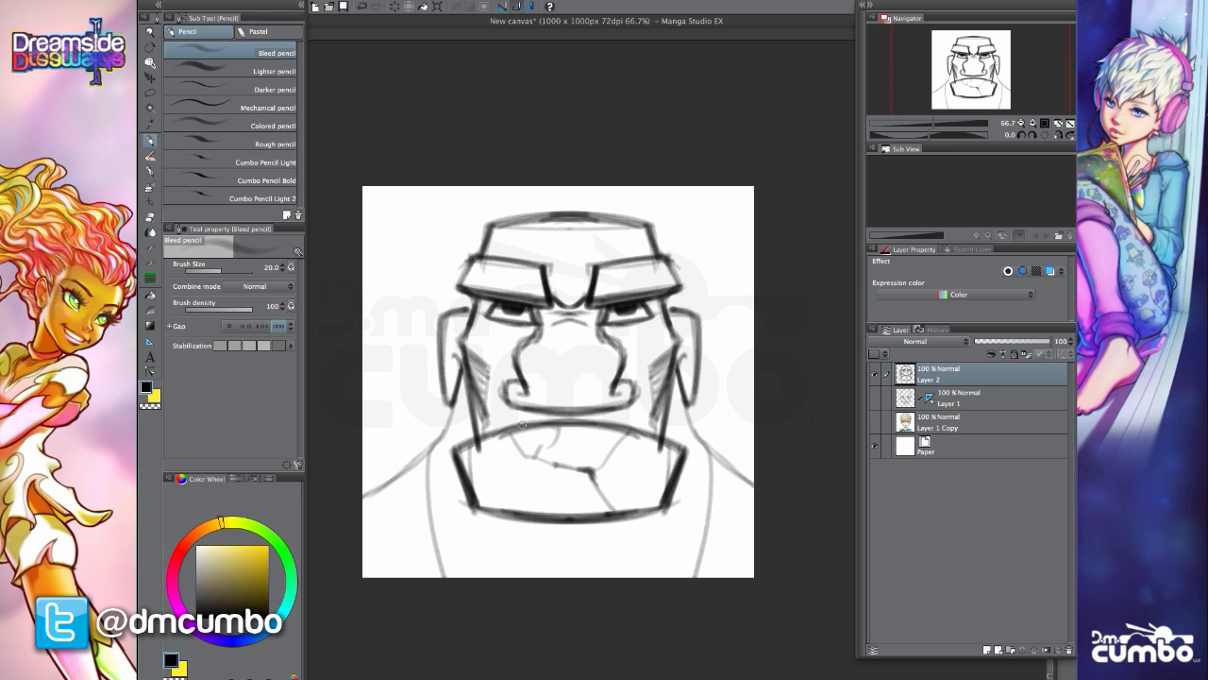
{"action": "scroll", "coordinate": [500, 413], "scroll_direction": "down", "scroll_amount": 1}
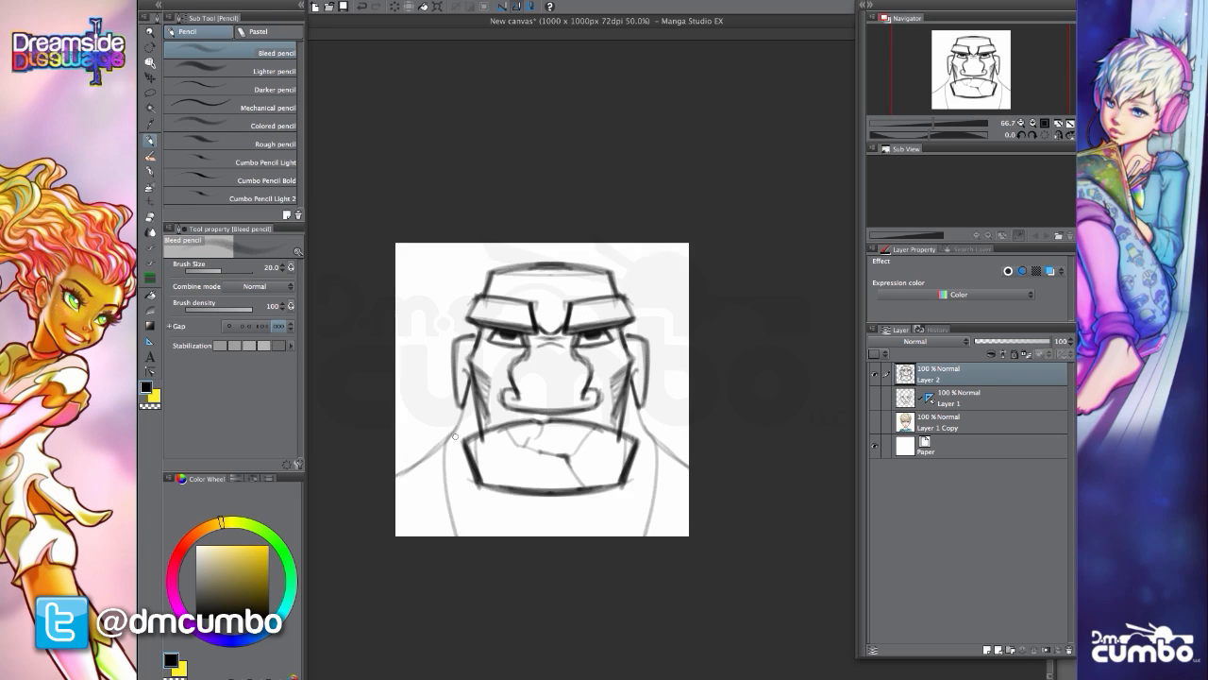
{"action": "scroll", "coordinate": [509, 439], "scroll_direction": "up", "scroll_amount": 1}
{"action": "key", "text": "e"}
{"action": "key", "text": "p"}
{"action": "mouse_move", "coordinate": [512, 456]}
{"action": "left_mouse_down"}
{"action": "mouse_move", "coordinate": [490, 463]}
{"action": "mouse_move", "coordinate": [482, 496]}
{"action": "mouse_move", "coordinate": [484, 475]}
{"action": "mouse_move", "coordinate": [493, 507]}
{"action": "left_mouse_up"}
{"action": "scroll", "coordinate": [532, 387], "scroll_direction": "up", "scroll_amount": 1}
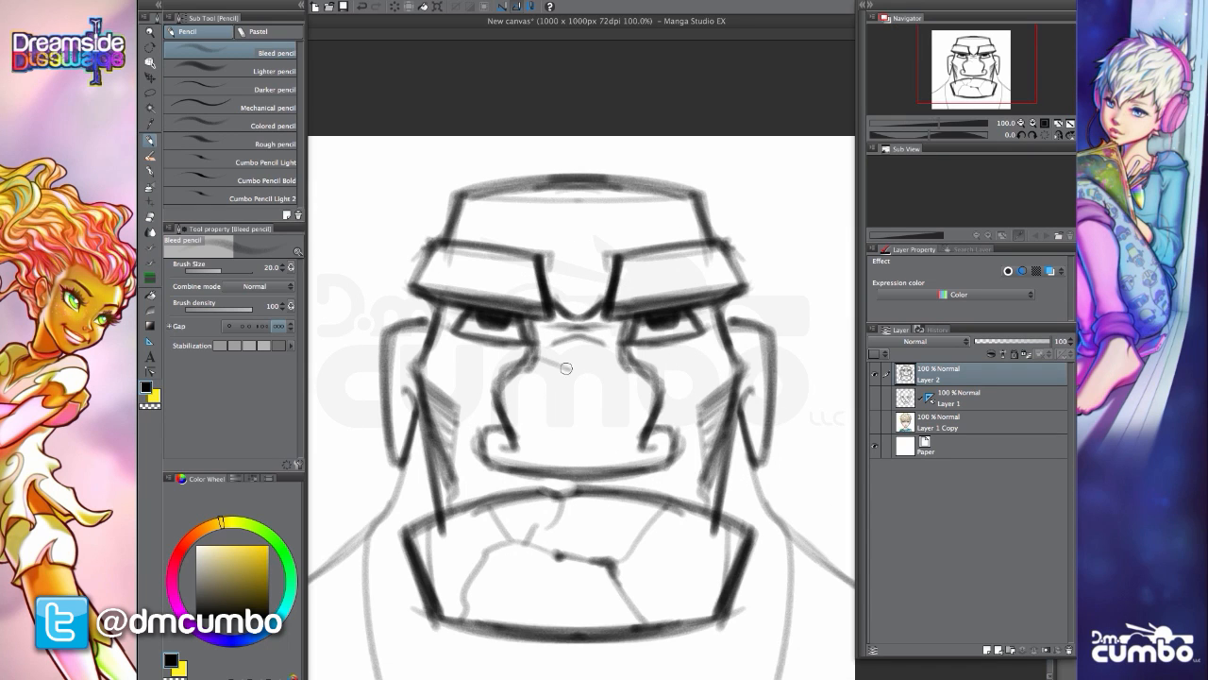
- Draw irregular crack lines across the nose and on the cheek below one eye
{"action": "scroll", "coordinate": [448, 389], "scroll_direction": "down", "scroll_amount": 1}
{"action": "mouse_move", "coordinate": [600, 403]}
{"action": "left_mouse_down"}
{"action": "mouse_move", "coordinate": [558, 377]}
{"action": "mouse_move", "coordinate": [513, 376]}
{"action": "mouse_move", "coordinate": [502, 377]}
{"action": "mouse_move", "coordinate": [529, 397]}
{"action": "left_mouse_up"}
{"action": "scroll", "coordinate": [494, 388], "scroll_direction": "down", "scroll_amount": 1}
{"action": "scroll", "coordinate": [500, 396], "scroll_direction": "up", "scroll_amount": 1}
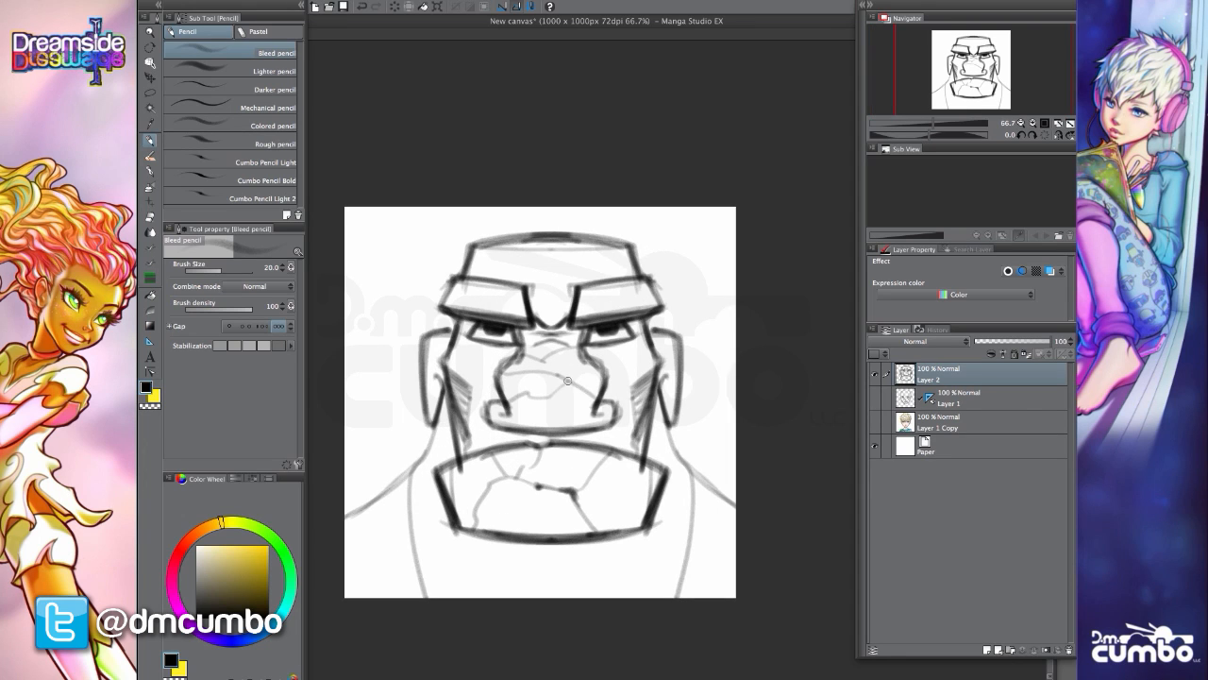
{"action": "scroll", "coordinate": [444, 402], "scroll_direction": "down", "scroll_amount": 1}
{"action": "scroll", "coordinate": [455, 359], "scroll_direction": "up", "scroll_amount": 1}
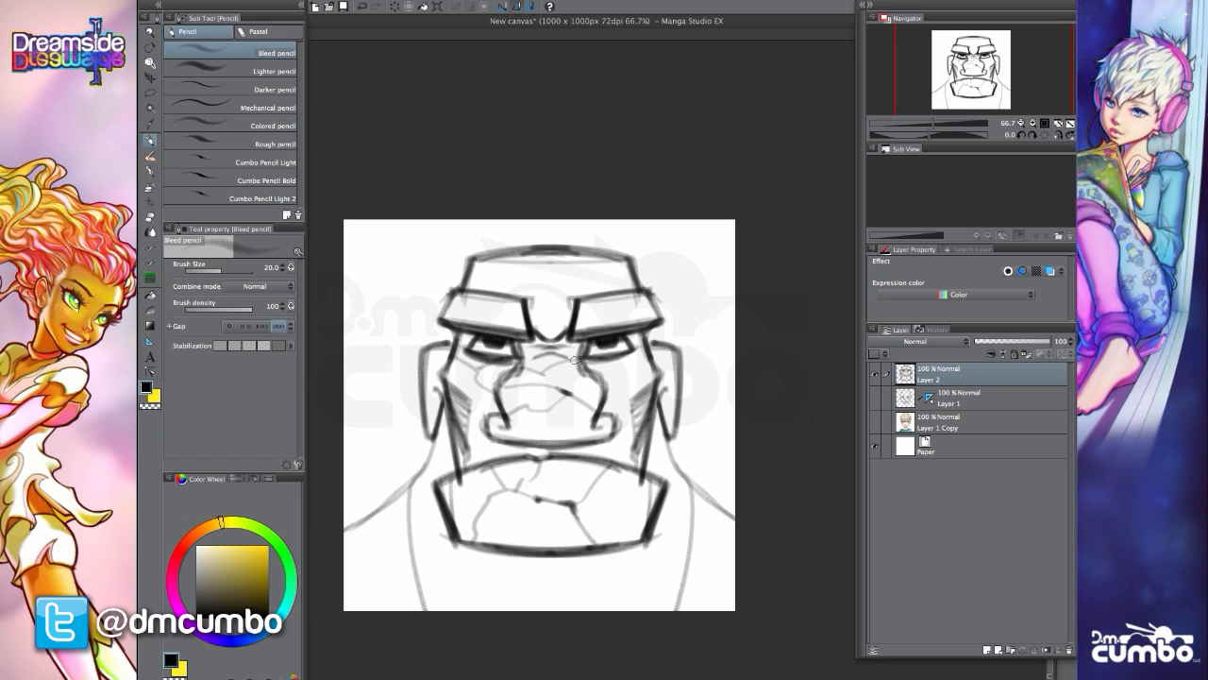
{"action": "scroll", "coordinate": [518, 411], "scroll_direction": "down", "scroll_amount": 1}
{"action": "scroll", "coordinate": [474, 524], "scroll_direction": "up", "scroll_amount": 1}
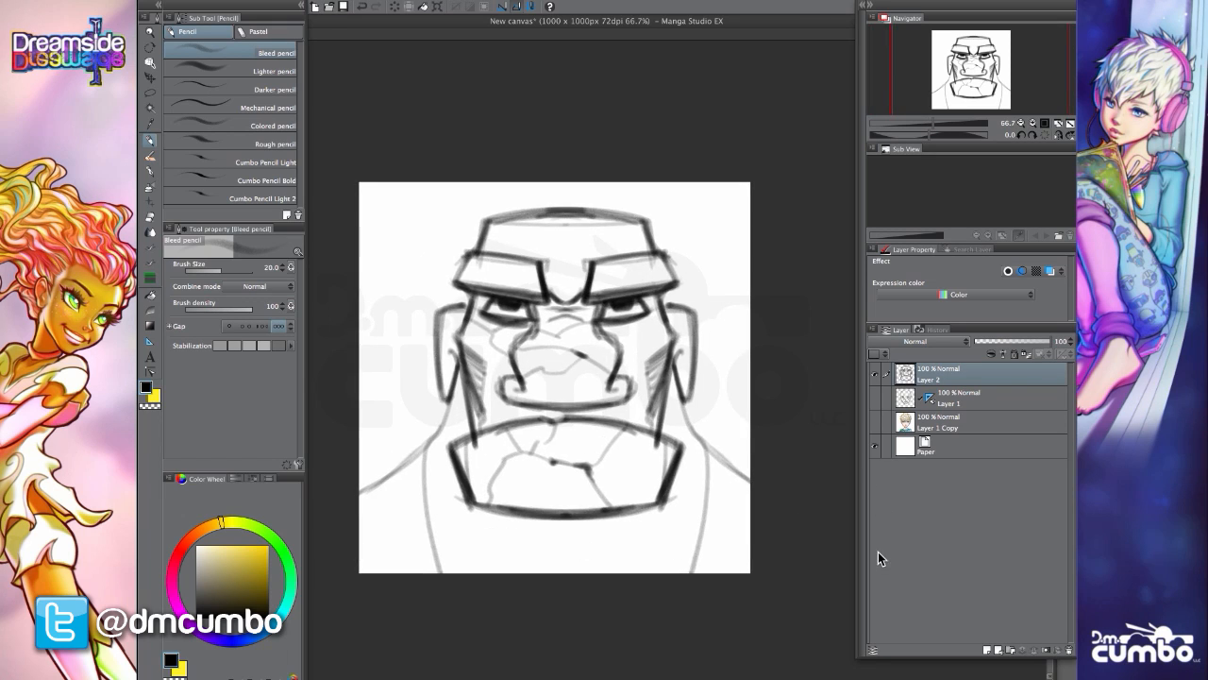
- Create a new raster layer above the blocky face and hide Layer 2
{"action": "left_click", "coordinate": [986, 650]}
{"action": "left_click_drag", "start_coordinate": [592, 487], "coordinate": [611, 504]}
{"action": "left_click", "coordinate": [875, 398]}
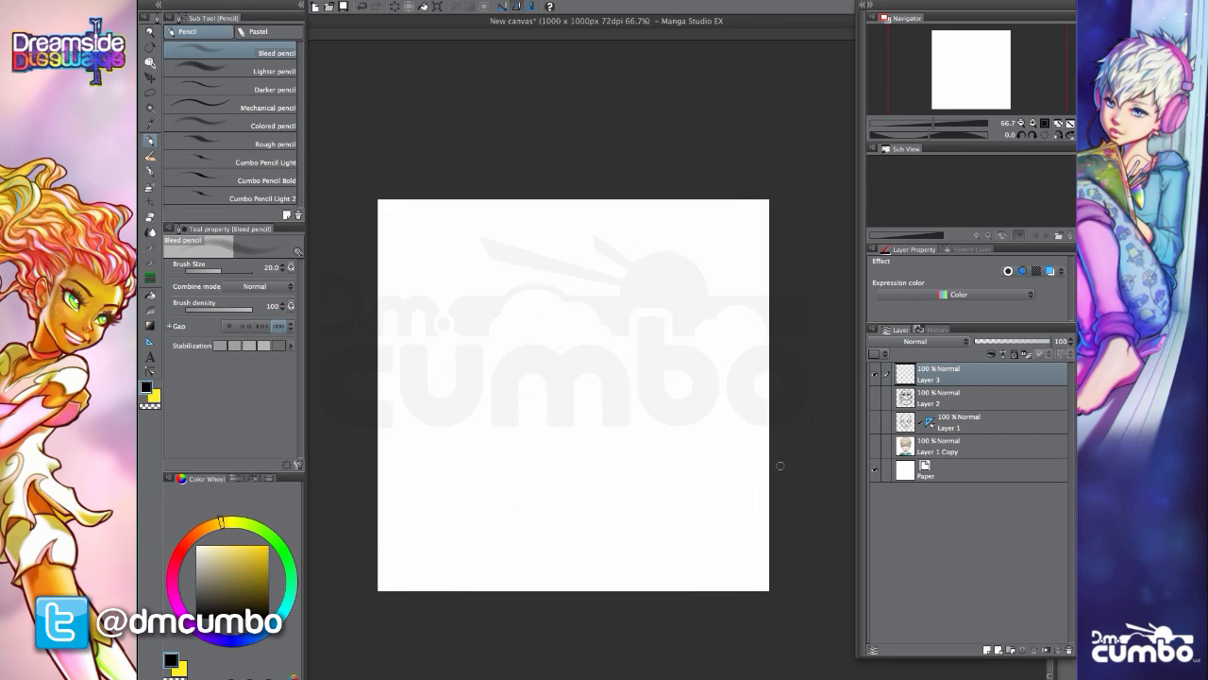
{"action": "left_click_drag", "start_coordinate": [441, 452], "coordinate": [452, 418]}
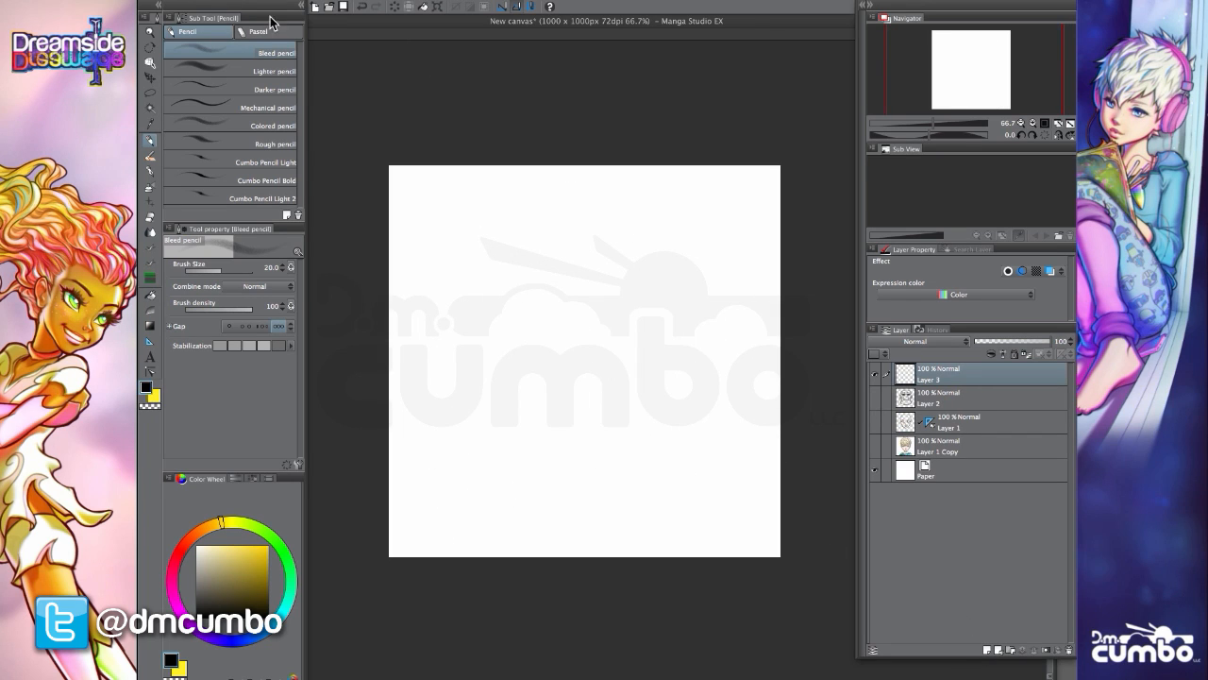
- Place a vertical symmetrical ruler at the canvas centre and sketch a tall oval for a new head with the Bleed pencil
{"action": "left_click", "coordinate": [150, 343]}
{"action": "key", "text": "p"}
{"action": "mouse_move", "coordinate": [590, 203]}
{"action": "left_mouse_down"}
{"action": "mouse_move", "coordinate": [594, 188]}
{"action": "mouse_move", "coordinate": [509, 305]}
{"action": "mouse_move", "coordinate": [590, 427]}
{"action": "mouse_move", "coordinate": [517, 222]}
{"action": "mouse_move", "coordinate": [557, 184]}
{"action": "left_mouse_up"}
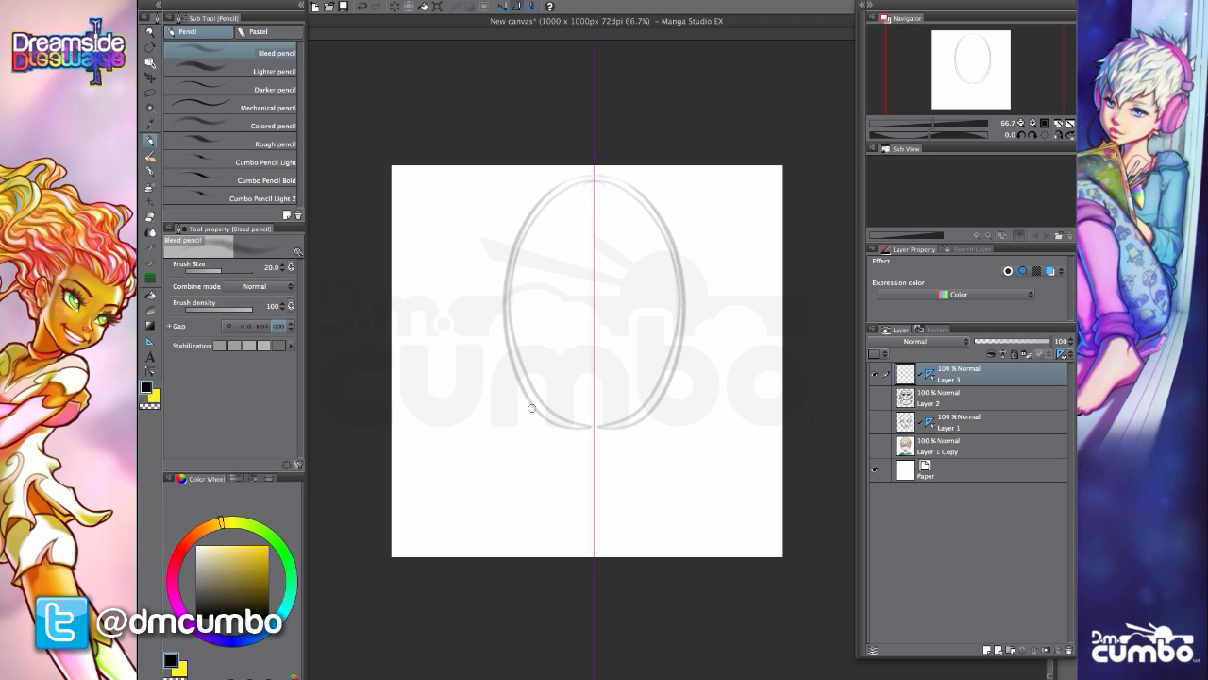
- Extend the oval into a long pointed chin and strengthen the jaw lines on both sides
{"action": "mouse_move", "coordinate": [531, 408]}
{"action": "left_mouse_down"}
{"action": "mouse_move", "coordinate": [592, 476]}
{"action": "mouse_move", "coordinate": [521, 381]}
{"action": "mouse_move", "coordinate": [591, 480]}
{"action": "mouse_move", "coordinate": [527, 397]}
{"action": "mouse_move", "coordinate": [567, 466]}
{"action": "mouse_move", "coordinate": [537, 415]}
{"action": "mouse_move", "coordinate": [589, 483]}
{"action": "left_mouse_up"}
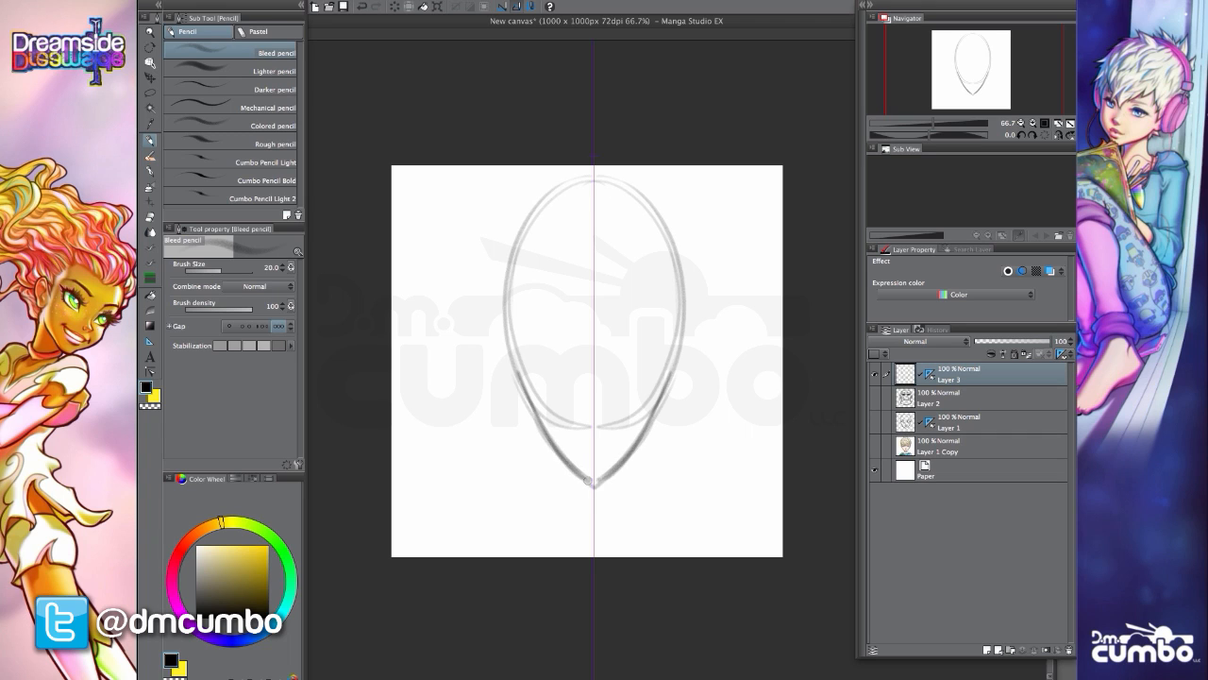
{"action": "left_click_drag", "start_coordinate": [524, 439], "coordinate": [527, 463]}
{"action": "mouse_move", "coordinate": [512, 344]}
{"action": "left_mouse_down"}
{"action": "mouse_move", "coordinate": [529, 439]}
{"action": "mouse_move", "coordinate": [515, 383]}
{"action": "mouse_move", "coordinate": [564, 486]}
{"action": "left_mouse_up"}
{"action": "mouse_move", "coordinate": [517, 382]}
{"action": "left_mouse_down"}
{"action": "mouse_move", "coordinate": [561, 482]}
{"action": "mouse_move", "coordinate": [597, 508]}
{"action": "left_mouse_up"}
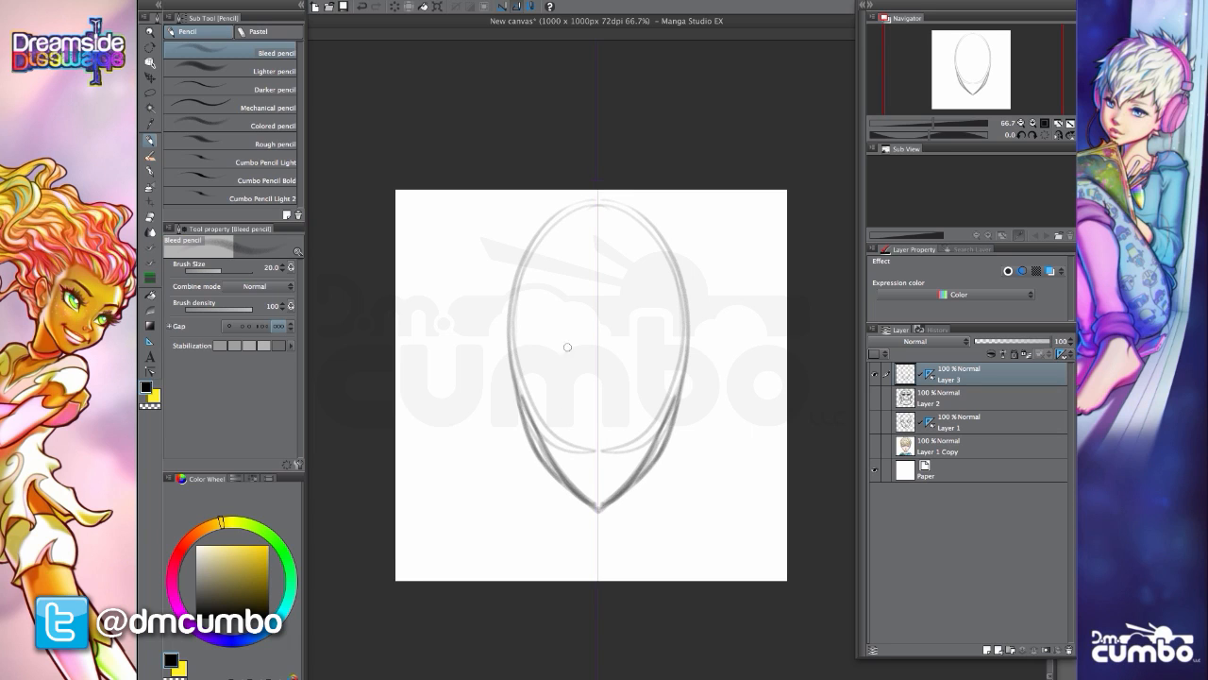
- Draw horizontal guide lines for the brow, nose base and mouth, and start the upper eyelids
{"action": "mouse_move", "coordinate": [579, 318]}
{"action": "left_mouse_down"}
{"action": "mouse_move", "coordinate": [670, 310]}
{"action": "mouse_move", "coordinate": [598, 309]}
{"action": "left_mouse_up"}
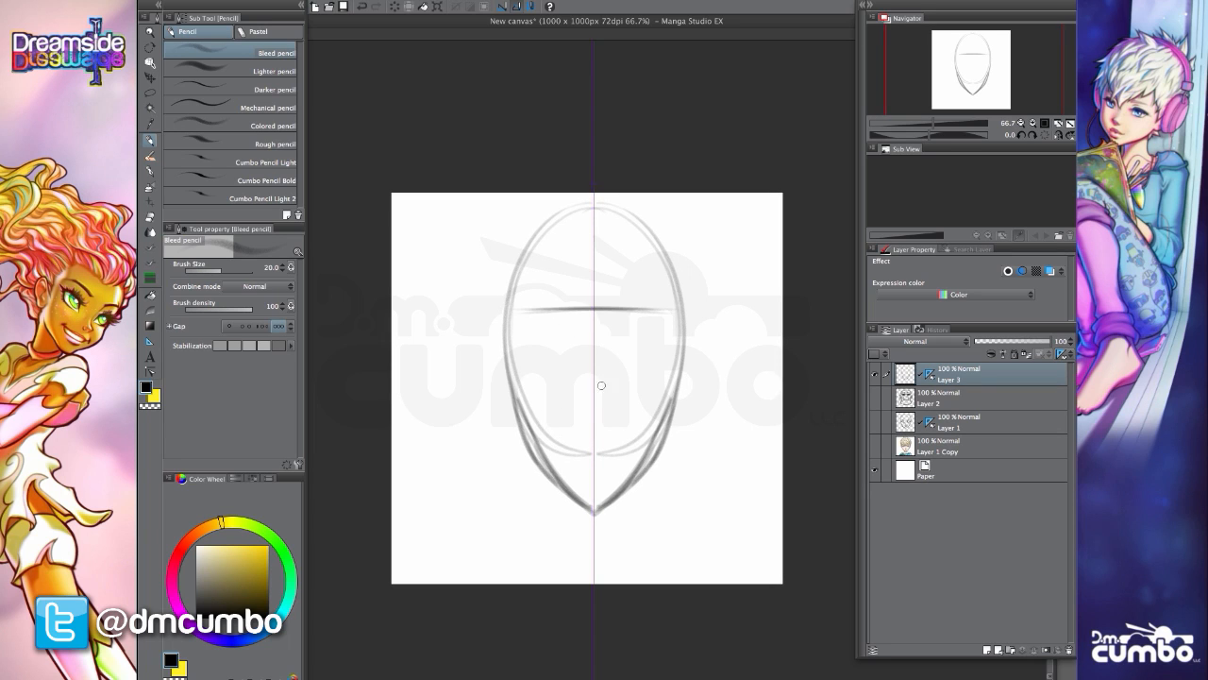
{"action": "mouse_move", "coordinate": [623, 411]}
{"action": "left_mouse_down"}
{"action": "mouse_move", "coordinate": [569, 409]}
{"action": "mouse_move", "coordinate": [558, 440]}
{"action": "mouse_move", "coordinate": [626, 438]}
{"action": "mouse_move", "coordinate": [535, 440]}
{"action": "left_mouse_up"}
{"action": "left_click_drag", "start_coordinate": [511, 392], "coordinate": [535, 418]}
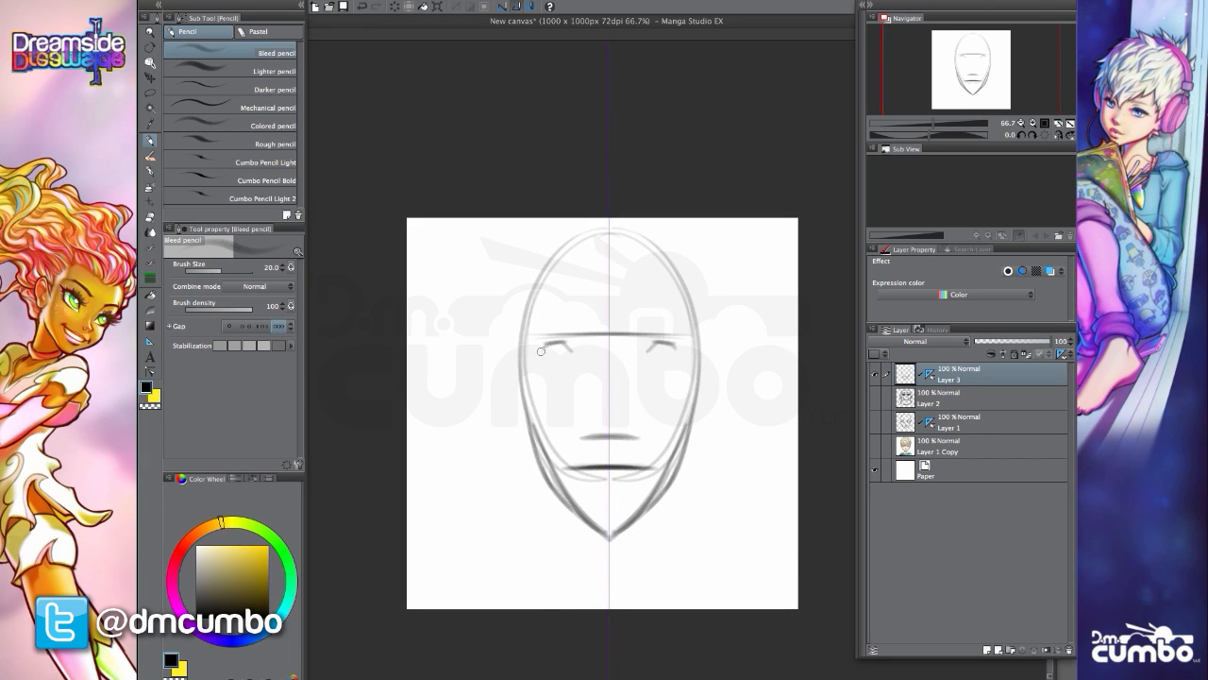
- Draw narrow eyes with straight brows above them, and a pointed nose tip with nostrils
{"action": "mouse_move", "coordinate": [563, 346]}
{"action": "left_mouse_down"}
{"action": "mouse_move", "coordinate": [543, 350]}
{"action": "mouse_move", "coordinate": [575, 347]}
{"action": "mouse_move", "coordinate": [543, 348]}
{"action": "mouse_move", "coordinate": [571, 345]}
{"action": "mouse_move", "coordinate": [538, 332]}
{"action": "left_mouse_up"}
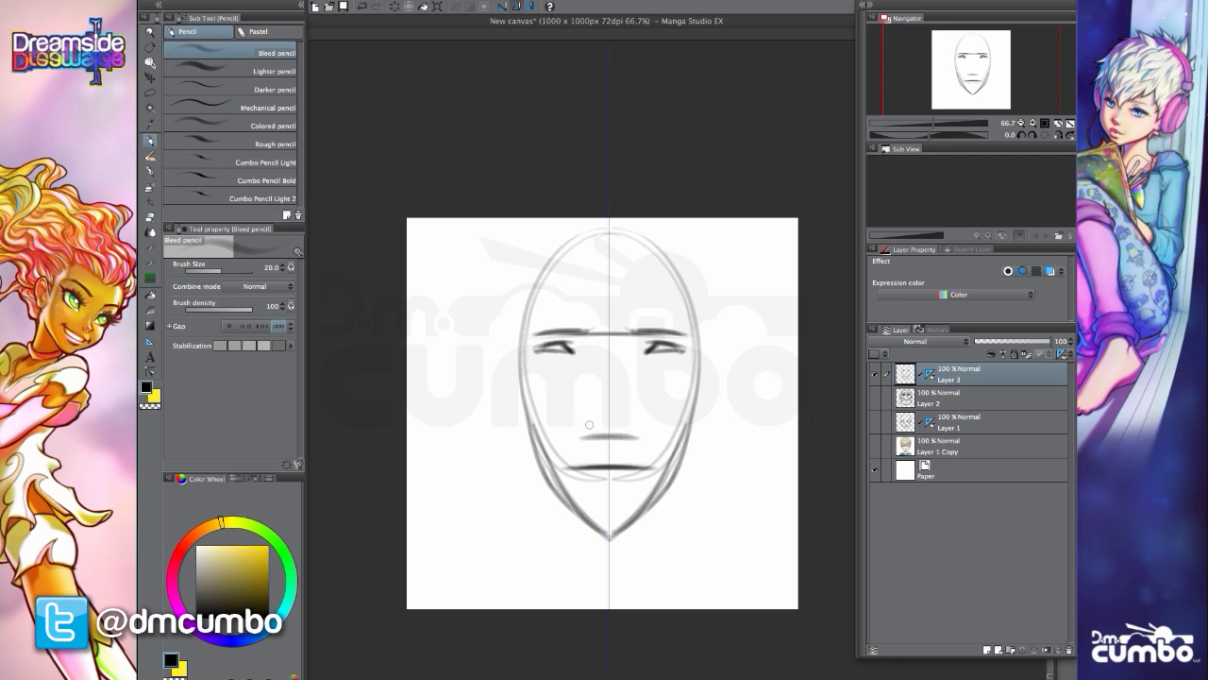
{"action": "left_click_drag", "start_coordinate": [589, 425], "coordinate": [600, 440]}
{"action": "scroll", "coordinate": [516, 414], "scroll_direction": "down", "scroll_amount": 1}
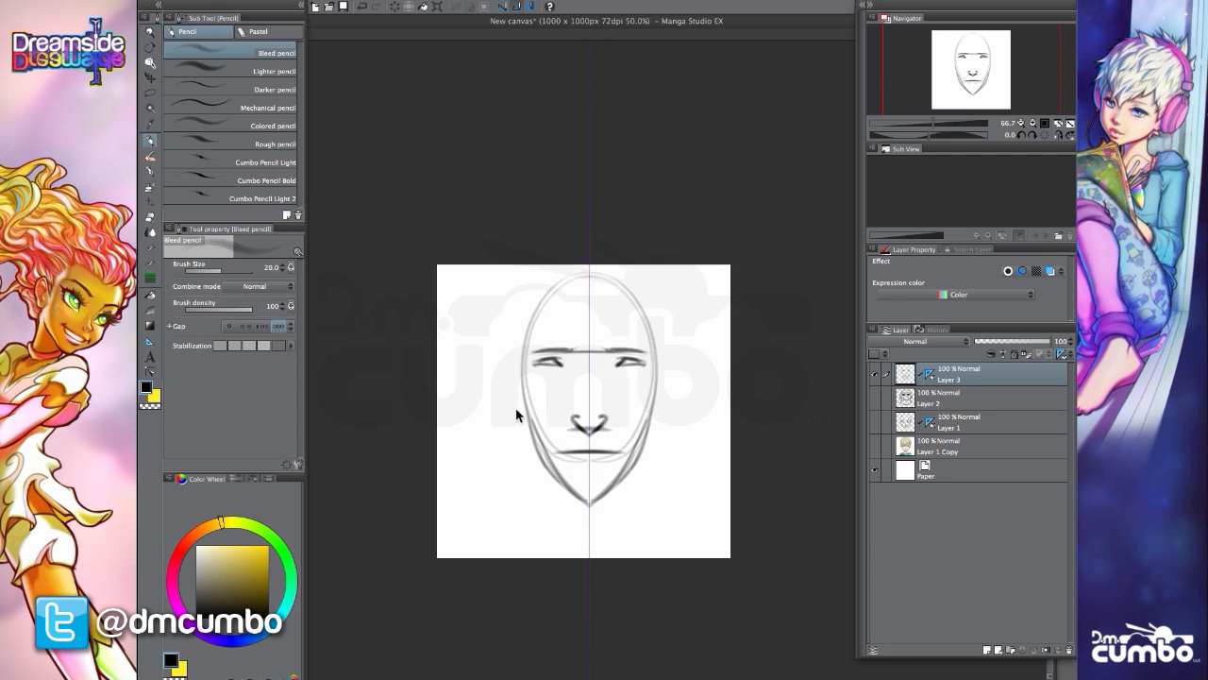
{"action": "scroll", "coordinate": [516, 415], "scroll_direction": "up", "scroll_amount": 1}
- Add angular cheekbone lines and long pointed elf ears to the sides of the head
{"action": "left_click_drag", "start_coordinate": [538, 378], "coordinate": [545, 416]}
{"action": "mouse_move", "coordinate": [525, 355]}
{"action": "left_mouse_down"}
{"action": "mouse_move", "coordinate": [417, 308]}
{"action": "mouse_move", "coordinate": [520, 407]}
{"action": "mouse_move", "coordinate": [509, 408]}
{"action": "mouse_move", "coordinate": [438, 310]}
{"action": "left_mouse_up"}
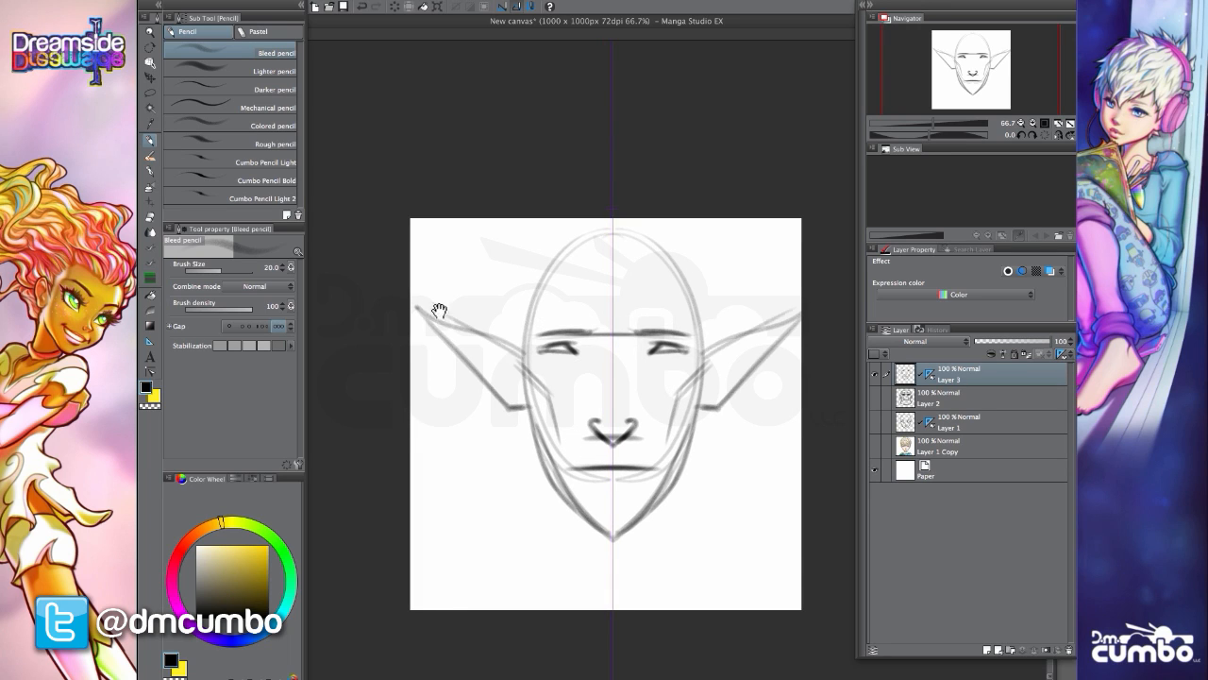
- Add crease lines above the brows, darken their inner corners and draw the sides of the nose bridge
{"action": "mouse_move", "coordinate": [600, 316]}
{"action": "left_mouse_down"}
{"action": "mouse_move", "coordinate": [606, 338]}
{"action": "mouse_move", "coordinate": [538, 358]}
{"action": "left_mouse_up"}
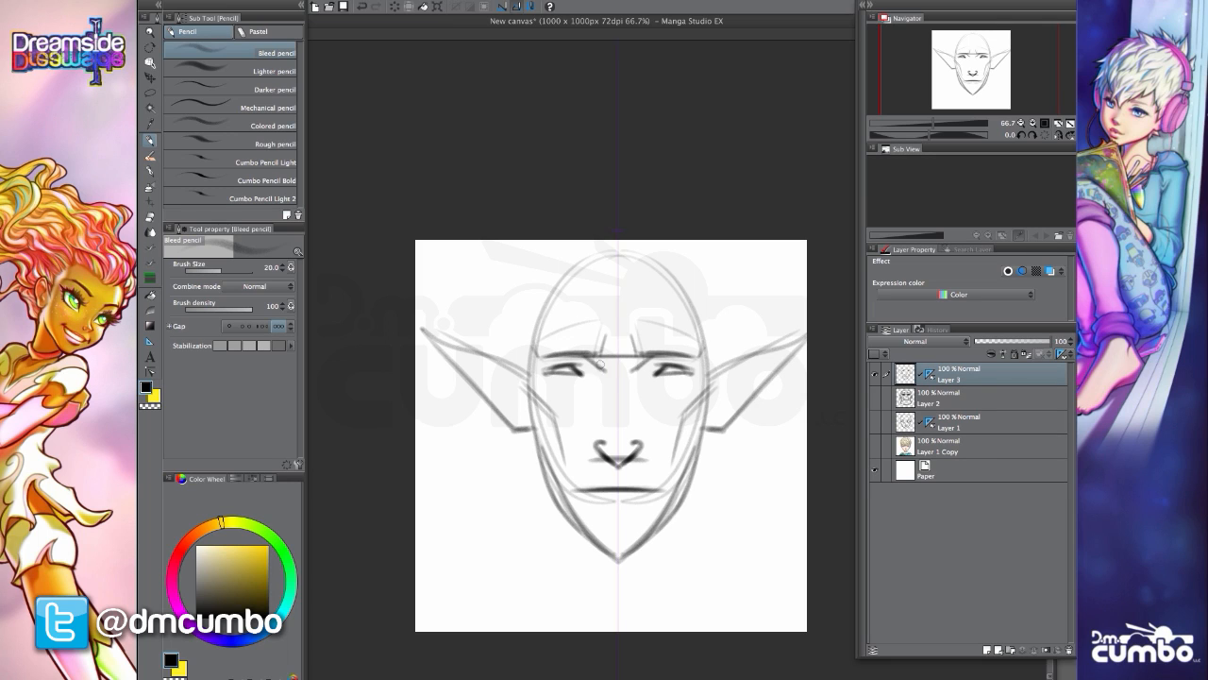
{"action": "left_click_drag", "start_coordinate": [598, 357], "coordinate": [609, 380]}
{"action": "left_click_drag", "start_coordinate": [599, 359], "coordinate": [611, 379]}
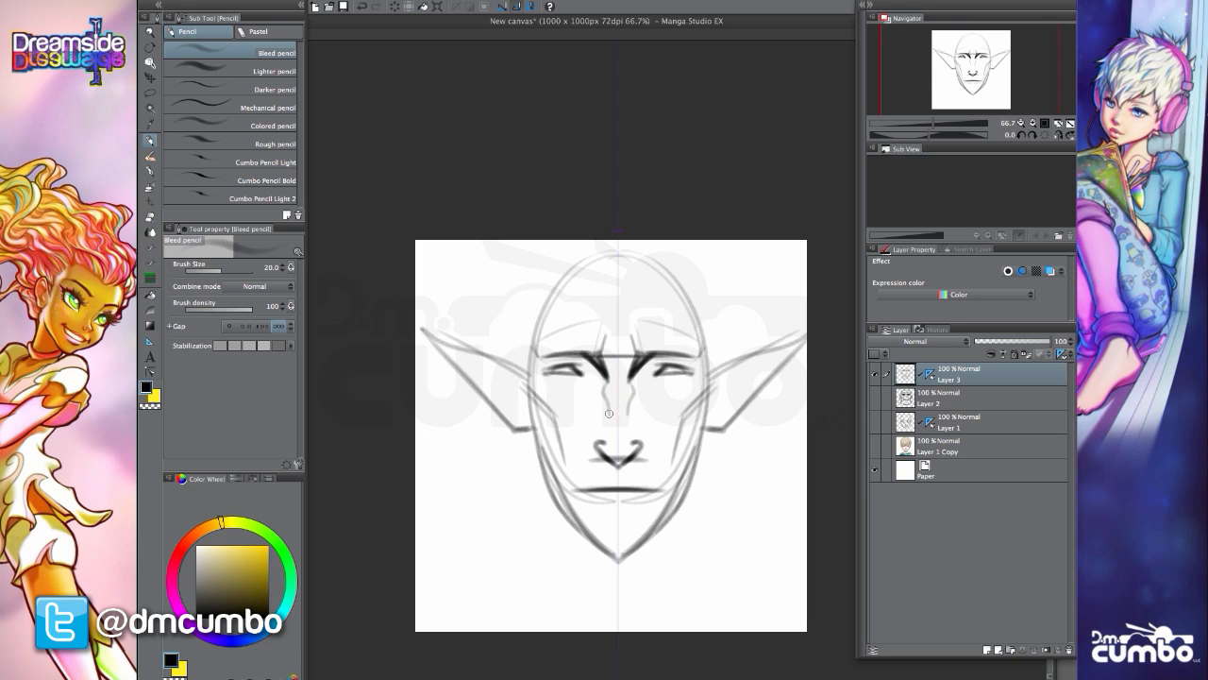
{"action": "left_click_drag", "start_coordinate": [597, 444], "coordinate": [603, 401]}
- Draw a curved crease below the mouth and darken the pointed chin and lower jaw
{"action": "left_click", "coordinate": [517, 412], "text": "super"}
{"action": "left_click_drag", "start_coordinate": [518, 415], "coordinate": [468, 374]}
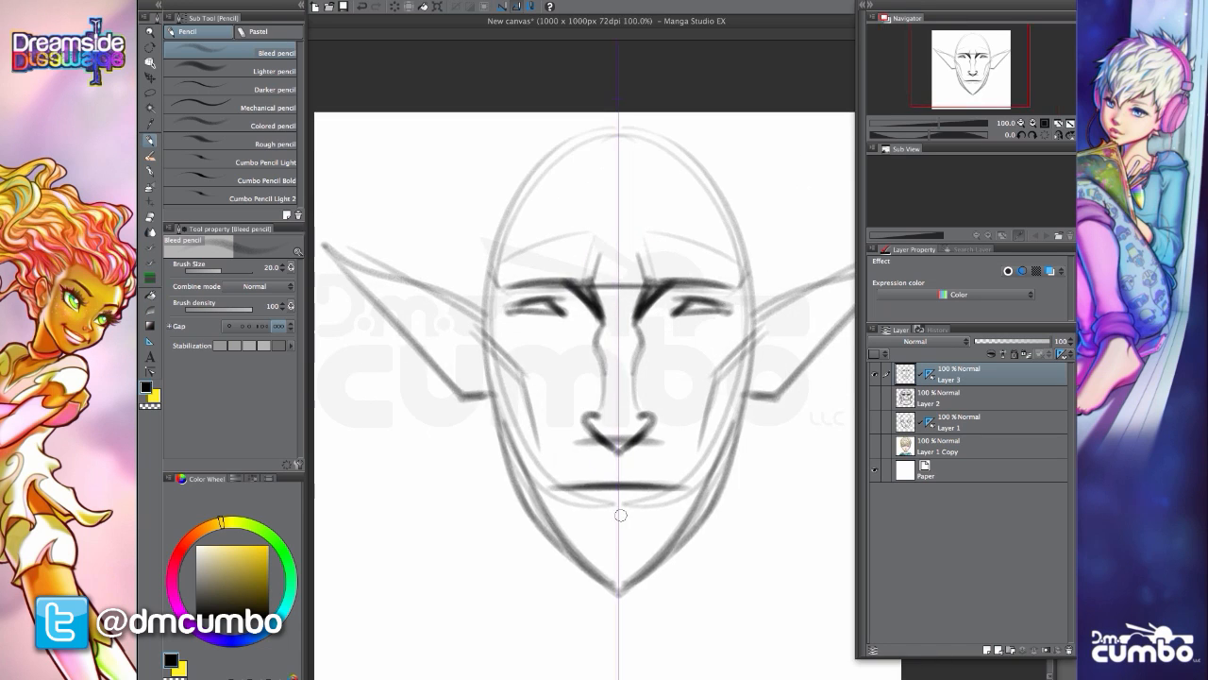
{"action": "mouse_move", "coordinate": [617, 508]}
{"action": "left_mouse_down"}
{"action": "mouse_move", "coordinate": [558, 531]}
{"action": "mouse_move", "coordinate": [617, 509]}
{"action": "mouse_move", "coordinate": [579, 463]}
{"action": "mouse_move", "coordinate": [575, 538]}
{"action": "mouse_move", "coordinate": [592, 550]}
{"action": "mouse_move", "coordinate": [572, 536]}
{"action": "mouse_move", "coordinate": [590, 555]}
{"action": "mouse_move", "coordinate": [502, 446]}
{"action": "left_mouse_up"}
{"action": "mouse_move", "coordinate": [493, 434]}
{"action": "left_mouse_down"}
{"action": "mouse_move", "coordinate": [525, 470]}
{"action": "mouse_move", "coordinate": [486, 372]}
{"action": "left_mouse_up"}
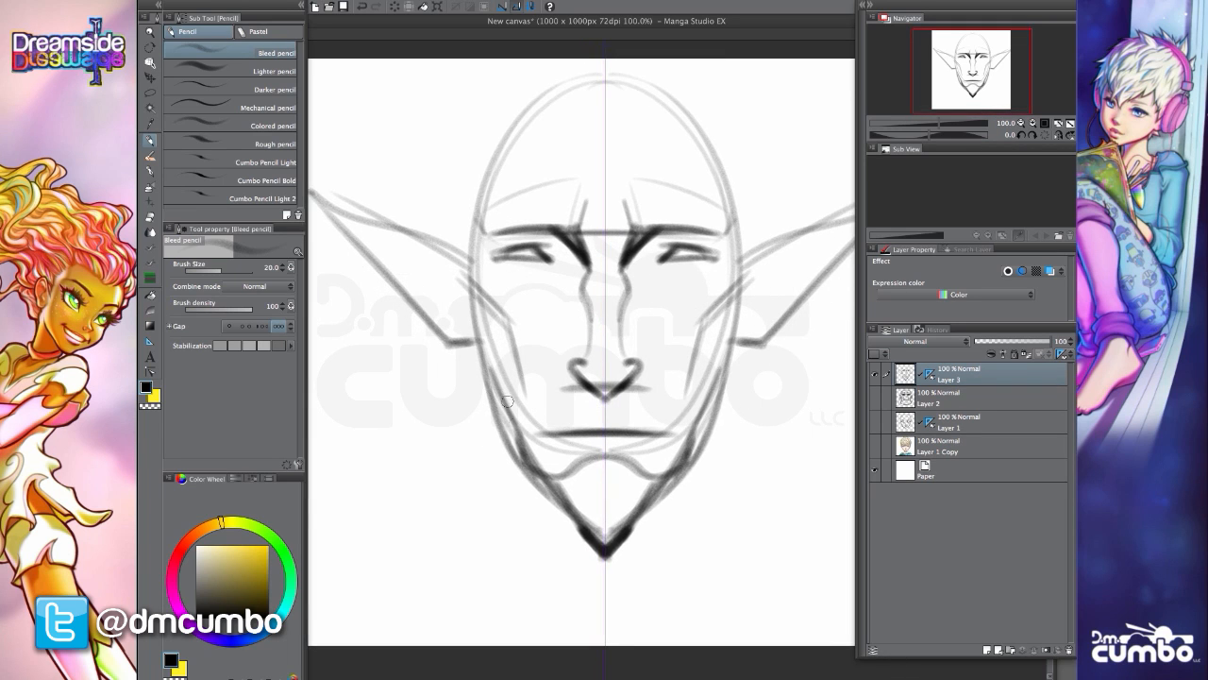
- Darken the sides of the face and reshape the skull outline with angular temples
{"action": "left_click_drag", "start_coordinate": [513, 425], "coordinate": [472, 326]}
{"action": "mouse_move", "coordinate": [475, 333]}
{"action": "left_mouse_down"}
{"action": "mouse_move", "coordinate": [543, 517]}
{"action": "mouse_move", "coordinate": [516, 480]}
{"action": "mouse_move", "coordinate": [483, 347]}
{"action": "mouse_move", "coordinate": [485, 404]}
{"action": "mouse_move", "coordinate": [501, 278]}
{"action": "mouse_move", "coordinate": [491, 316]}
{"action": "mouse_move", "coordinate": [510, 273]}
{"action": "mouse_move", "coordinate": [580, 236]}
{"action": "mouse_move", "coordinate": [499, 334]}
{"action": "mouse_move", "coordinate": [413, 312]}
{"action": "left_mouse_up"}
{"action": "scroll", "coordinate": [491, 317], "scroll_direction": "down", "scroll_amount": 2}
{"action": "left_click_drag", "start_coordinate": [454, 351], "coordinate": [449, 344]}
{"action": "scroll", "coordinate": [540, 348], "scroll_direction": "up", "scroll_amount": 1}
{"action": "mouse_move", "coordinate": [535, 324]}
{"action": "left_mouse_down"}
{"action": "mouse_move", "coordinate": [548, 337]}
{"action": "mouse_move", "coordinate": [508, 324]}
{"action": "left_mouse_up"}
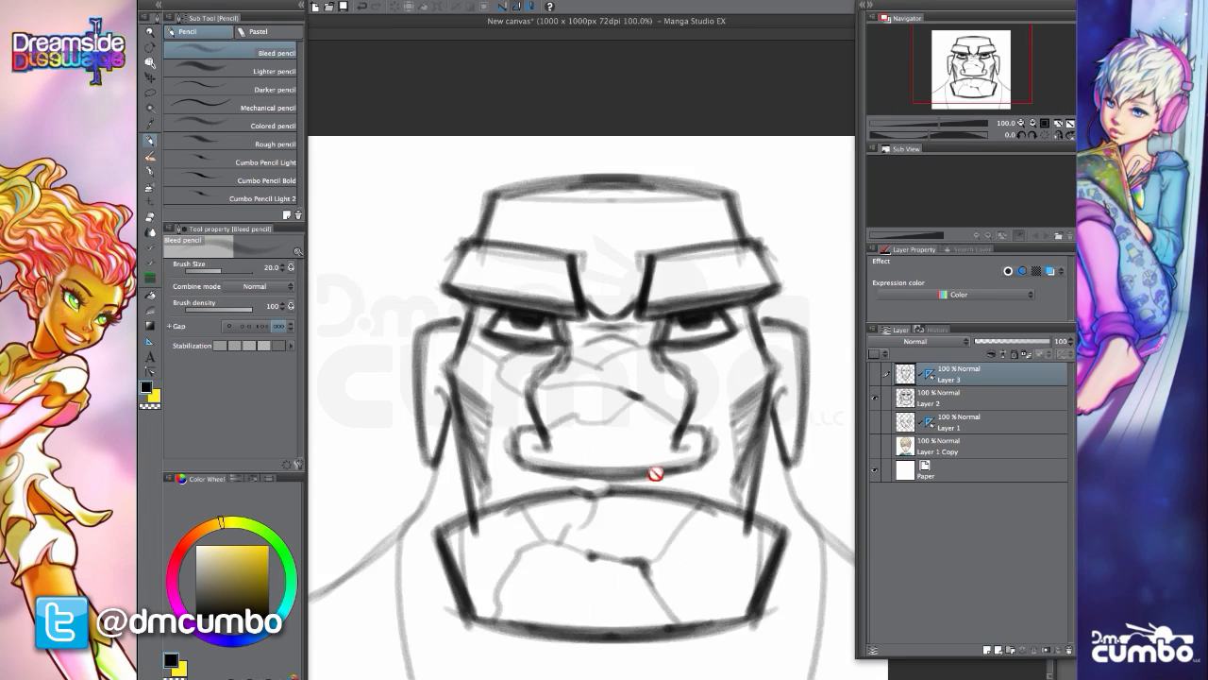
- Compare the faces on Layer 2 and Layer 1, leaving only the elf face on Layer 3 visible
{"action": "scroll", "coordinate": [755, 490], "scroll_direction": "down", "scroll_amount": 3}
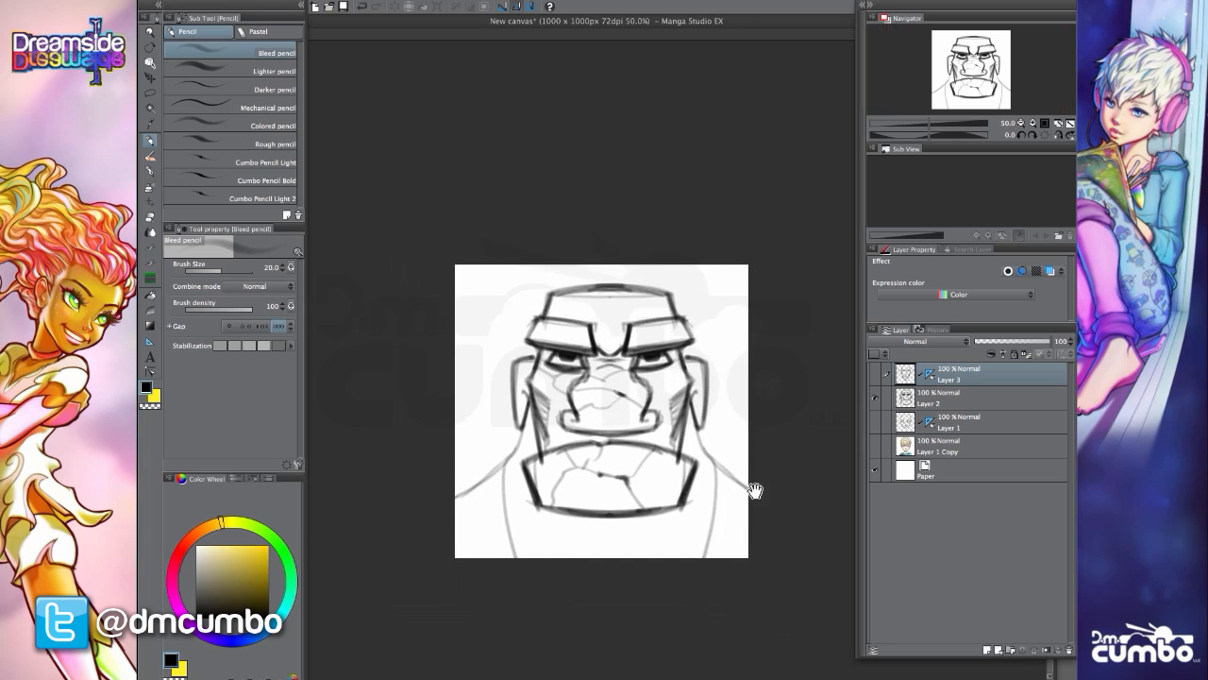
{"action": "left_click", "coordinate": [874, 397]}
{"action": "left_click", "coordinate": [876, 422]}
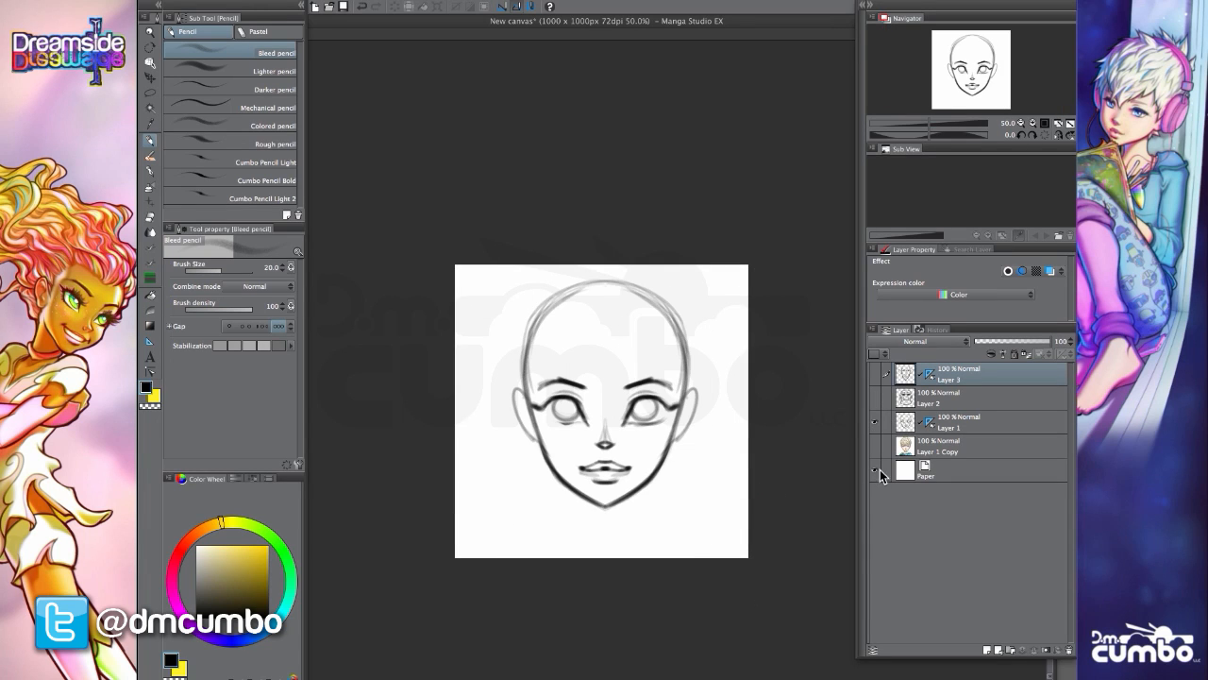
{"action": "left_click", "coordinate": [876, 422]}
{"action": "left_click", "coordinate": [874, 374]}
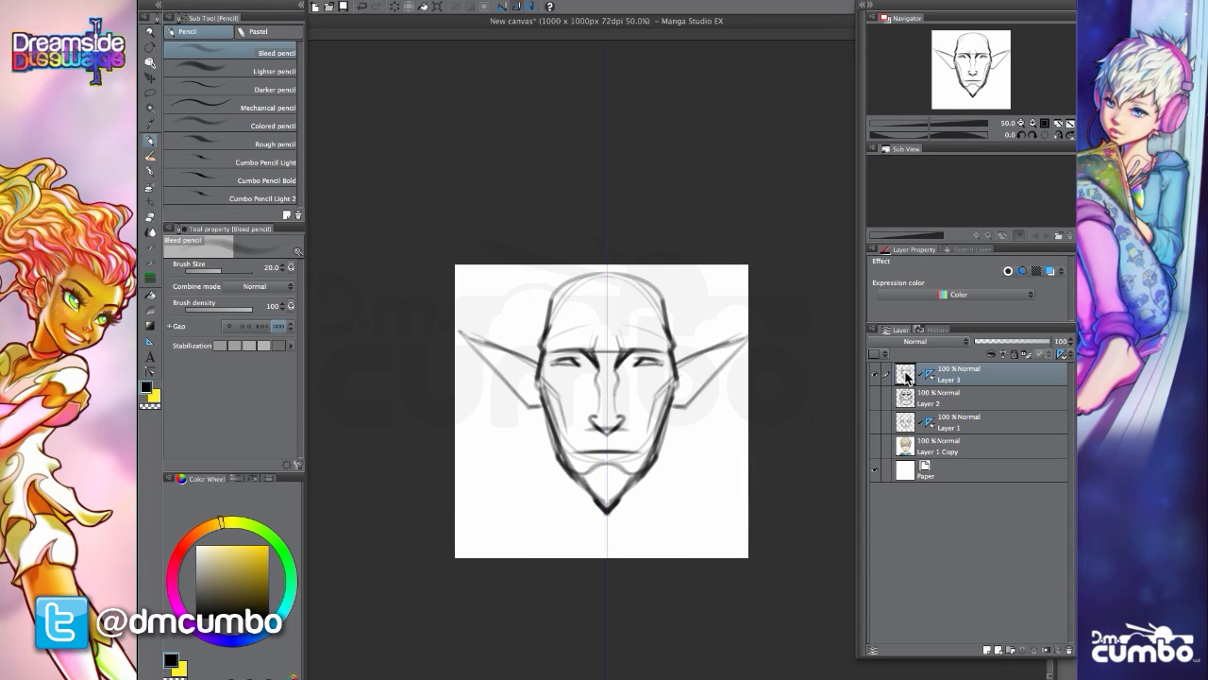
- Define the eyes and strengthen the brow shapes of the elf face
{"action": "scroll", "coordinate": [595, 387], "scroll_direction": "up", "scroll_amount": 1}
{"action": "left_click_drag", "start_coordinate": [496, 391], "coordinate": [481, 408]}
{"action": "scroll", "coordinate": [544, 379], "scroll_direction": "up", "scroll_amount": 1}
{"action": "mouse_move", "coordinate": [555, 361]}
{"action": "left_mouse_down"}
{"action": "mouse_move", "coordinate": [568, 377]}
{"action": "mouse_move", "coordinate": [472, 357]}
{"action": "mouse_move", "coordinate": [552, 356]}
{"action": "mouse_move", "coordinate": [467, 354]}
{"action": "mouse_move", "coordinate": [566, 351]}
{"action": "mouse_move", "coordinate": [476, 331]}
{"action": "mouse_move", "coordinate": [528, 314]}
{"action": "left_mouse_up"}
{"action": "scroll", "coordinate": [488, 398], "scroll_direction": "down", "scroll_amount": 1}
{"action": "scroll", "coordinate": [531, 377], "scroll_direction": "up", "scroll_amount": 1}
- Set the Bleed pencil's brush size to 30 and thicken the brows, nose tip and jaw edges
{"action": "key", "text": "bracketright"}
{"action": "key", "text": "bracketright"}
{"action": "scroll", "coordinate": [432, 376], "scroll_direction": "down", "scroll_amount": 1}
{"action": "mouse_move", "coordinate": [426, 383]}
{"action": "left_mouse_down"}
{"action": "mouse_move", "coordinate": [421, 371]}
{"action": "mouse_move", "coordinate": [488, 406]}
{"action": "mouse_move", "coordinate": [494, 470]}
{"action": "left_mouse_up"}
{"action": "mouse_move", "coordinate": [486, 404]}
{"action": "left_mouse_down"}
{"action": "mouse_move", "coordinate": [493, 471]}
{"action": "mouse_move", "coordinate": [544, 464]}
{"action": "left_mouse_up"}
{"action": "scroll", "coordinate": [477, 448], "scroll_direction": "down", "scroll_amount": 1}
{"action": "left_click_drag", "start_coordinate": [446, 468], "coordinate": [443, 459]}
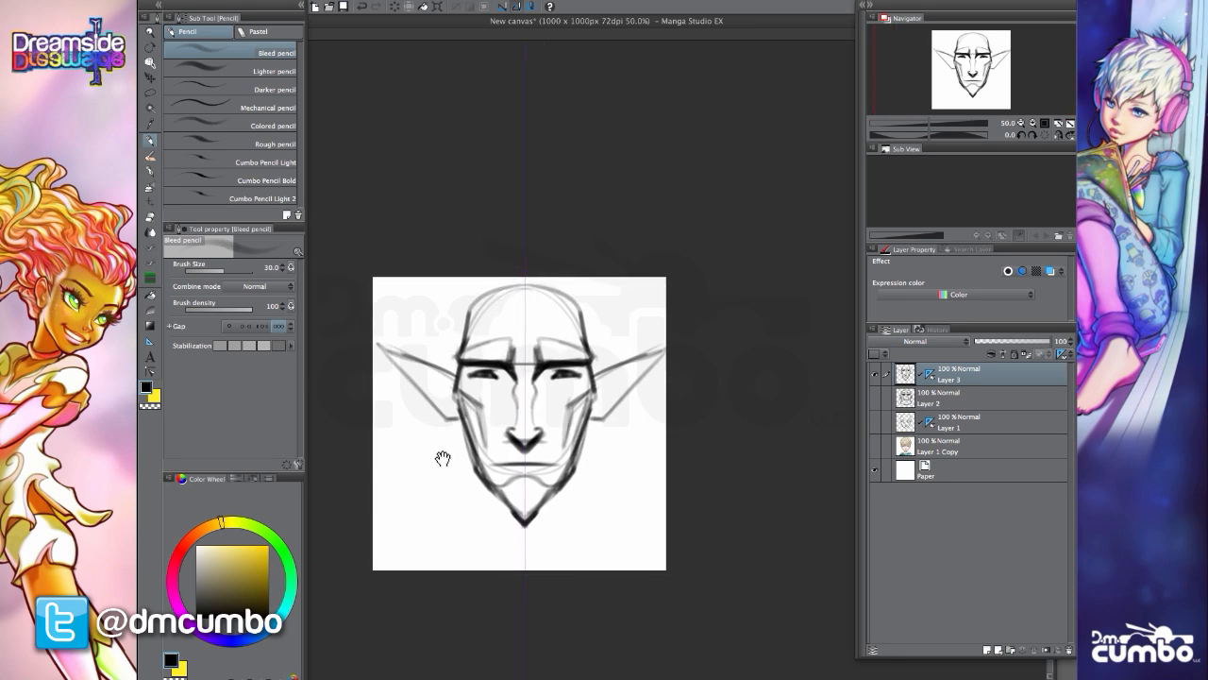
- Draw the upper lip above the mouth line and refine it at brush size 15
{"action": "scroll", "coordinate": [442, 459], "scroll_direction": "up", "scroll_amount": 1}
{"action": "mouse_move", "coordinate": [516, 452]}
{"action": "left_mouse_down"}
{"action": "mouse_move", "coordinate": [480, 464]}
{"action": "mouse_move", "coordinate": [508, 454]}
{"action": "left_mouse_up"}
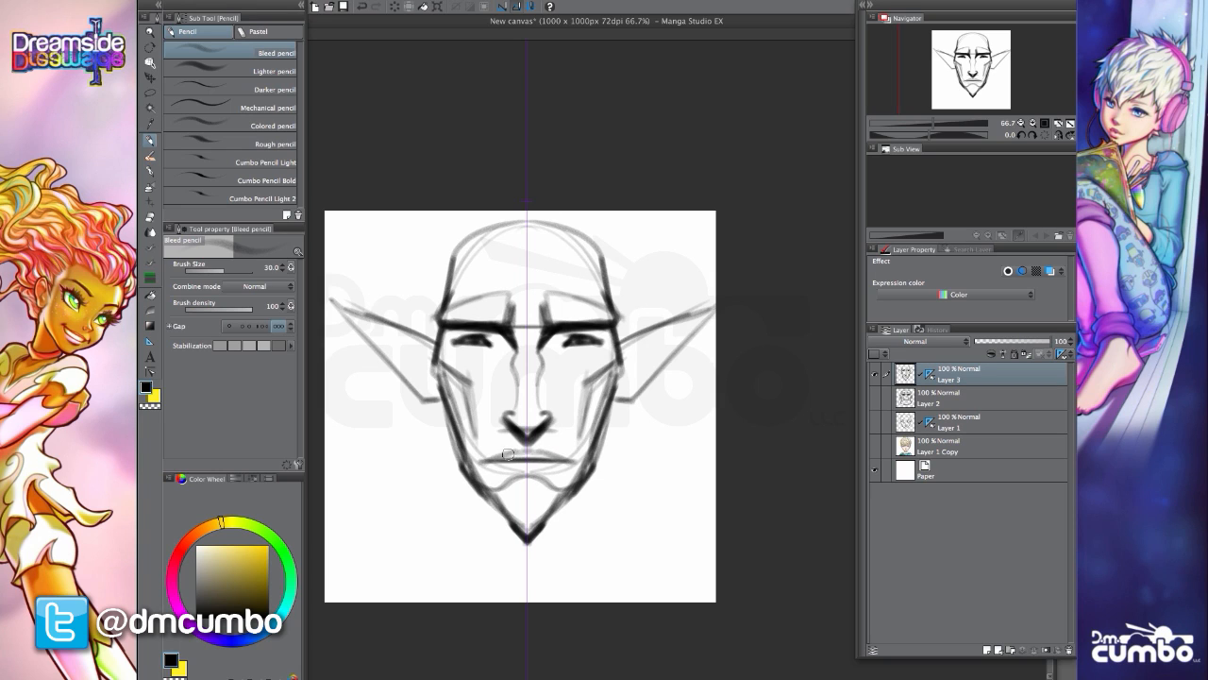
{"action": "scroll", "coordinate": [484, 458], "scroll_direction": "down", "scroll_amount": 1}
{"action": "scroll", "coordinate": [484, 457], "scroll_direction": "up", "scroll_amount": 1}
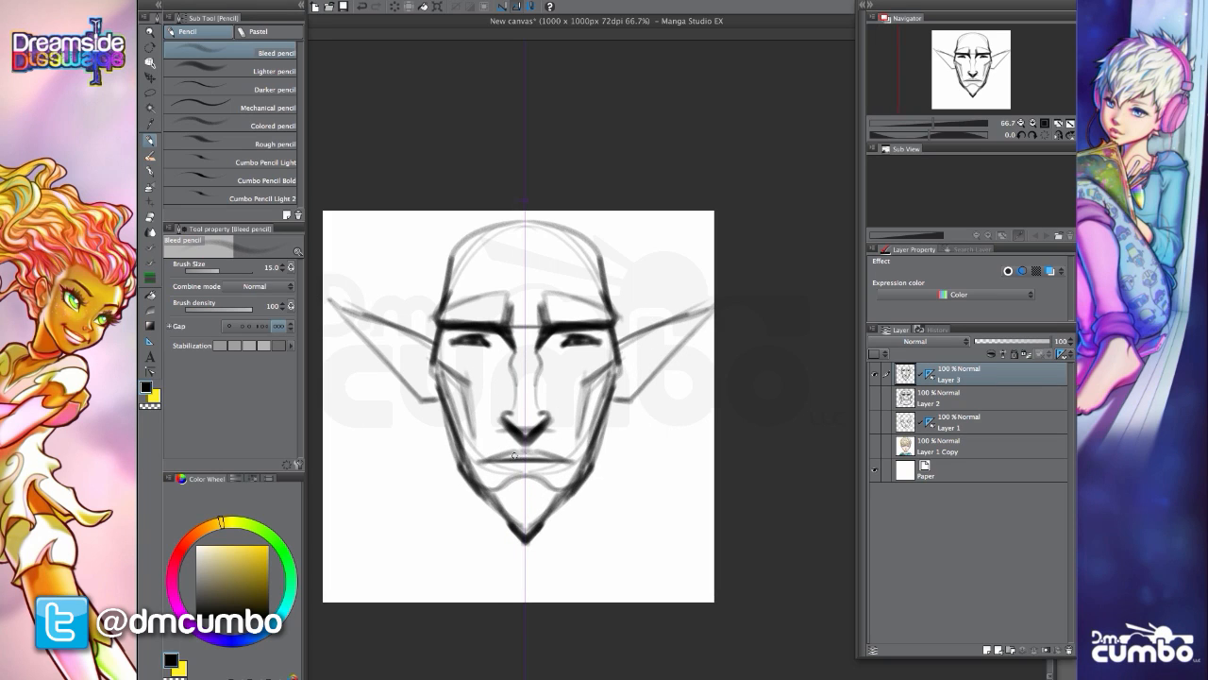
{"action": "left_click_drag", "start_coordinate": [531, 453], "coordinate": [541, 454]}
{"action": "scroll", "coordinate": [478, 462], "scroll_direction": "up", "scroll_amount": 1}
{"action": "scroll", "coordinate": [479, 463], "scroll_direction": "down", "scroll_amount": 1}
- Darken the lower jaw edges, erase the sharp chin tip and redraw the chin rounded
{"action": "mouse_move", "coordinate": [451, 387]}
{"action": "left_mouse_down"}
{"action": "mouse_move", "coordinate": [460, 461]}
{"action": "mouse_move", "coordinate": [495, 508]}
{"action": "left_mouse_up"}
{"action": "mouse_move", "coordinate": [462, 470]}
{"action": "left_mouse_down"}
{"action": "mouse_move", "coordinate": [518, 537]}
{"action": "mouse_move", "coordinate": [521, 527]}
{"action": "left_mouse_up"}
{"action": "key", "text": "e"}
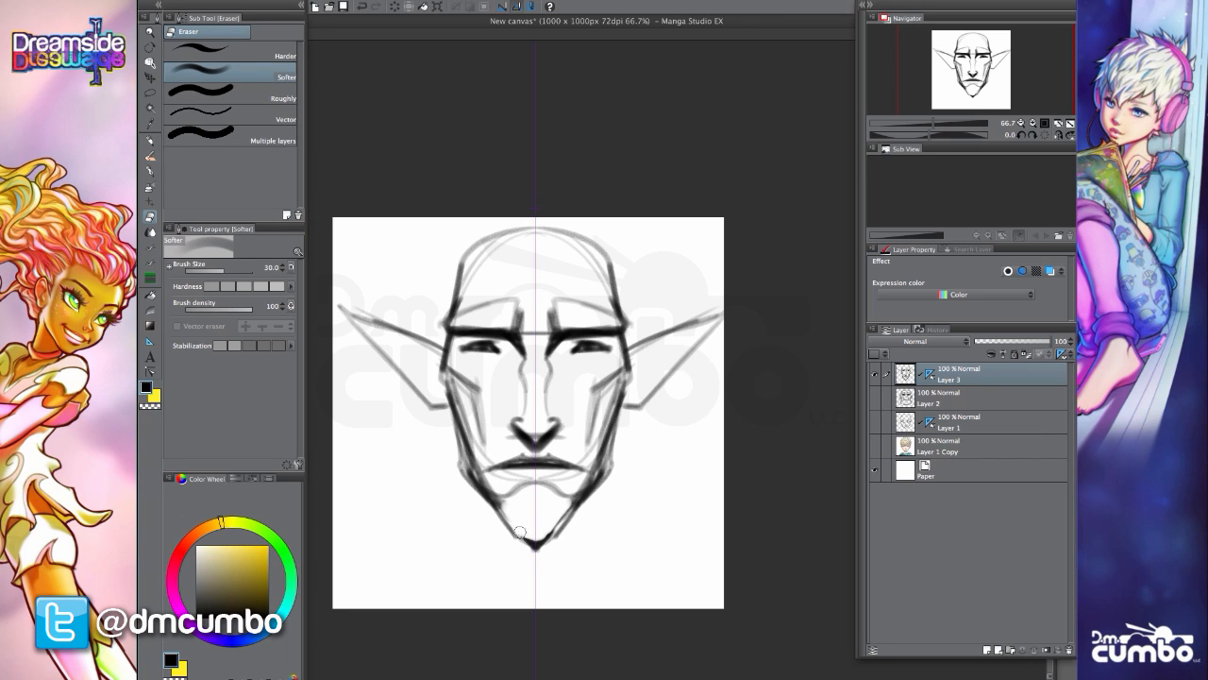
{"action": "key", "text": "p"}
{"action": "scroll", "coordinate": [478, 512], "scroll_direction": "down", "scroll_amount": 1}
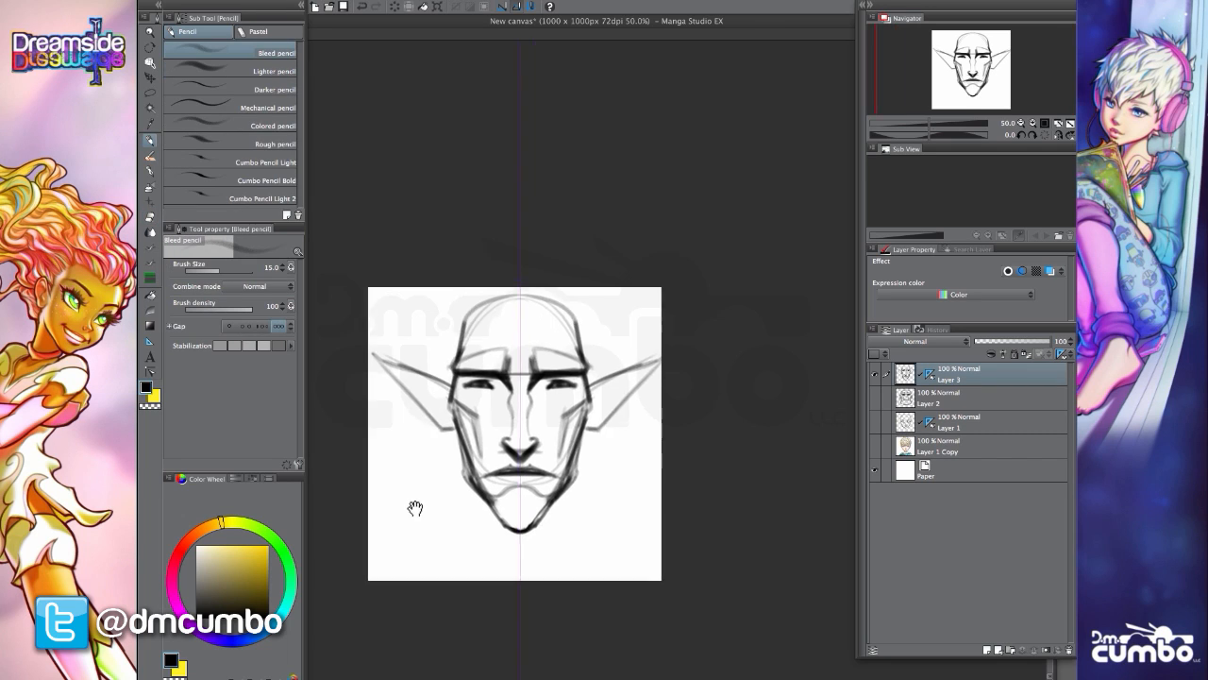
- Erase the eye interiors and redraw the lids and irises of the elf's eyes with the Bleed pencil
{"action": "scroll", "coordinate": [481, 515], "scroll_direction": "up", "scroll_amount": 1}
{"action": "left_click_drag", "start_coordinate": [460, 462], "coordinate": [502, 511]}
{"action": "left_click_drag", "start_coordinate": [457, 421], "coordinate": [461, 460]}
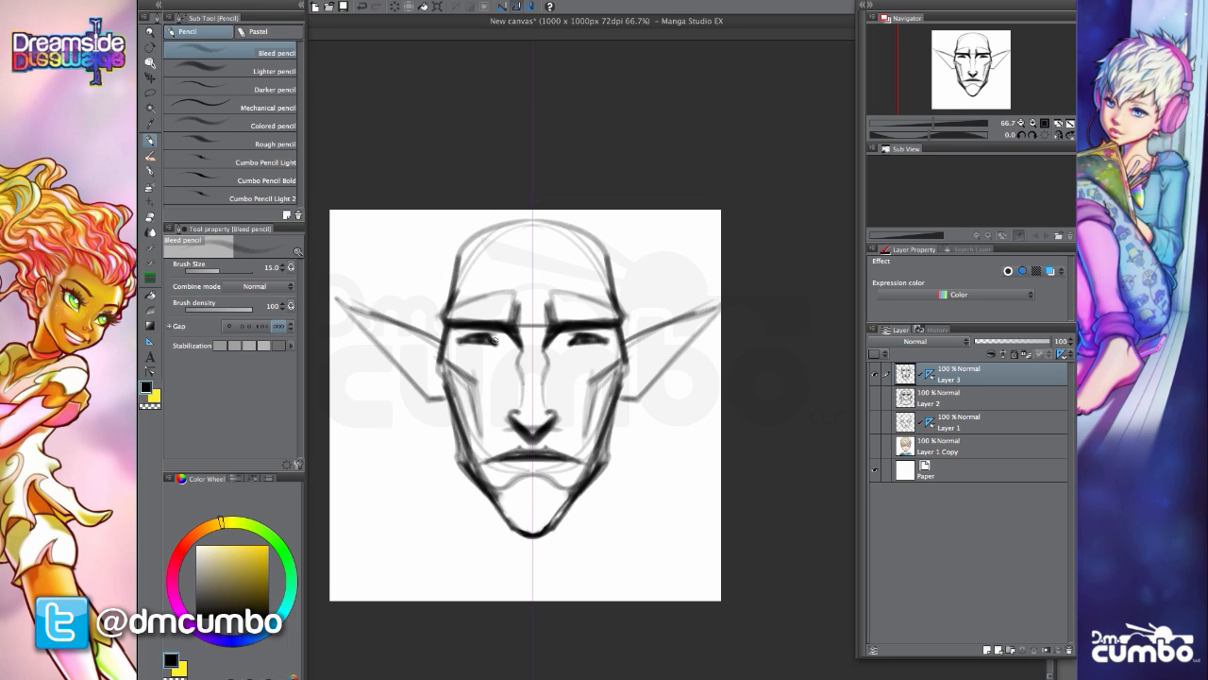
{"action": "key", "text": "e"}
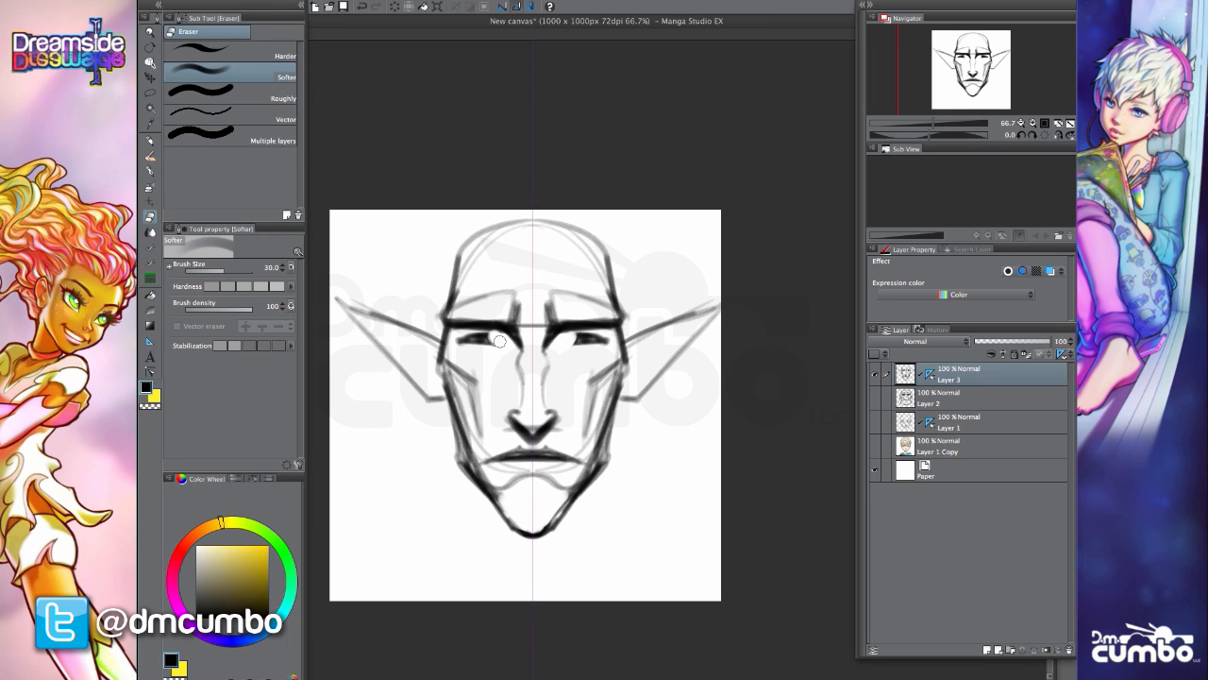
{"action": "key", "text": "p"}
{"action": "key", "text": "e"}
{"action": "key", "text": "p"}
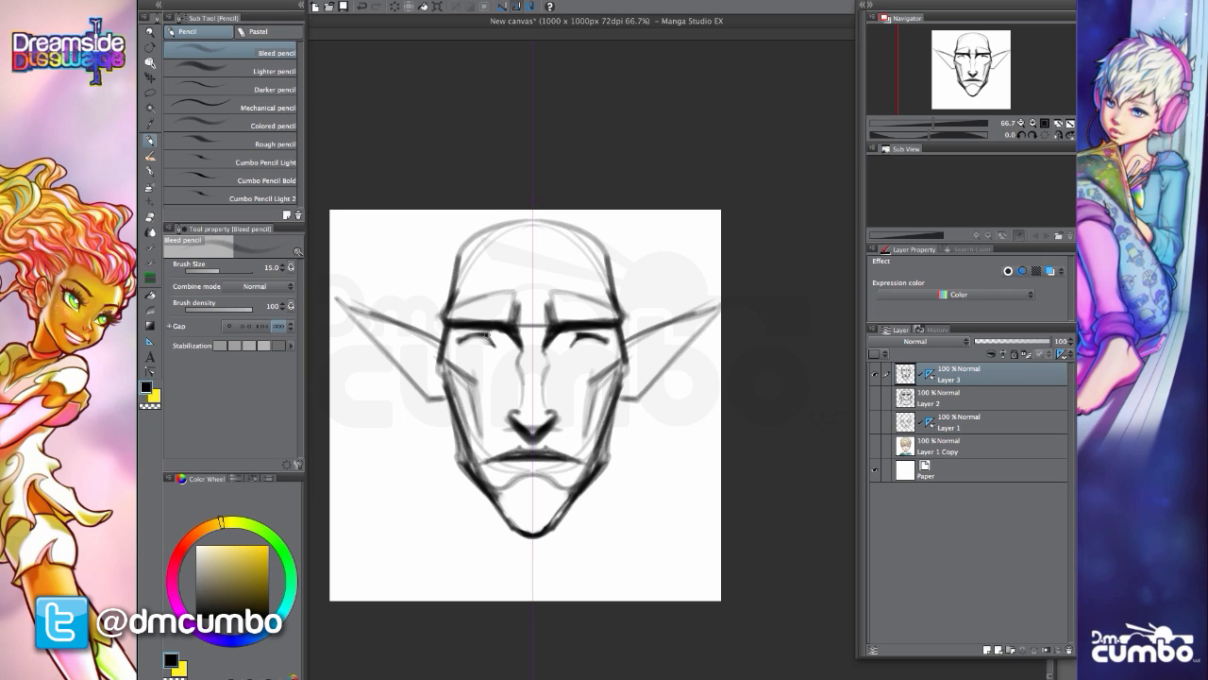
{"action": "scroll", "coordinate": [465, 357], "scroll_direction": "up", "scroll_amount": 1}
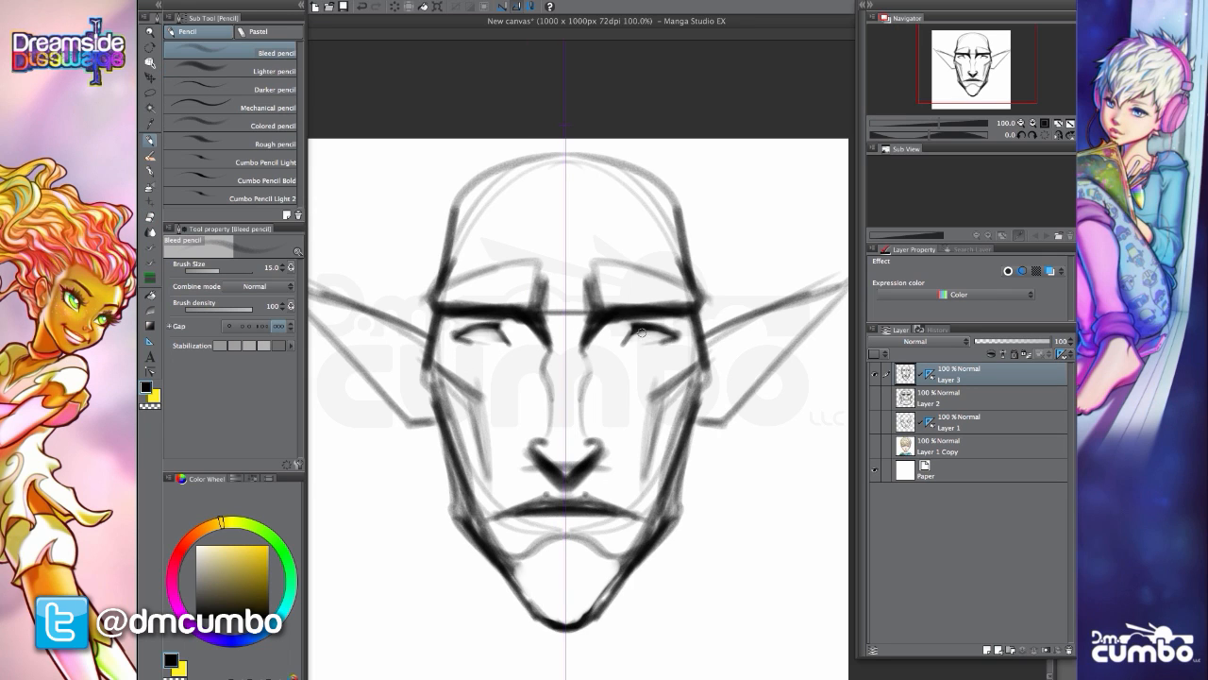
{"action": "left_click_drag", "start_coordinate": [446, 363], "coordinate": [452, 372]}
{"action": "scroll", "coordinate": [483, 350], "scroll_direction": "down", "scroll_amount": 1}
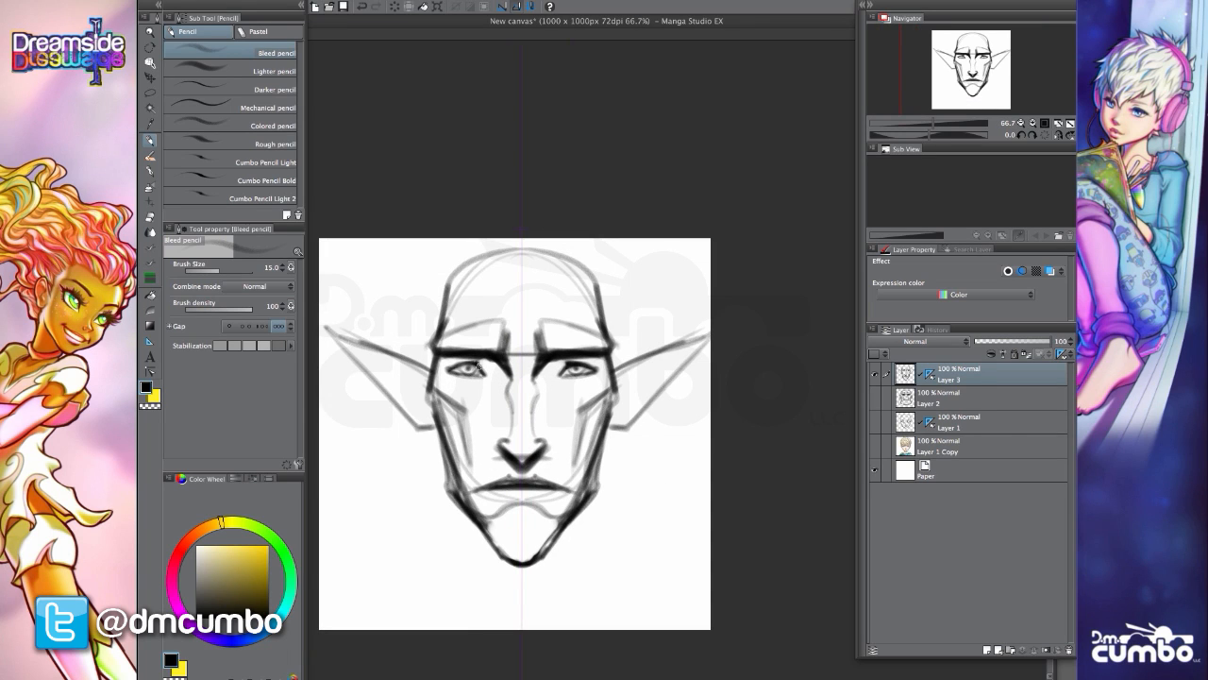
- Clean up the upper eyelids with the Softer eraser at size 15 and thicken the brows with the Bleed pencil
{"action": "key", "text": "e"}
{"action": "mouse_move", "coordinate": [475, 358]}
{"action": "left_mouse_down"}
{"action": "mouse_move", "coordinate": [486, 366]}
{"action": "mouse_move", "coordinate": [456, 359]}
{"action": "left_mouse_up"}
{"action": "key", "text": "p"}
{"action": "scroll", "coordinate": [494, 386], "scroll_direction": "up", "scroll_amount": 1}
{"action": "key", "text": "e"}
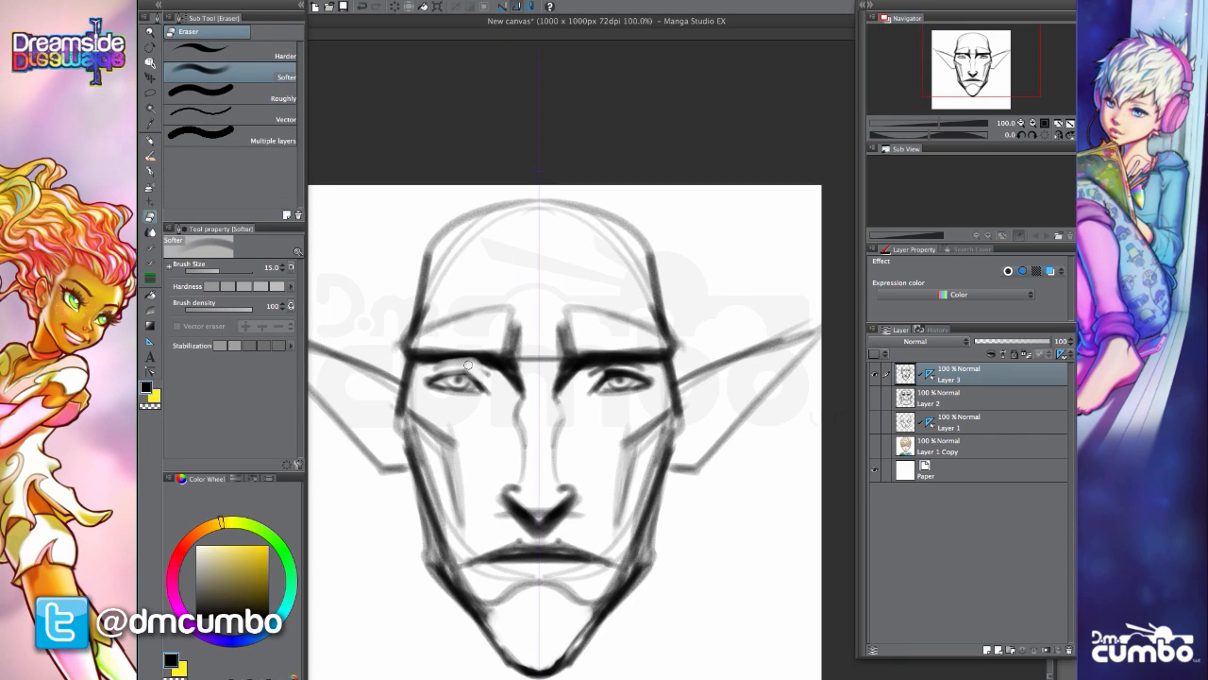
{"action": "key", "text": "p"}
{"action": "mouse_move", "coordinate": [468, 364]}
{"action": "left_mouse_down"}
{"action": "mouse_move", "coordinate": [446, 370]}
{"action": "mouse_move", "coordinate": [491, 378]}
{"action": "mouse_move", "coordinate": [406, 347]}
{"action": "left_mouse_up"}
{"action": "left_click_drag", "start_coordinate": [493, 351], "coordinate": [413, 345]}
{"action": "left_click_drag", "start_coordinate": [500, 349], "coordinate": [419, 343]}
{"action": "left_click_drag", "start_coordinate": [508, 357], "coordinate": [442, 349]}
- Draw the inner folds of the pointed ears and reinforce the lines along the sides of the head
{"action": "scroll", "coordinate": [397, 338], "scroll_direction": "down", "scroll_amount": 1}
{"action": "mouse_move", "coordinate": [373, 371]}
{"action": "left_mouse_down"}
{"action": "mouse_move", "coordinate": [406, 352]}
{"action": "mouse_move", "coordinate": [346, 317]}
{"action": "mouse_move", "coordinate": [422, 365]}
{"action": "left_mouse_up"}
{"action": "left_click_drag", "start_coordinate": [425, 361], "coordinate": [417, 384]}
{"action": "scroll", "coordinate": [394, 401], "scroll_direction": "down", "scroll_amount": 1}
{"action": "left_click_drag", "start_coordinate": [394, 436], "coordinate": [425, 470]}
{"action": "scroll", "coordinate": [431, 370], "scroll_direction": "up", "scroll_amount": 1}
{"action": "mouse_move", "coordinate": [465, 393]}
{"action": "left_mouse_down"}
{"action": "mouse_move", "coordinate": [478, 318]}
{"action": "mouse_move", "coordinate": [510, 290]}
{"action": "left_mouse_up"}
{"action": "left_click_drag", "start_coordinate": [452, 342], "coordinate": [487, 296]}
{"action": "mouse_move", "coordinate": [510, 440]}
{"action": "left_mouse_down"}
{"action": "mouse_move", "coordinate": [519, 400]}
{"action": "mouse_move", "coordinate": [530, 455]}
{"action": "mouse_move", "coordinate": [511, 398]}
{"action": "left_mouse_up"}
- Set the Softer eraser to size 30 and thin the cheek hollow lines and inner jaw edges
{"action": "key", "text": "e"}
{"action": "key", "text": "bracketright"}
{"action": "key", "text": "bracketright"}
{"action": "key", "text": "bracketright"}
{"action": "key", "text": "bracketright"}
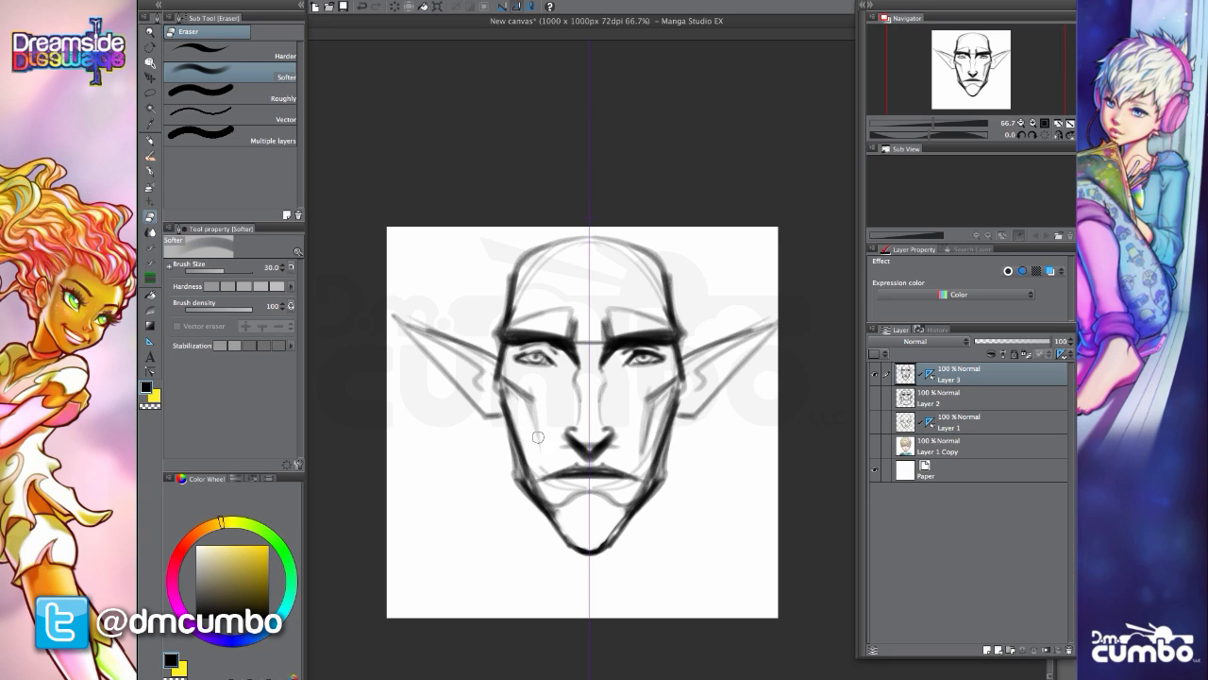
{"action": "mouse_move", "coordinate": [663, 406]}
{"action": "left_mouse_down"}
{"action": "mouse_move", "coordinate": [646, 459]}
{"action": "mouse_move", "coordinate": [659, 398]}
{"action": "left_mouse_up"}
{"action": "mouse_move", "coordinate": [669, 400]}
{"action": "left_mouse_down"}
{"action": "mouse_move", "coordinate": [647, 454]}
{"action": "mouse_move", "coordinate": [672, 442]}
{"action": "mouse_move", "coordinate": [638, 489]}
{"action": "left_mouse_up"}
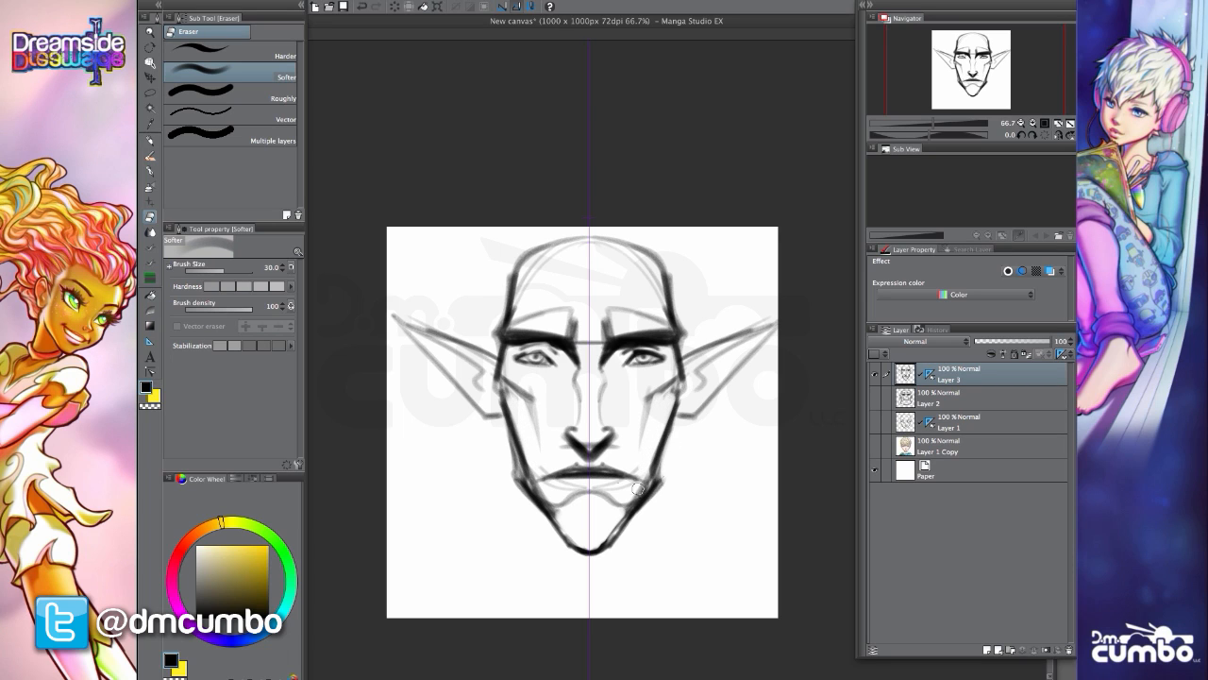
{"action": "left_click_drag", "start_coordinate": [508, 458], "coordinate": [505, 471]}
- Draw the flared neck sides, neck tendons and sloping shoulders below the jaw with the Bleed pencil at size 25
{"action": "key", "text": "p"}
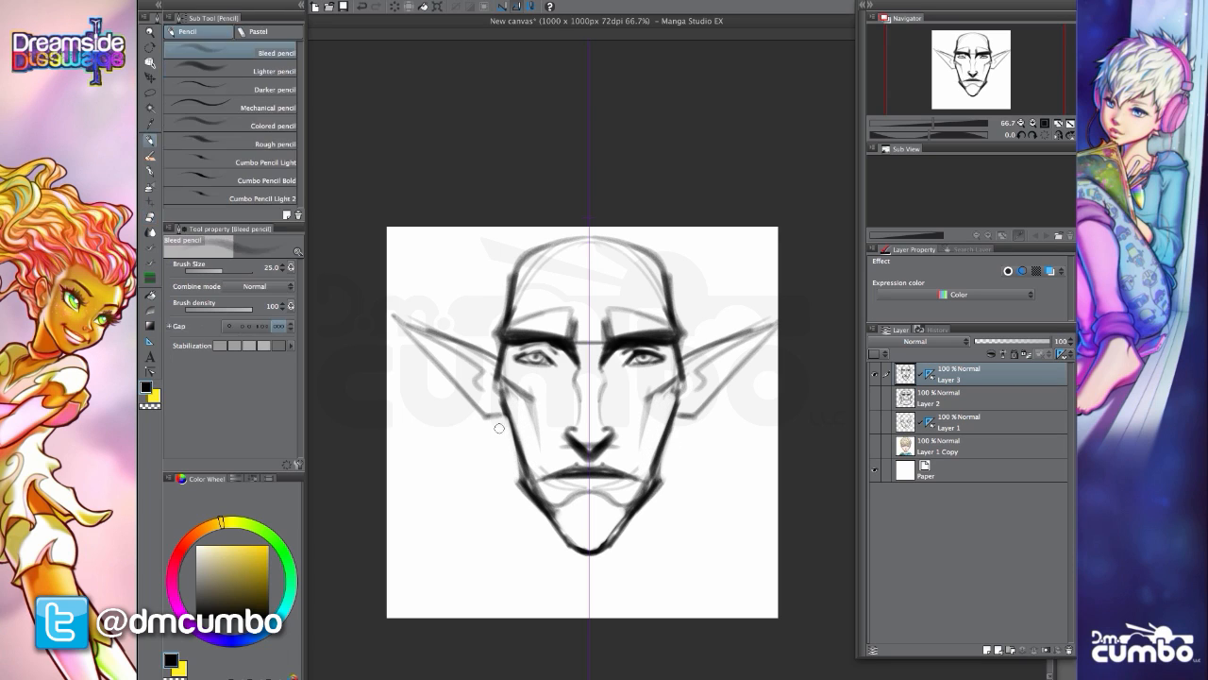
{"action": "left_click_drag", "start_coordinate": [505, 421], "coordinate": [518, 481]}
{"action": "mouse_move", "coordinate": [503, 478]}
{"action": "left_mouse_down"}
{"action": "mouse_move", "coordinate": [488, 412]}
{"action": "mouse_move", "coordinate": [520, 507]}
{"action": "mouse_move", "coordinate": [515, 542]}
{"action": "left_mouse_up"}
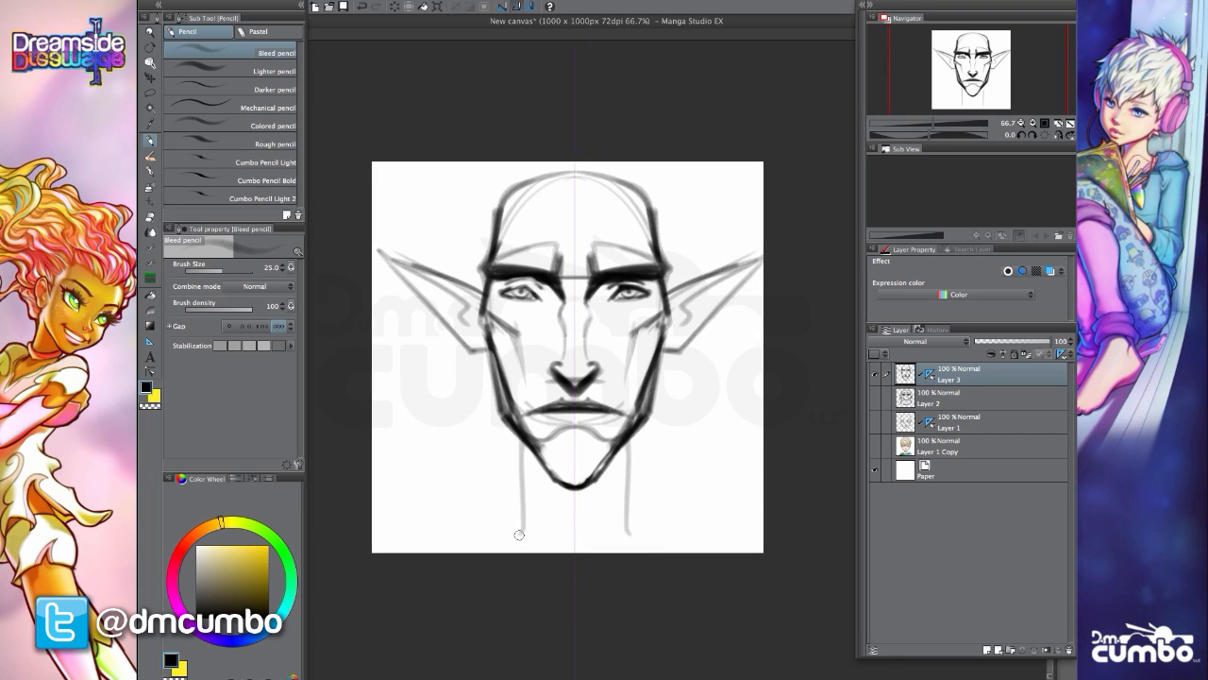
{"action": "key", "text": "ctrl+z"}
{"action": "mouse_move", "coordinate": [515, 438]}
{"action": "left_mouse_down"}
{"action": "mouse_move", "coordinate": [492, 569]}
{"action": "mouse_move", "coordinate": [481, 537]}
{"action": "left_mouse_up"}
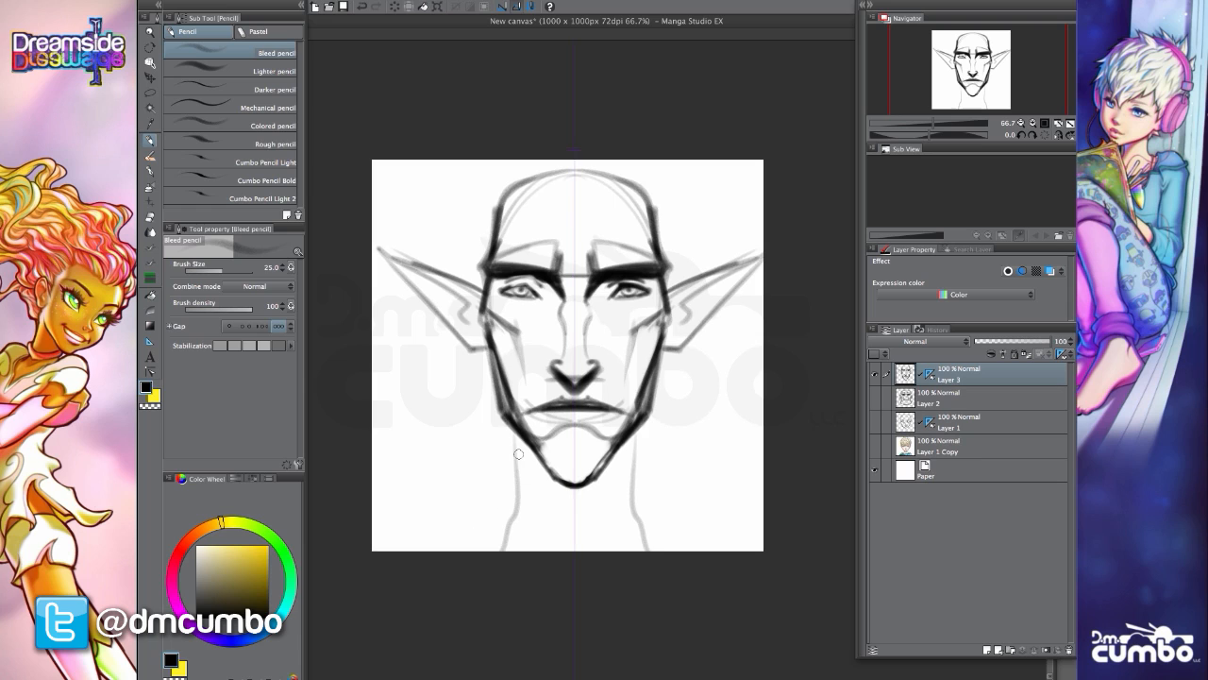
{"action": "left_click_drag", "start_coordinate": [519, 454], "coordinate": [566, 553]}
{"action": "left_click_drag", "start_coordinate": [522, 481], "coordinate": [557, 551]}
{"action": "mouse_move", "coordinate": [508, 432]}
{"action": "left_mouse_down"}
{"action": "mouse_move", "coordinate": [505, 521]}
{"action": "mouse_move", "coordinate": [467, 550]}
{"action": "mouse_move", "coordinate": [363, 554]}
{"action": "mouse_move", "coordinate": [461, 522]}
{"action": "mouse_move", "coordinate": [515, 484]}
{"action": "left_mouse_up"}
{"action": "left_click_drag", "start_coordinate": [412, 379], "coordinate": [396, 343]}
{"action": "scroll", "coordinate": [390, 400], "scroll_direction": "down", "scroll_amount": 1}
{"action": "scroll", "coordinate": [412, 350], "scroll_direction": "up", "scroll_amount": 1}
{"action": "left_click_drag", "start_coordinate": [442, 213], "coordinate": [460, 300]}
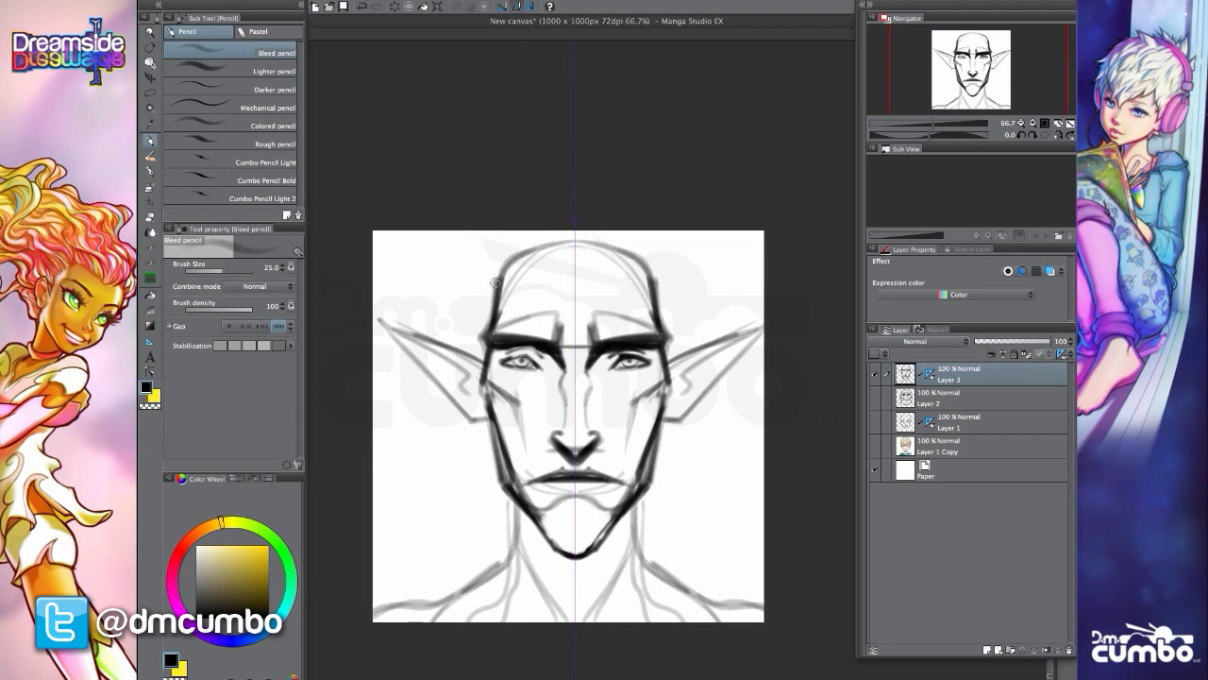
- Delete the symmetrical ruler from the elf face layer and add a new raster layer above it
{"action": "left_click", "coordinate": [331, 1]}
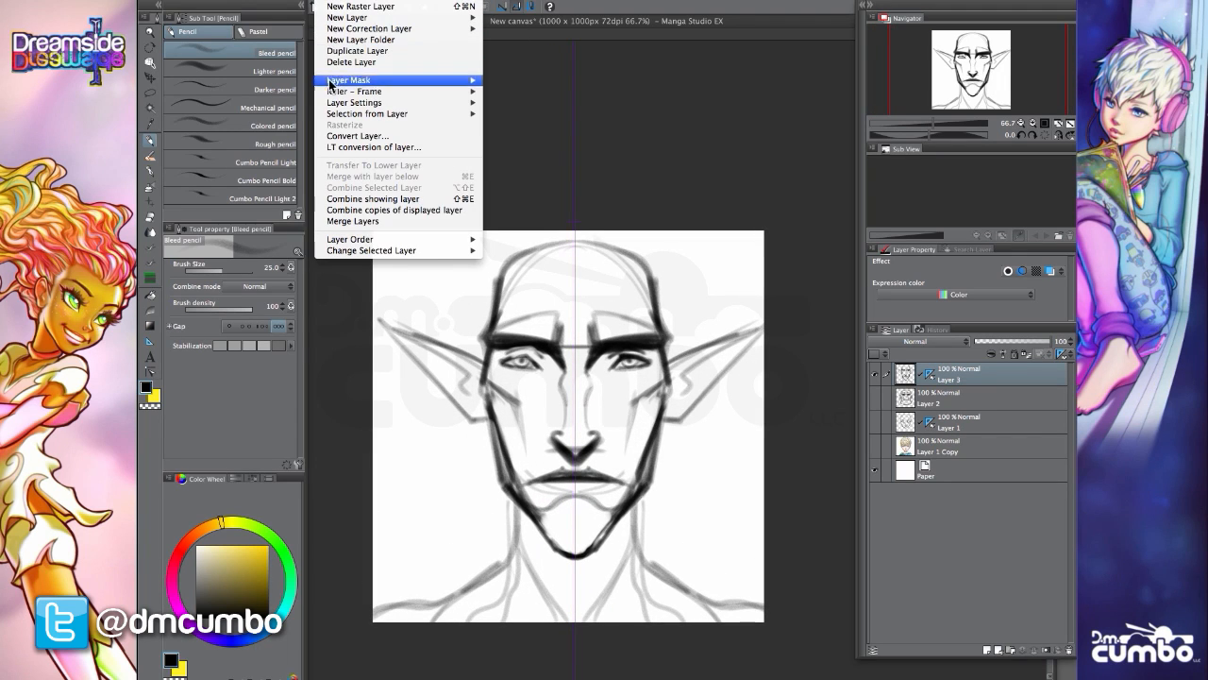
{"action": "mouse_move", "coordinate": [330, 94]}
{"action": "left_click", "coordinate": [516, 104]}
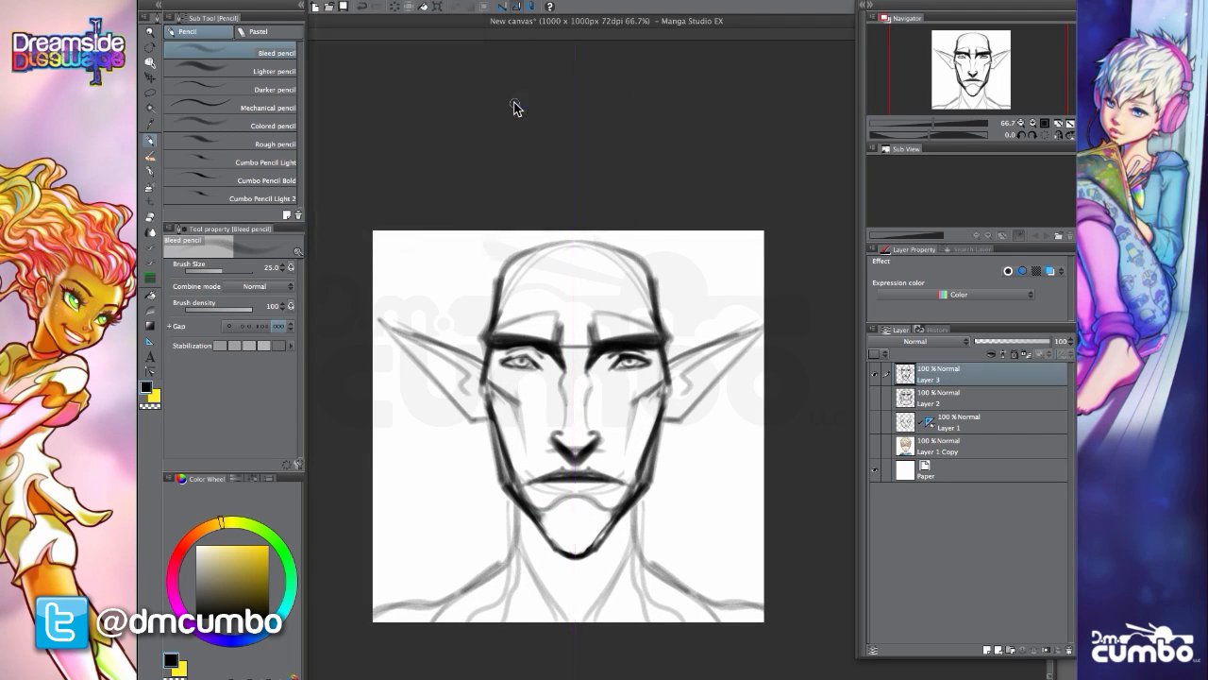
{"action": "left_click_drag", "start_coordinate": [738, 488], "coordinate": [747, 469]}
{"action": "key", "text": "super+minus"}
{"action": "left_click_drag", "start_coordinate": [562, 462], "coordinate": [604, 503]}
{"action": "left_click", "coordinate": [986, 649]}
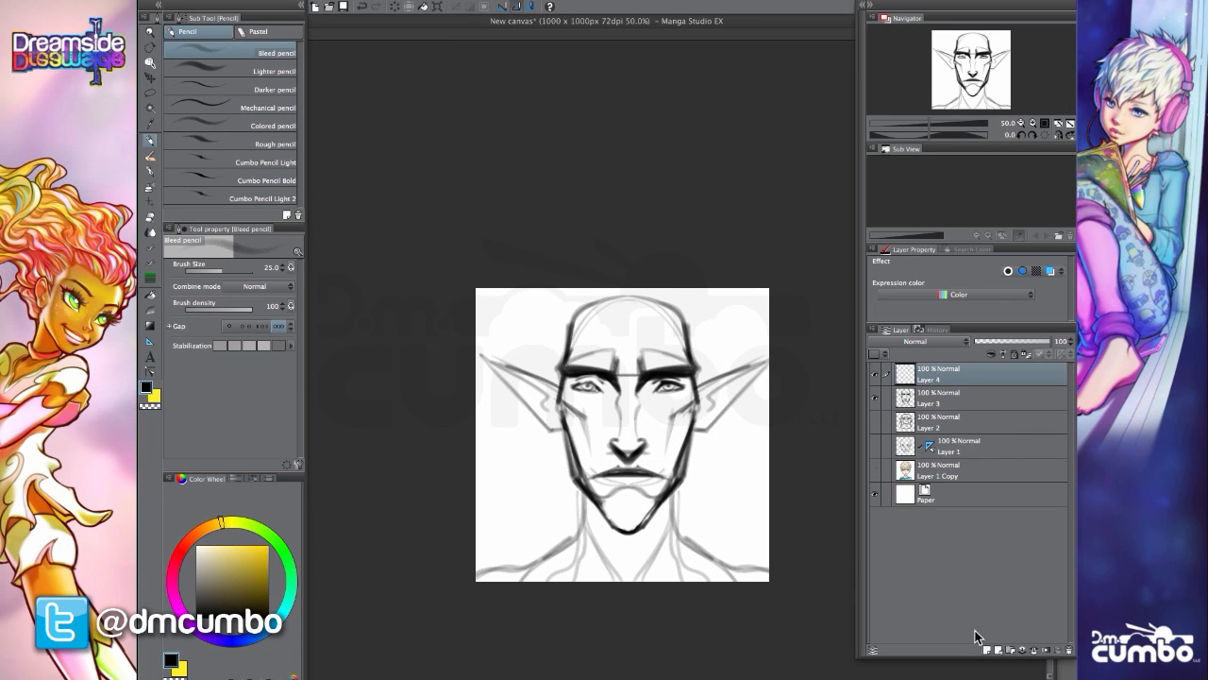
{"action": "left_click_drag", "start_coordinate": [481, 398], "coordinate": [465, 406]}
{"action": "scroll", "coordinate": [571, 356], "scroll_direction": "up", "scroll_amount": 1}
{"action": "left_click_drag", "start_coordinate": [486, 355], "coordinate": [472, 329]}
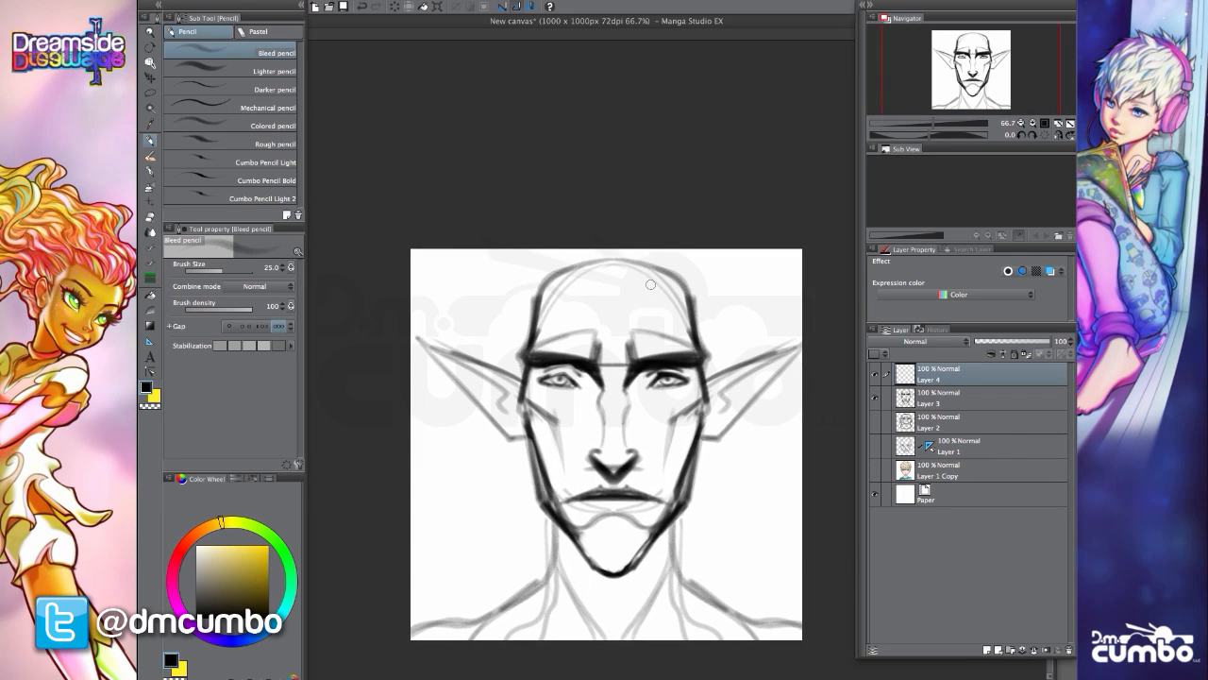
- Sketch a fringe parted off-centre, with strands sweeping from the crown to both sides of the forehead
{"action": "left_click_drag", "start_coordinate": [652, 275], "coordinate": [699, 421]}
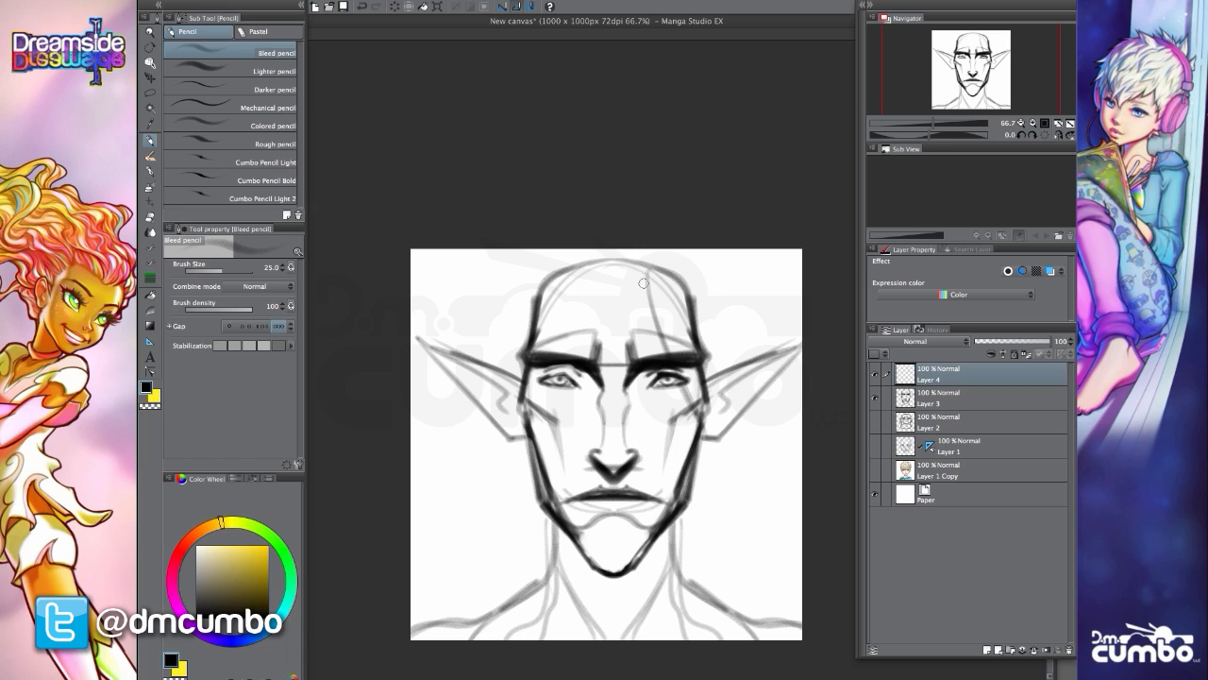
{"action": "left_click_drag", "start_coordinate": [649, 270], "coordinate": [564, 414]}
{"action": "key", "text": "super+z"}
{"action": "mouse_move", "coordinate": [650, 258]}
{"action": "left_mouse_down"}
{"action": "mouse_move", "coordinate": [516, 355]}
{"action": "mouse_move", "coordinate": [515, 373]}
{"action": "left_mouse_up"}
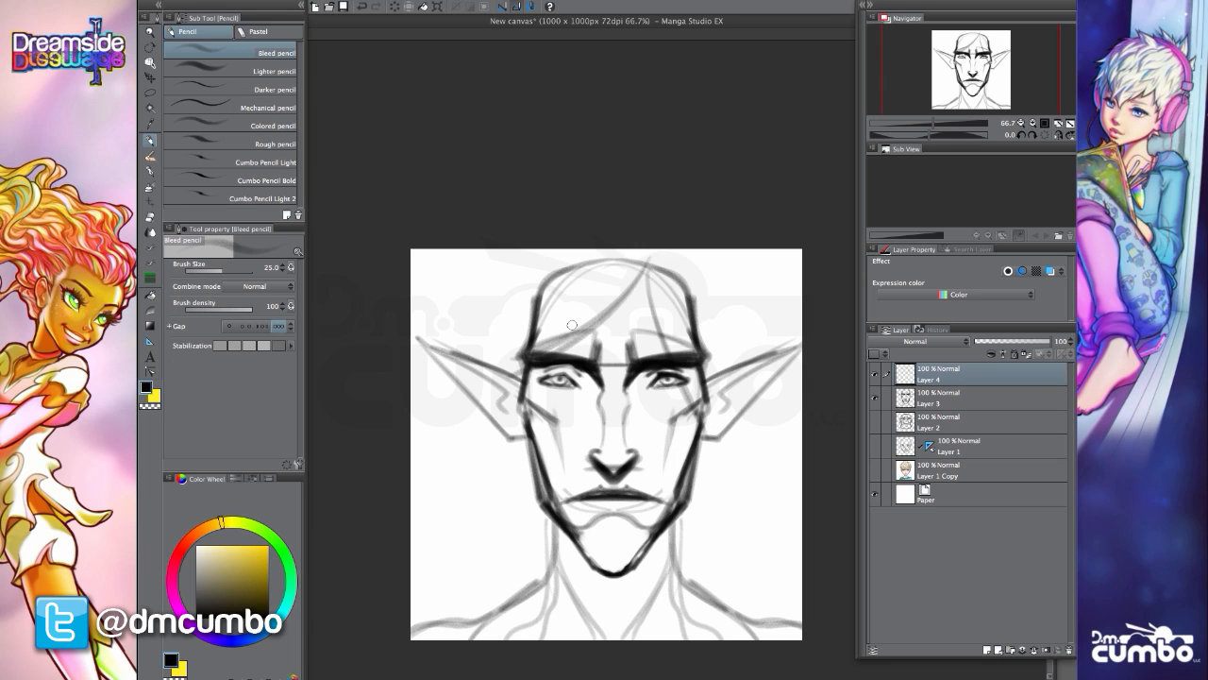
{"action": "left_click_drag", "start_coordinate": [637, 284], "coordinate": [521, 376]}
- Sketch long strands flowing from behind the ear to the shoulder and the hair volume on the face's left side
{"action": "mouse_move", "coordinate": [502, 461]}
{"action": "left_mouse_down"}
{"action": "mouse_move", "coordinate": [522, 430]}
{"action": "mouse_move", "coordinate": [491, 500]}
{"action": "left_mouse_up"}
{"action": "left_click_drag", "start_coordinate": [540, 416], "coordinate": [480, 580]}
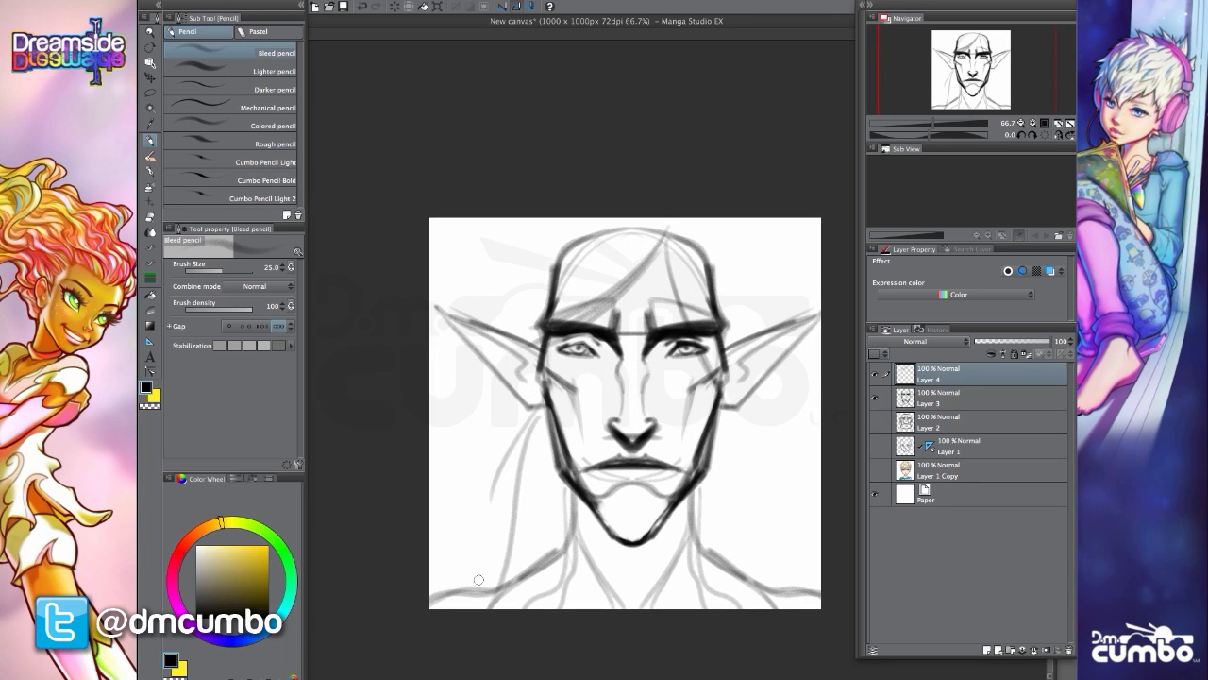
{"action": "mouse_move", "coordinate": [502, 414]}
{"action": "left_mouse_down"}
{"action": "mouse_move", "coordinate": [519, 385]}
{"action": "mouse_move", "coordinate": [478, 496]}
{"action": "mouse_move", "coordinate": [448, 519]}
{"action": "left_mouse_up"}
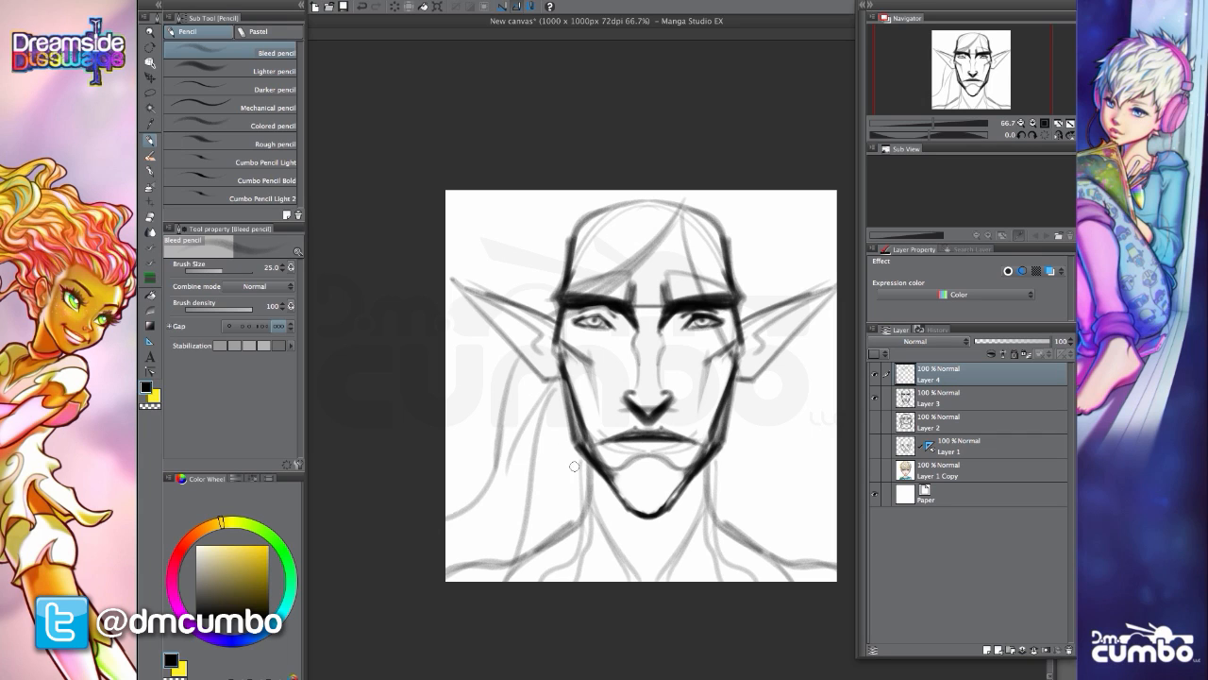
{"action": "mouse_move", "coordinate": [533, 291]}
{"action": "left_mouse_down"}
{"action": "mouse_move", "coordinate": [511, 343]}
{"action": "mouse_move", "coordinate": [512, 325]}
{"action": "mouse_move", "coordinate": [591, 262]}
{"action": "mouse_move", "coordinate": [485, 295]}
{"action": "mouse_move", "coordinate": [514, 347]}
{"action": "left_mouse_up"}
{"action": "left_click_drag", "start_coordinate": [511, 275], "coordinate": [475, 261]}
- Sketch the hair volume and long loose strands falling down the right side of the face
{"action": "mouse_move", "coordinate": [632, 235]}
{"action": "left_mouse_down"}
{"action": "mouse_move", "coordinate": [679, 238]}
{"action": "mouse_move", "coordinate": [702, 348]}
{"action": "mouse_move", "coordinate": [716, 309]}
{"action": "mouse_move", "coordinate": [700, 475]}
{"action": "left_mouse_up"}
{"action": "left_click_drag", "start_coordinate": [673, 366], "coordinate": [712, 496]}
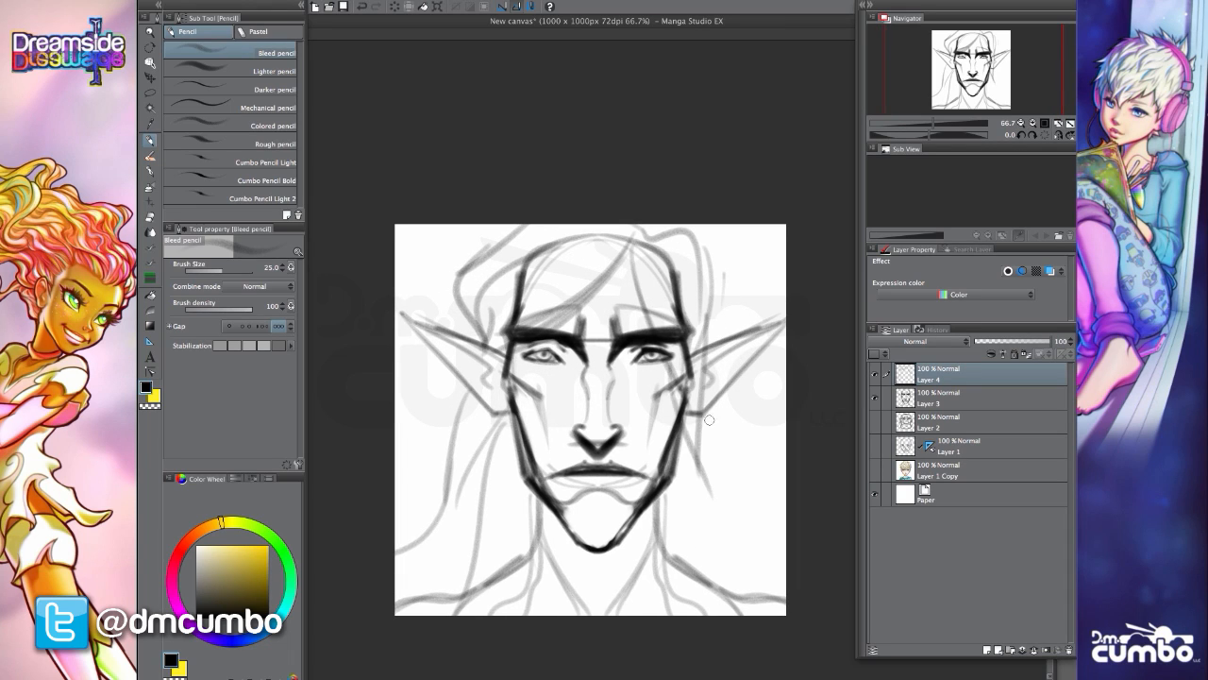
{"action": "left_click_drag", "start_coordinate": [680, 417], "coordinate": [718, 523]}
{"action": "key", "text": "super+minus"}
{"action": "left_click_drag", "start_coordinate": [453, 475], "coordinate": [440, 460]}
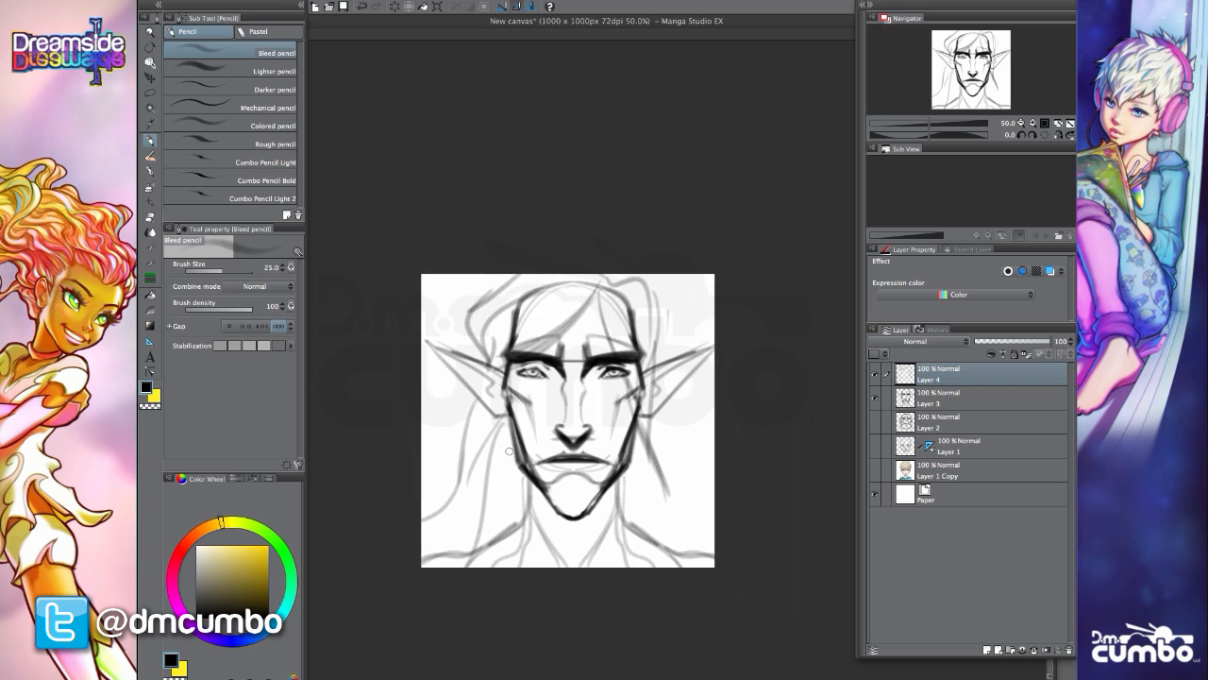
{"action": "mouse_move", "coordinate": [516, 458]}
{"action": "left_mouse_down"}
{"action": "mouse_move", "coordinate": [490, 502]}
{"action": "mouse_move", "coordinate": [494, 455]}
{"action": "left_mouse_up"}
{"action": "left_click_drag", "start_coordinate": [518, 414], "coordinate": [518, 433]}
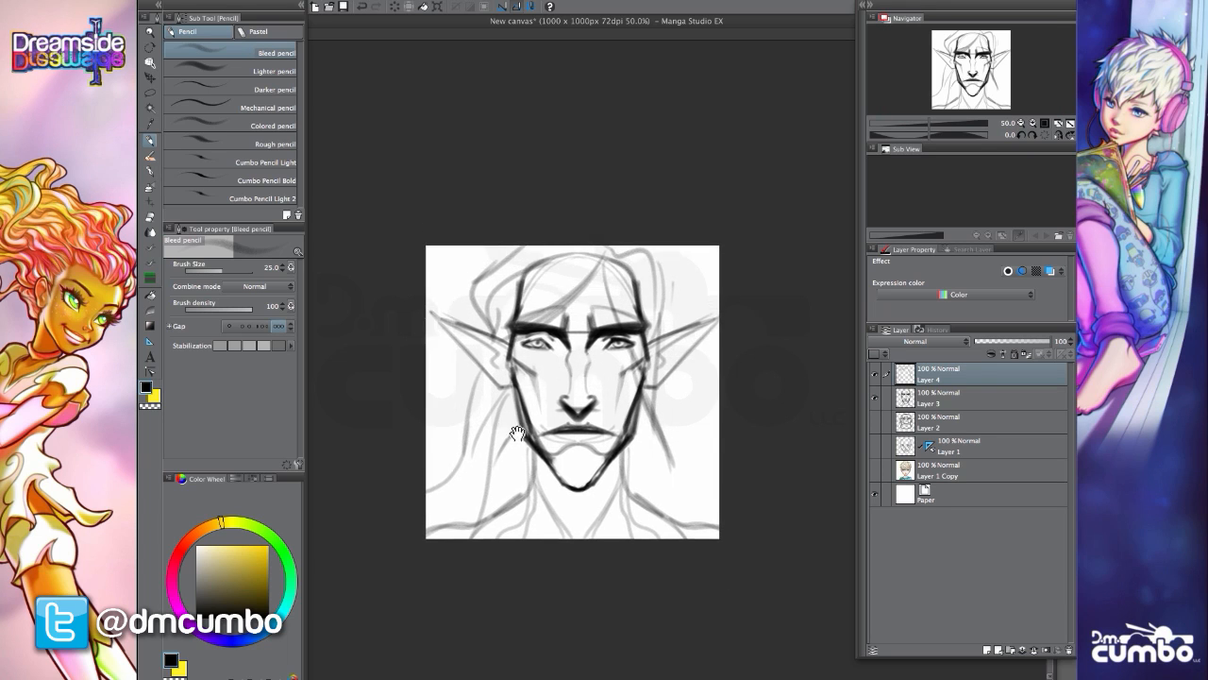
{"action": "mouse_move", "coordinate": [586, 276]}
{"action": "left_mouse_down"}
{"action": "mouse_move", "coordinate": [522, 323]}
{"action": "mouse_move", "coordinate": [475, 328]}
{"action": "mouse_move", "coordinate": [500, 245]}
{"action": "left_mouse_up"}
- On the face layer, erase the skull, brow and ear lines covered by the hair with the Softer eraser at size 50
{"action": "left_click", "coordinate": [898, 396]}
{"action": "scroll", "coordinate": [621, 316], "scroll_direction": "up", "scroll_amount": 1}
{"action": "key", "text": "e"}
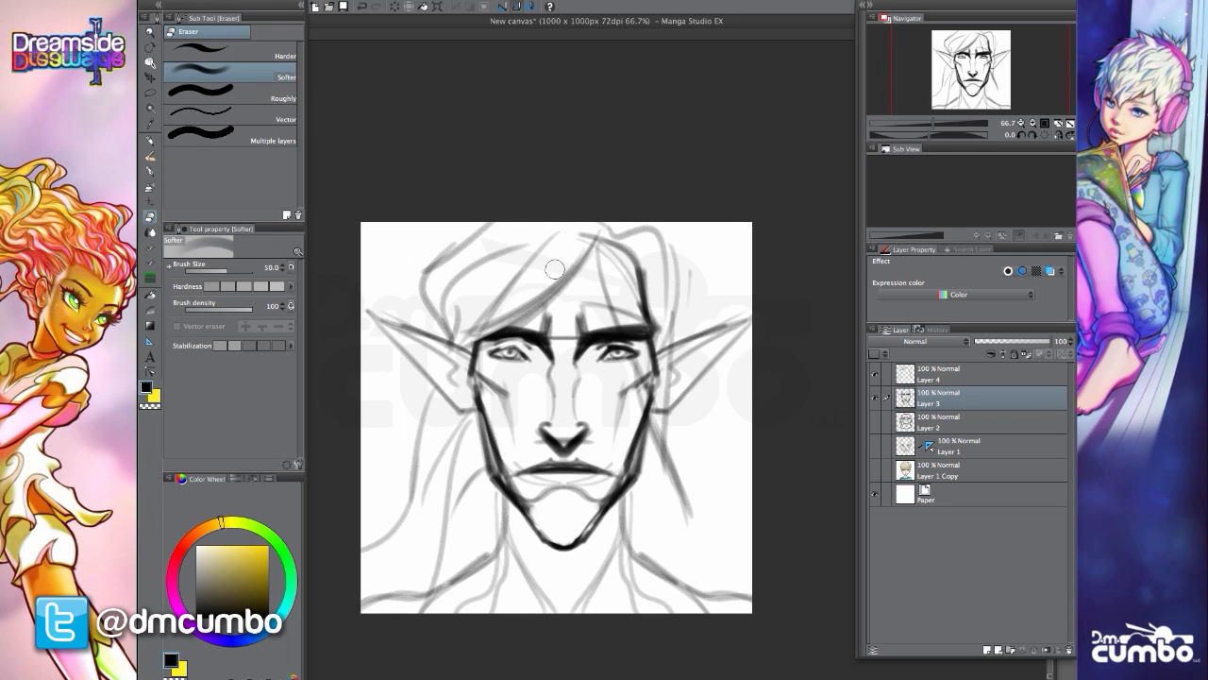
{"action": "mouse_move", "coordinate": [628, 283]}
{"action": "left_mouse_down"}
{"action": "mouse_move", "coordinate": [646, 354]}
{"action": "mouse_move", "coordinate": [658, 320]}
{"action": "mouse_move", "coordinate": [655, 373]}
{"action": "left_mouse_up"}
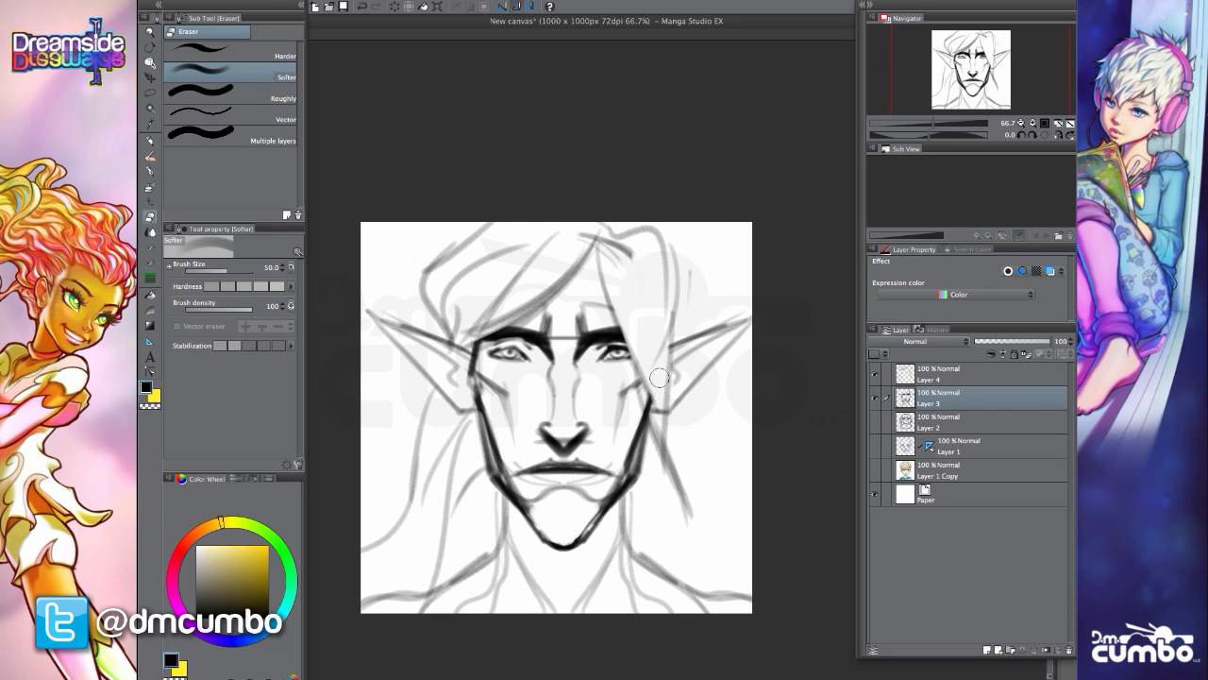
{"action": "mouse_move", "coordinate": [463, 338]}
{"action": "left_mouse_down"}
{"action": "mouse_move", "coordinate": [515, 303]}
{"action": "mouse_move", "coordinate": [509, 371]}
{"action": "mouse_move", "coordinate": [596, 319]}
{"action": "left_mouse_up"}
- On the hair layer, darken the long fringe sweep across the forehead with the Lighter pencil at size 17
{"action": "key", "text": "p"}
{"action": "left_click", "coordinate": [901, 373]}
{"action": "left_click", "coordinate": [214, 75]}
{"action": "left_click_drag", "start_coordinate": [453, 269], "coordinate": [466, 277]}
{"action": "mouse_move", "coordinate": [578, 350]}
{"action": "left_mouse_down"}
{"action": "mouse_move", "coordinate": [634, 290]}
{"action": "mouse_move", "coordinate": [511, 389]}
{"action": "mouse_move", "coordinate": [490, 385]}
{"action": "left_mouse_up"}
{"action": "left_click_drag", "start_coordinate": [540, 344], "coordinate": [511, 407]}
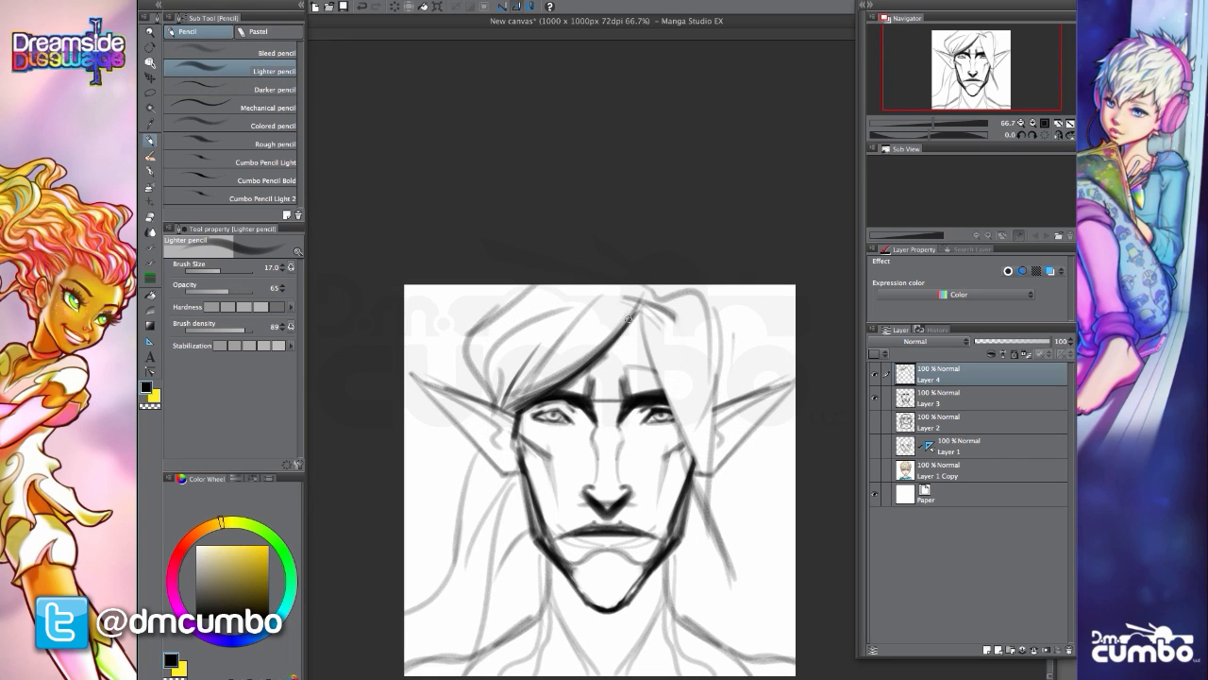
- Darken the parting strand beside the right eye and the outer hair contour on that side
{"action": "mouse_move", "coordinate": [639, 303]}
{"action": "left_mouse_down"}
{"action": "mouse_move", "coordinate": [583, 372]}
{"action": "mouse_move", "coordinate": [677, 423]}
{"action": "left_mouse_up"}
{"action": "mouse_move", "coordinate": [641, 323]}
{"action": "left_mouse_down"}
{"action": "mouse_move", "coordinate": [712, 530]}
{"action": "mouse_move", "coordinate": [707, 506]}
{"action": "mouse_move", "coordinate": [706, 606]}
{"action": "mouse_move", "coordinate": [725, 357]}
{"action": "left_mouse_up"}
{"action": "mouse_move", "coordinate": [723, 406]}
{"action": "left_mouse_down"}
{"action": "mouse_move", "coordinate": [741, 379]}
{"action": "mouse_move", "coordinate": [708, 317]}
{"action": "left_mouse_up"}
{"action": "left_click_drag", "start_coordinate": [506, 250], "coordinate": [492, 247]}
{"action": "left_click_drag", "start_coordinate": [675, 281], "coordinate": [727, 375]}
- Darken the hair contour above the left ear and the strands flowing down behind that ear
{"action": "mouse_move", "coordinate": [573, 309]}
{"action": "left_mouse_down"}
{"action": "mouse_move", "coordinate": [590, 291]}
{"action": "mouse_move", "coordinate": [474, 319]}
{"action": "left_mouse_up"}
{"action": "left_click_drag", "start_coordinate": [512, 277], "coordinate": [498, 391]}
{"action": "left_click_drag", "start_coordinate": [449, 348], "coordinate": [443, 269]}
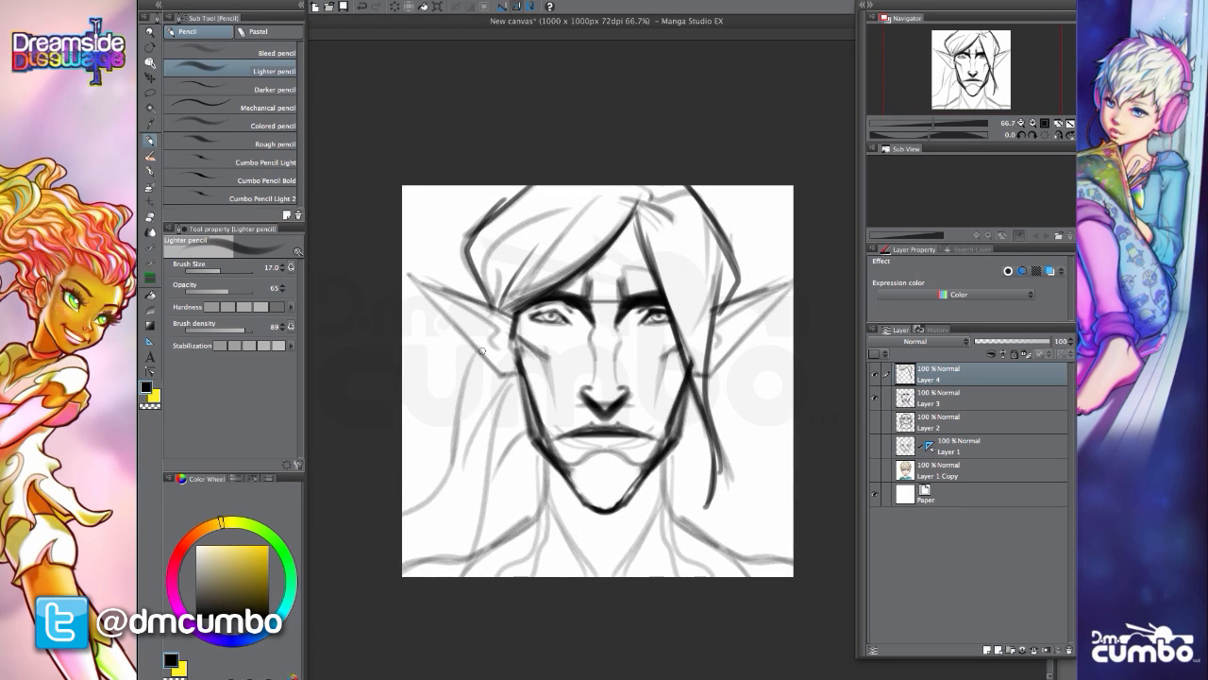
{"action": "mouse_move", "coordinate": [481, 351]}
{"action": "left_mouse_down"}
{"action": "mouse_move", "coordinate": [396, 485]}
{"action": "mouse_move", "coordinate": [441, 459]}
{"action": "mouse_move", "coordinate": [393, 486]}
{"action": "mouse_move", "coordinate": [470, 361]}
{"action": "mouse_move", "coordinate": [473, 341]}
{"action": "mouse_move", "coordinate": [383, 442]}
{"action": "mouse_move", "coordinate": [467, 286]}
{"action": "mouse_move", "coordinate": [476, 384]}
{"action": "left_mouse_up"}
{"action": "key", "text": "ctrl+z"}
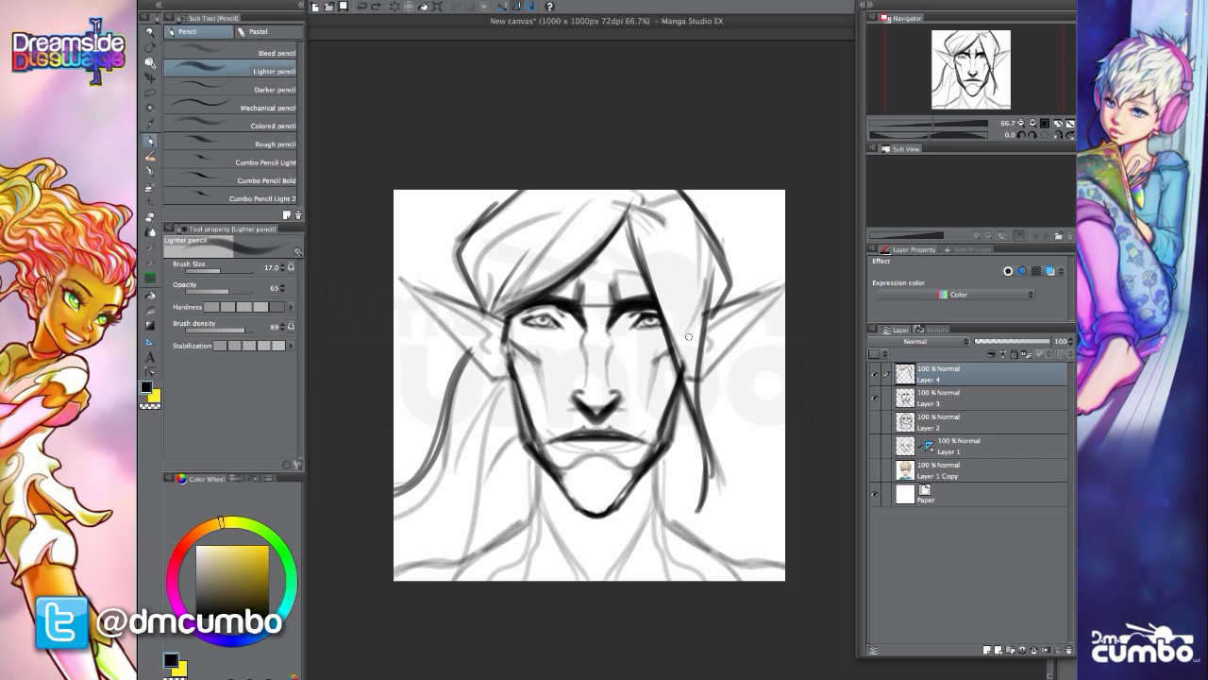
- Add a wavy lock down the right side of the face and a lock sweeping over the left ear
{"action": "mouse_move", "coordinate": [716, 236]}
{"action": "left_mouse_down"}
{"action": "mouse_move", "coordinate": [691, 469]}
{"action": "mouse_move", "coordinate": [680, 470]}
{"action": "mouse_move", "coordinate": [751, 423]}
{"action": "mouse_move", "coordinate": [706, 210]}
{"action": "left_mouse_up"}
{"action": "mouse_move", "coordinate": [613, 199]}
{"action": "left_mouse_down"}
{"action": "mouse_move", "coordinate": [623, 195]}
{"action": "mouse_move", "coordinate": [408, 341]}
{"action": "mouse_move", "coordinate": [653, 233]}
{"action": "mouse_move", "coordinate": [655, 209]}
{"action": "left_mouse_up"}
{"action": "scroll", "coordinate": [463, 238], "scroll_direction": "left", "scroll_amount": 1}
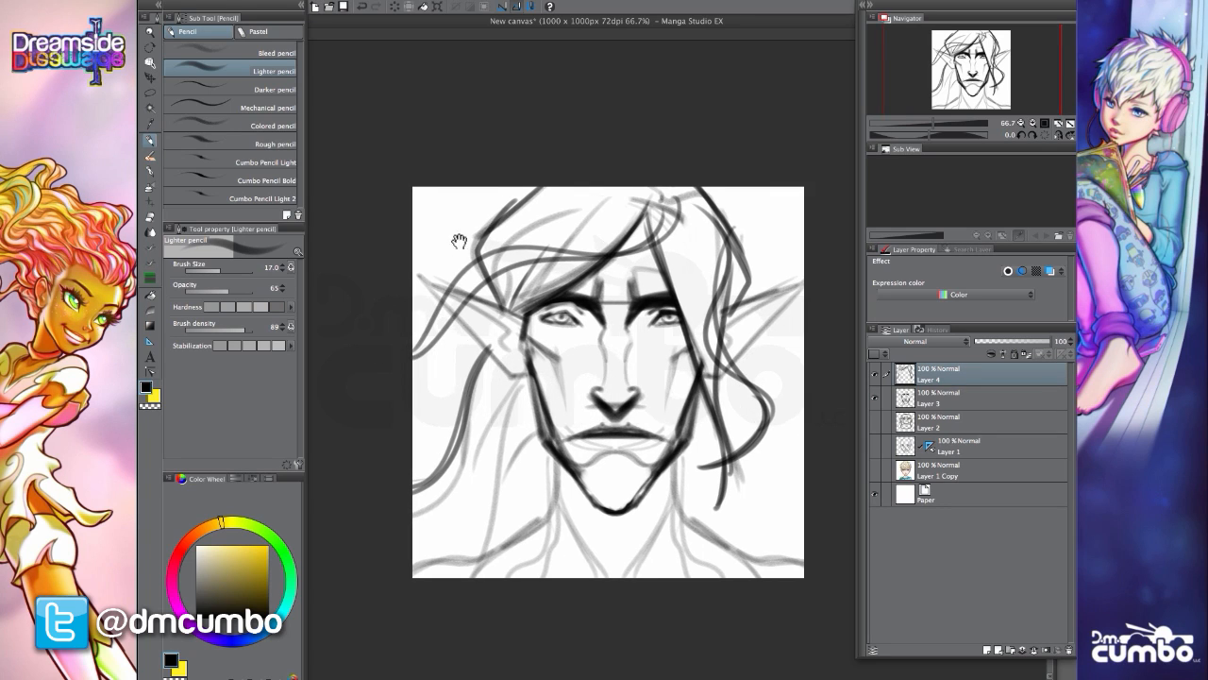
- Erase the hair and ear lines showing through the sweeping lock on both the hair and face layers
{"action": "key", "text": "e"}
{"action": "mouse_move", "coordinate": [497, 266]}
{"action": "left_mouse_down"}
{"action": "mouse_move", "coordinate": [439, 328]}
{"action": "mouse_move", "coordinate": [465, 284]}
{"action": "mouse_move", "coordinate": [445, 309]}
{"action": "mouse_move", "coordinate": [501, 258]}
{"action": "mouse_move", "coordinate": [496, 268]}
{"action": "mouse_move", "coordinate": [551, 288]}
{"action": "left_mouse_up"}
{"action": "key", "text": "p"}
{"action": "left_click", "coordinate": [920, 397]}
{"action": "key", "text": "e"}
{"action": "key", "text": "p"}
{"action": "left_click", "coordinate": [906, 373]}
- Draw an outer curl on the right side of the hair and extra strands beneath the left ear
{"action": "left_click_drag", "start_coordinate": [707, 252], "coordinate": [753, 341]}
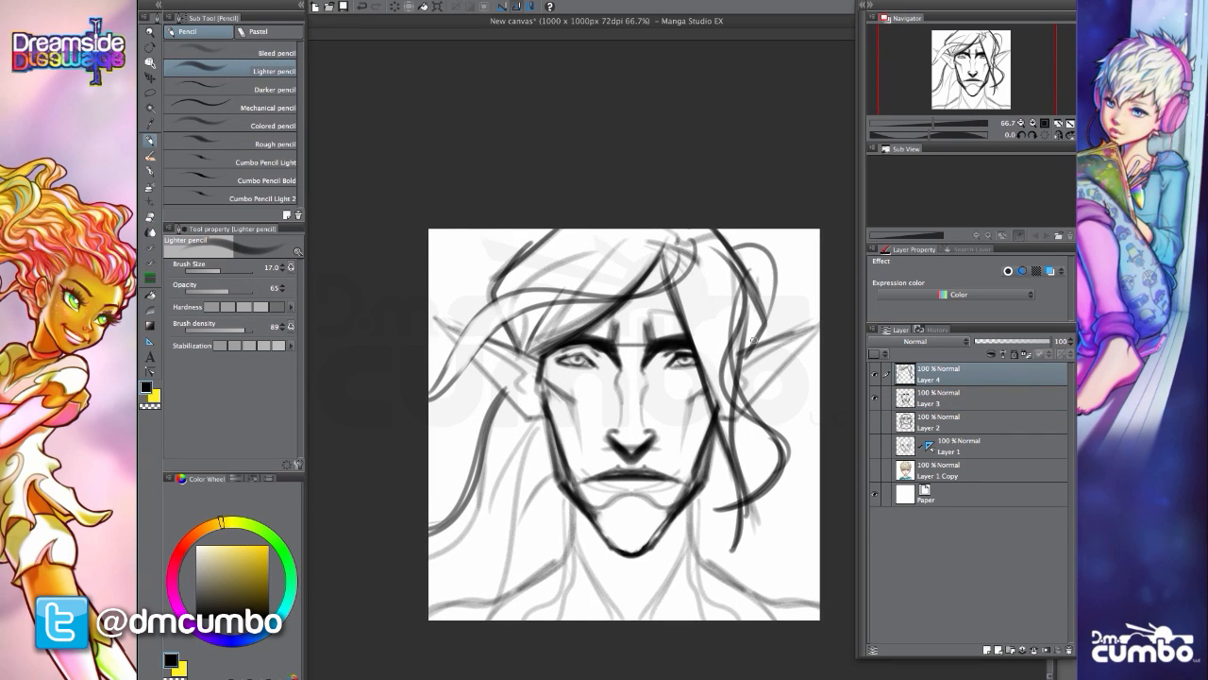
{"action": "left_click_drag", "start_coordinate": [462, 367], "coordinate": [478, 318]}
{"action": "left_click_drag", "start_coordinate": [411, 451], "coordinate": [437, 398]}
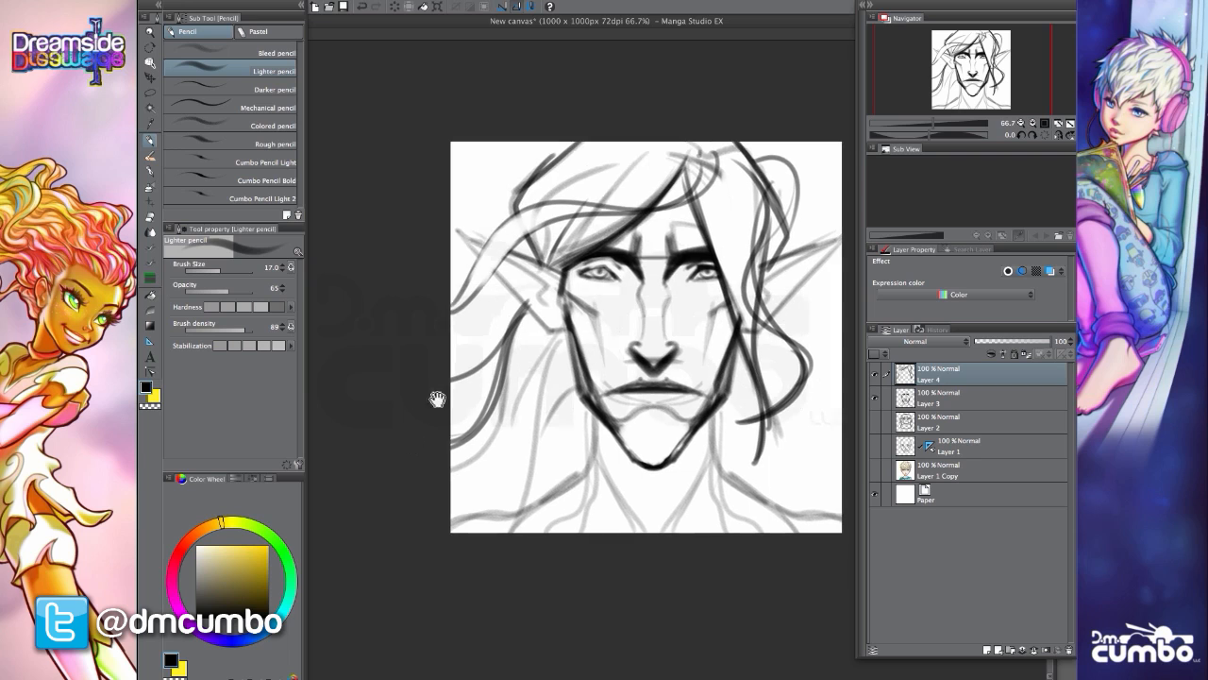
- Darken the left eye's outline with the Lighter pencil at size 12, and reduce the brush size to 8
{"action": "key", "text": "bracketleft"}
{"action": "key", "text": "bracketleft"}
{"action": "scroll", "coordinate": [610, 269], "scroll_direction": "up", "scroll_amount": 2}
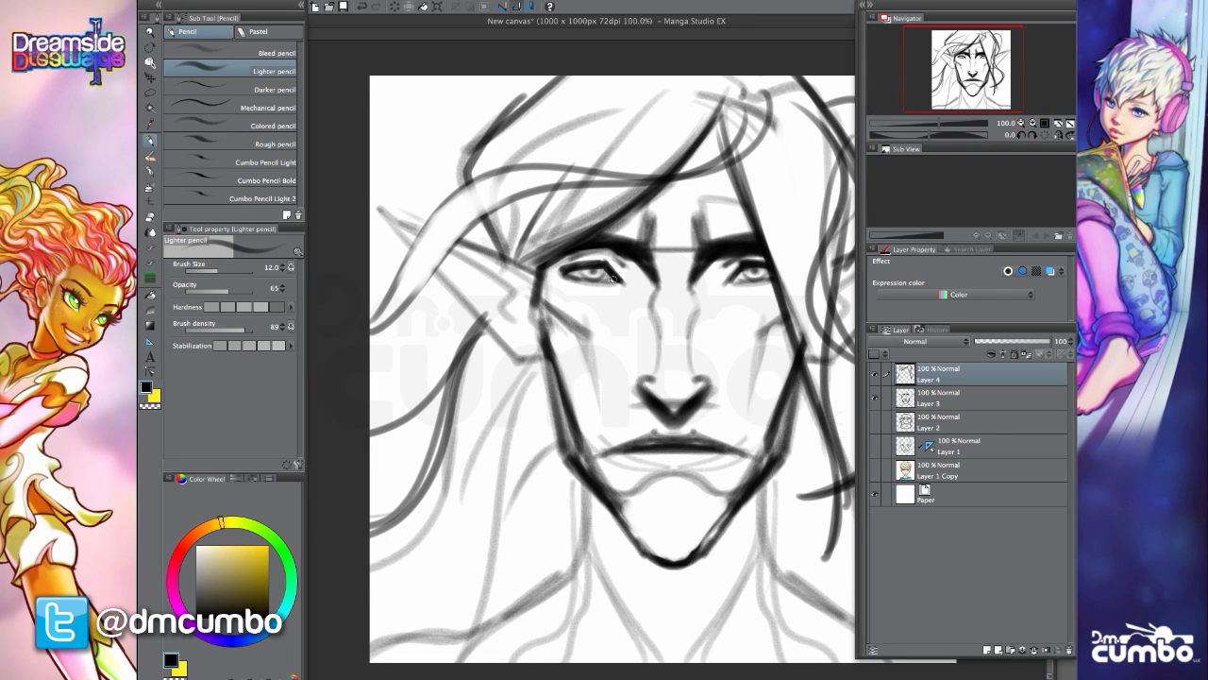
{"action": "key", "text": "bracketleft"}
{"action": "key", "text": "bracketleft"}
{"action": "key", "text": "e"}
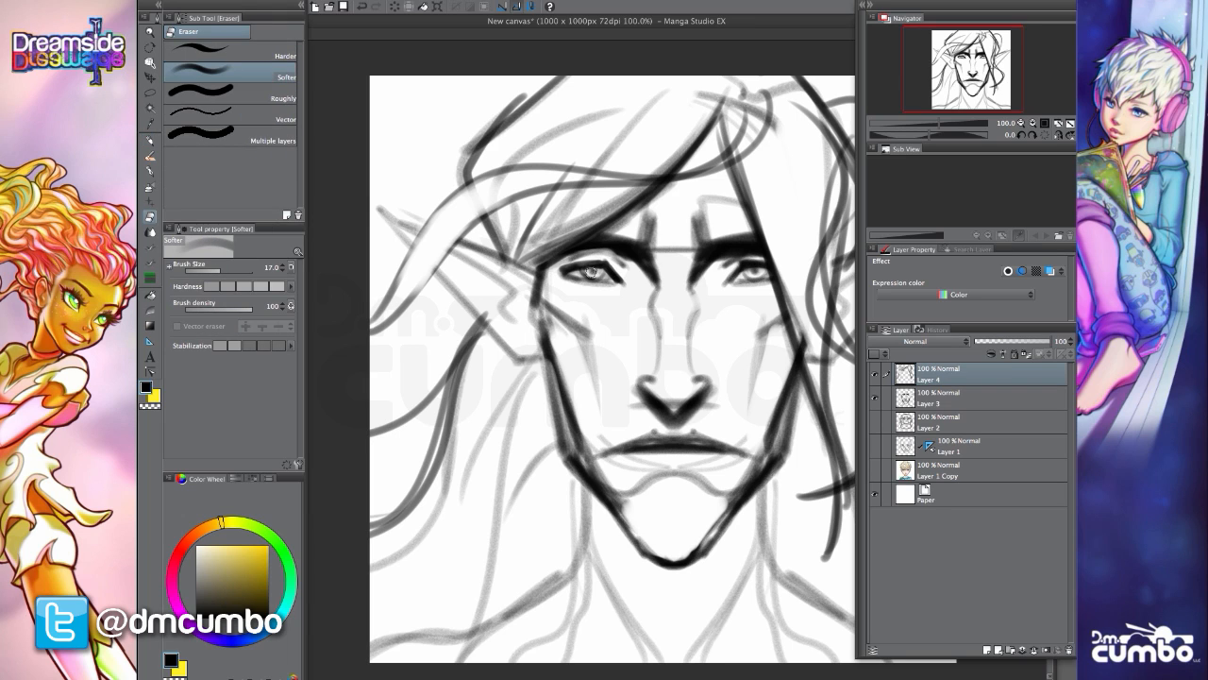
{"action": "key", "text": "p"}
- Merge the hair layer down into the face layer and lighten the left eye's iris with the Softer eraser
{"action": "key", "text": "ctrl+e"}
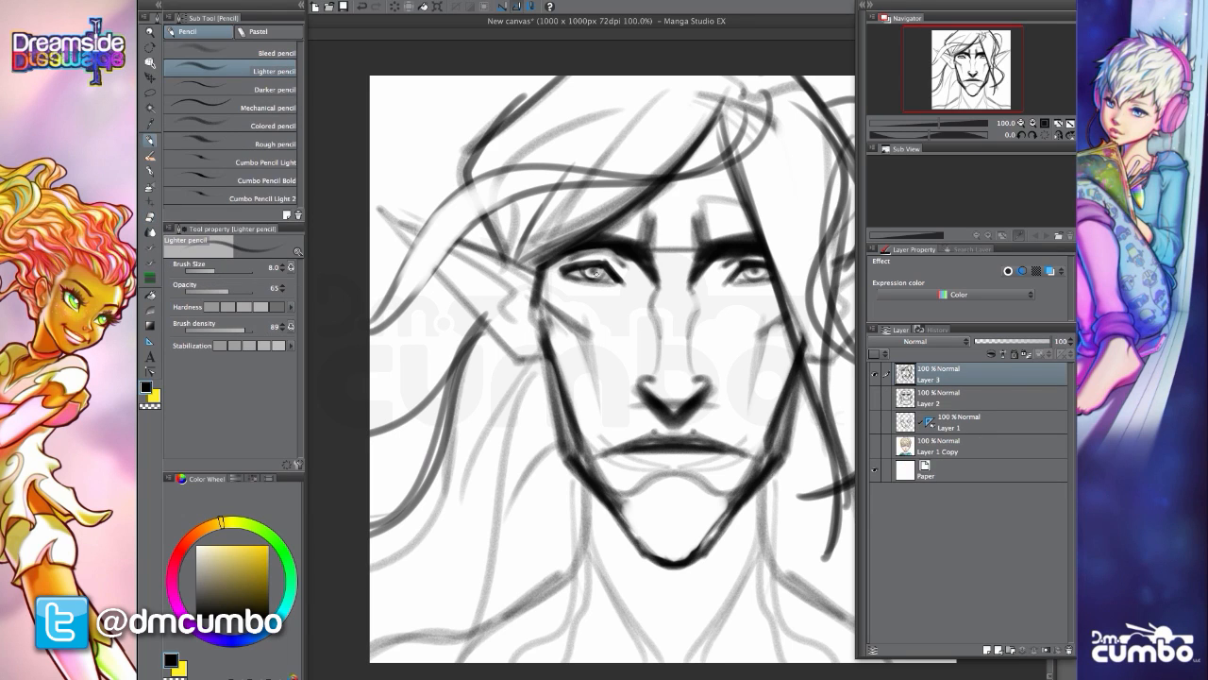
{"action": "key", "text": "e"}
{"action": "key", "text": "p"}
{"action": "key", "text": "e"}
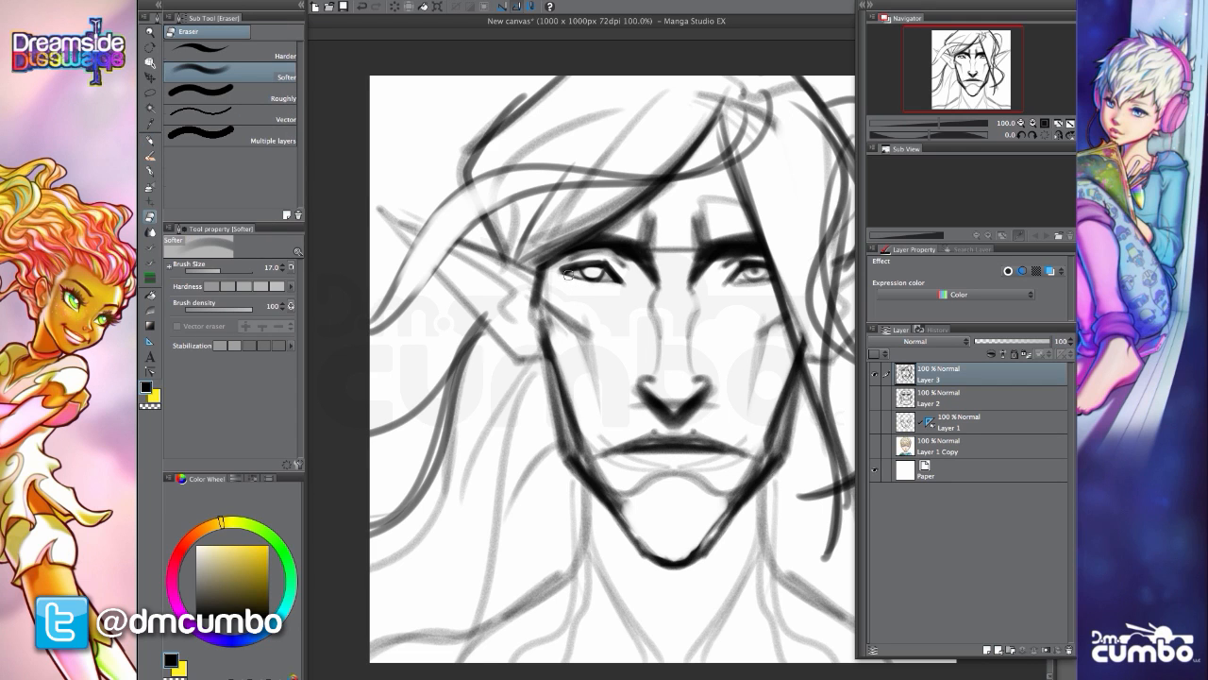
- Darken the outer corner and upper lid of the left eye with the Lighter pencil at size 15
{"action": "key", "text": "p"}
{"action": "scroll", "coordinate": [567, 274], "scroll_direction": "down", "scroll_amount": 3}
{"action": "scroll", "coordinate": [529, 298], "scroll_direction": "up", "scroll_amount": 3}
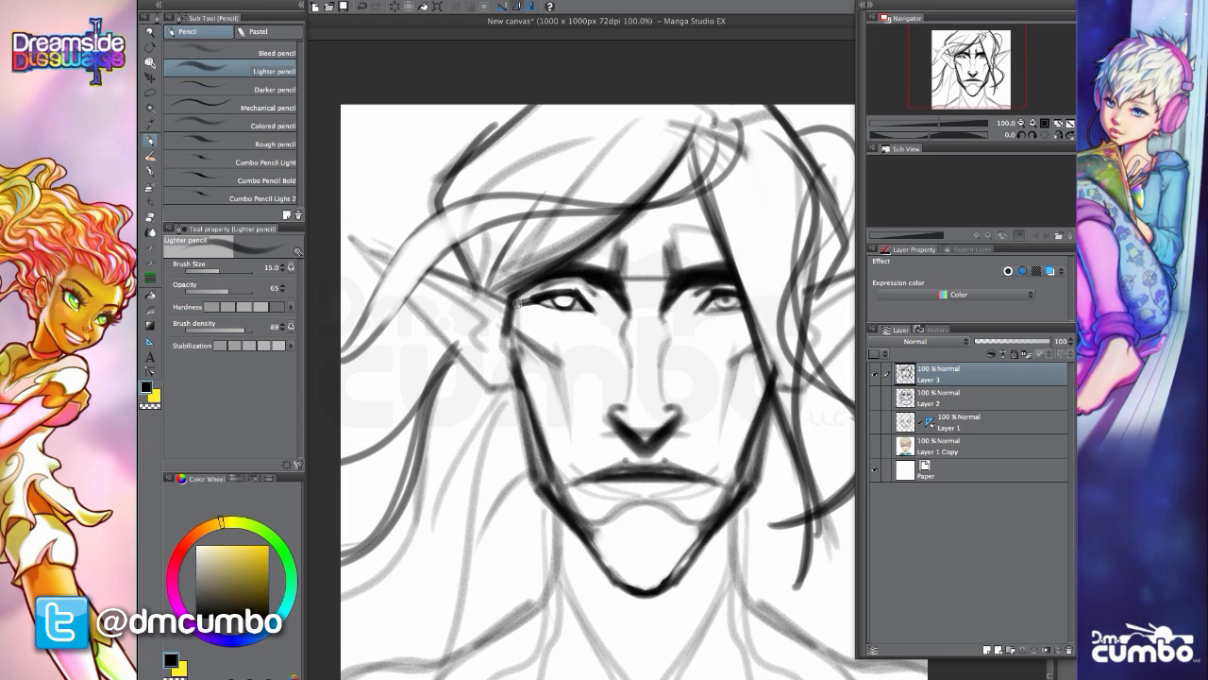
{"action": "left_click_drag", "start_coordinate": [489, 308], "coordinate": [455, 314]}
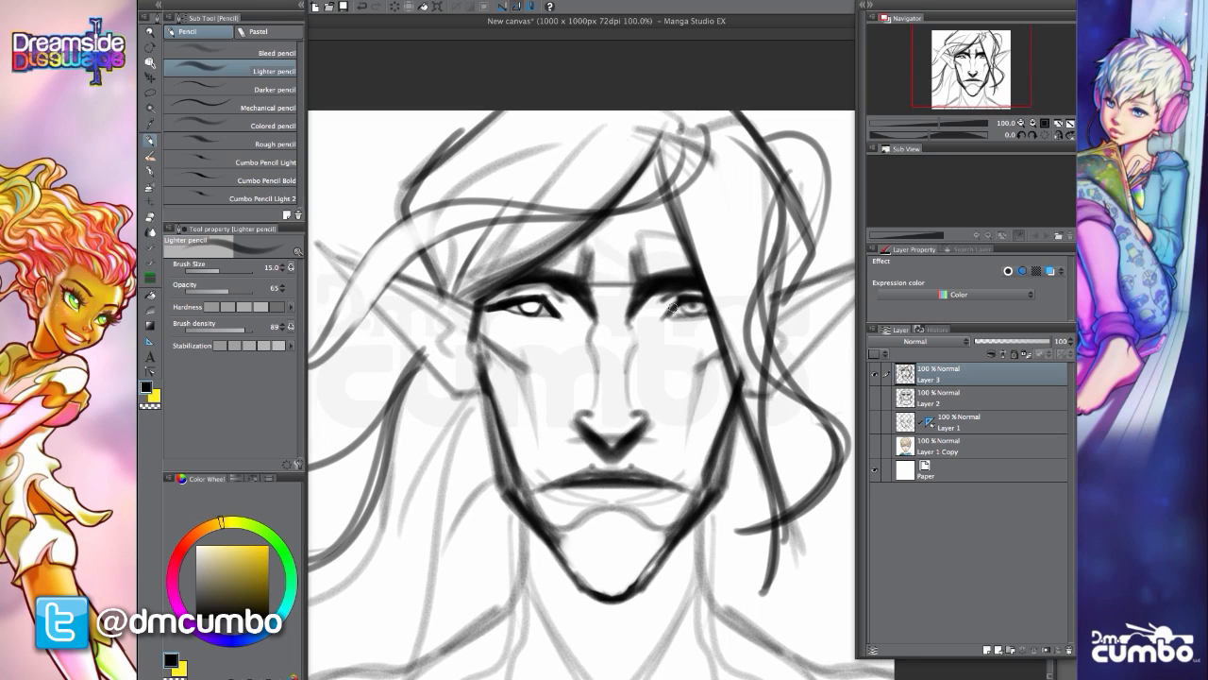
- Clean up around the right eye and reinforce the left eye's lid lines
{"action": "key", "text": "e"}
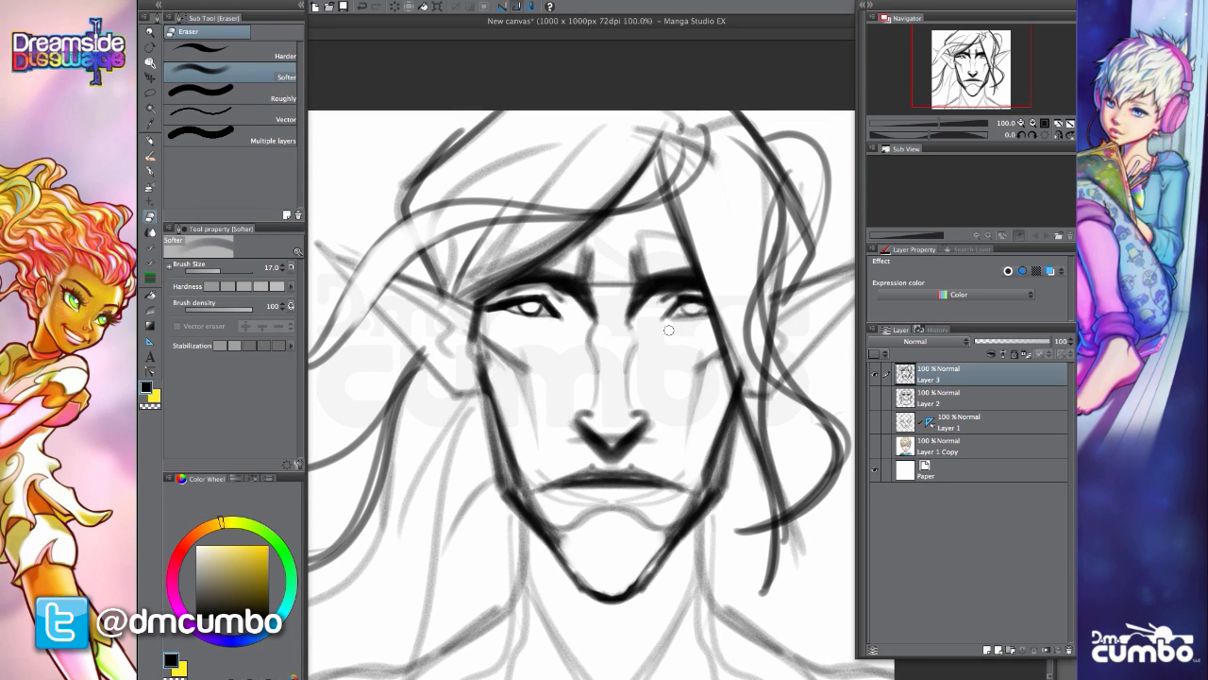
{"action": "key", "text": "p"}
{"action": "scroll", "coordinate": [585, 317], "scroll_direction": "down", "scroll_amount": 3}
{"action": "scroll", "coordinate": [489, 330], "scroll_direction": "up", "scroll_amount": 3}
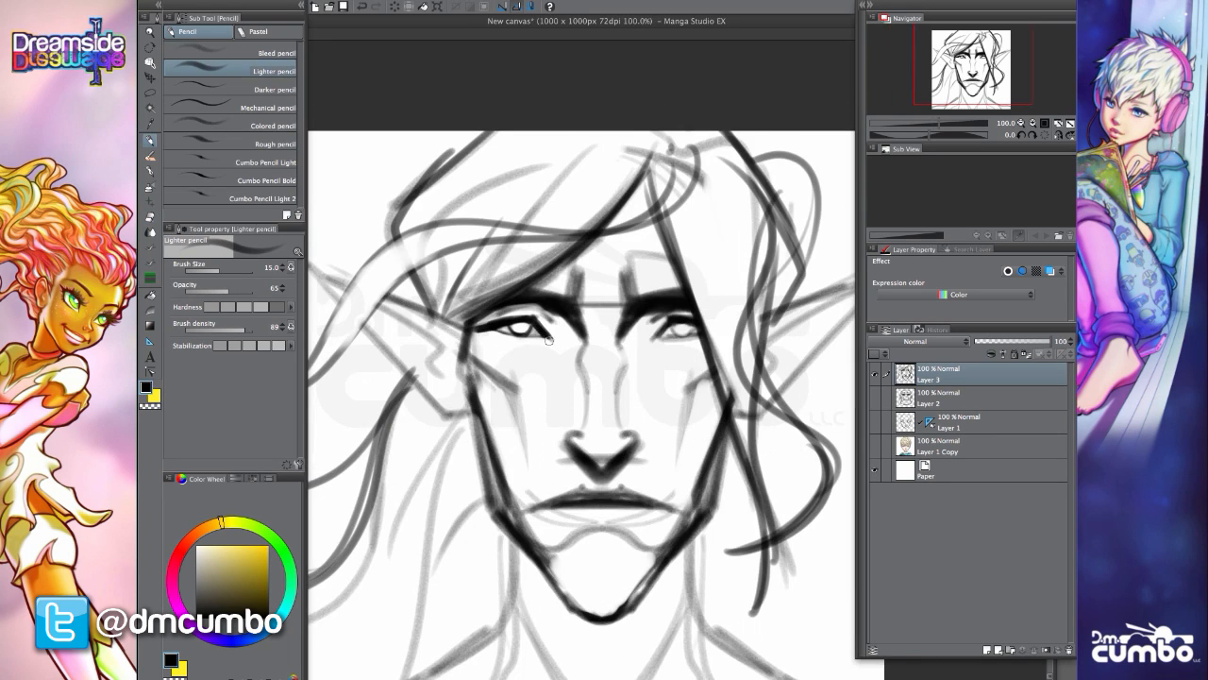
{"action": "mouse_move", "coordinate": [488, 329]}
{"action": "left_mouse_down"}
{"action": "mouse_move", "coordinate": [546, 323]}
{"action": "mouse_move", "coordinate": [498, 309]}
{"action": "mouse_move", "coordinate": [534, 305]}
{"action": "mouse_move", "coordinate": [517, 323]}
{"action": "mouse_move", "coordinate": [457, 323]}
{"action": "mouse_move", "coordinate": [522, 322]}
{"action": "mouse_move", "coordinate": [487, 314]}
{"action": "mouse_move", "coordinate": [529, 309]}
{"action": "mouse_move", "coordinate": [571, 330]}
{"action": "mouse_move", "coordinate": [525, 329]}
{"action": "left_mouse_up"}
- Thin the eyebrows from below with the Softer eraser and sharpen the eyelid crease lines with the pencil
{"action": "key", "text": "e"}
{"action": "key", "text": "p"}
{"action": "scroll", "coordinate": [457, 330], "scroll_direction": "down", "scroll_amount": 1}
{"action": "scroll", "coordinate": [515, 326], "scroll_direction": "up", "scroll_amount": 1}
{"action": "key", "text": "e"}
{"action": "key", "text": "p"}
{"action": "scroll", "coordinate": [529, 337], "scroll_direction": "down", "scroll_amount": 3}
{"action": "scroll", "coordinate": [529, 337], "scroll_direction": "up", "scroll_amount": 2}
{"action": "key", "text": "e"}
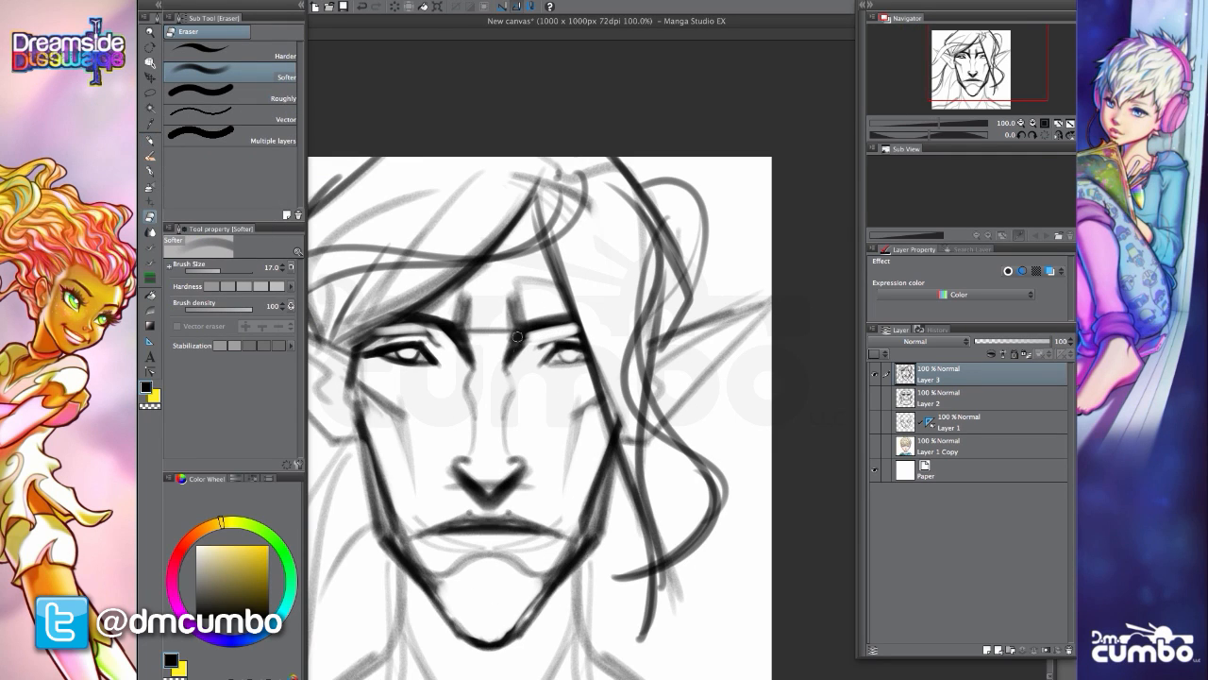
{"action": "key", "text": "p"}
{"action": "scroll", "coordinate": [521, 463], "scroll_direction": "down", "scroll_amount": 2}
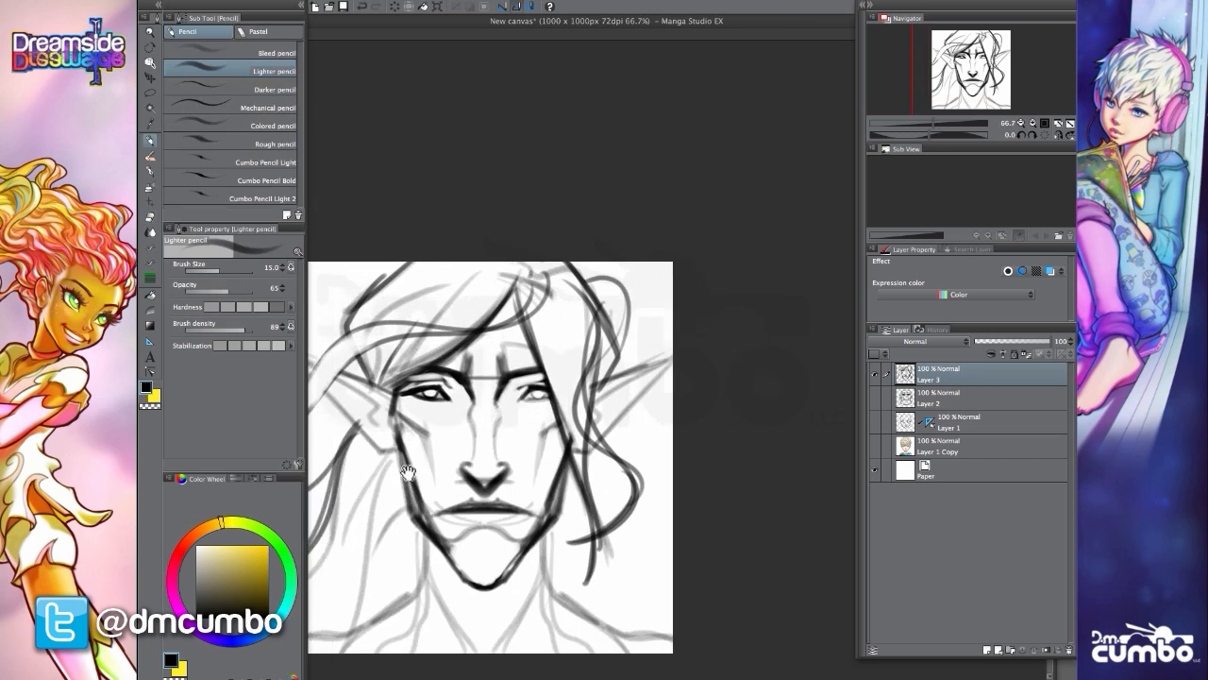
{"action": "scroll", "coordinate": [515, 406], "scroll_direction": "up", "scroll_amount": 2}
{"action": "key", "text": "e"}
{"action": "key", "text": "p"}
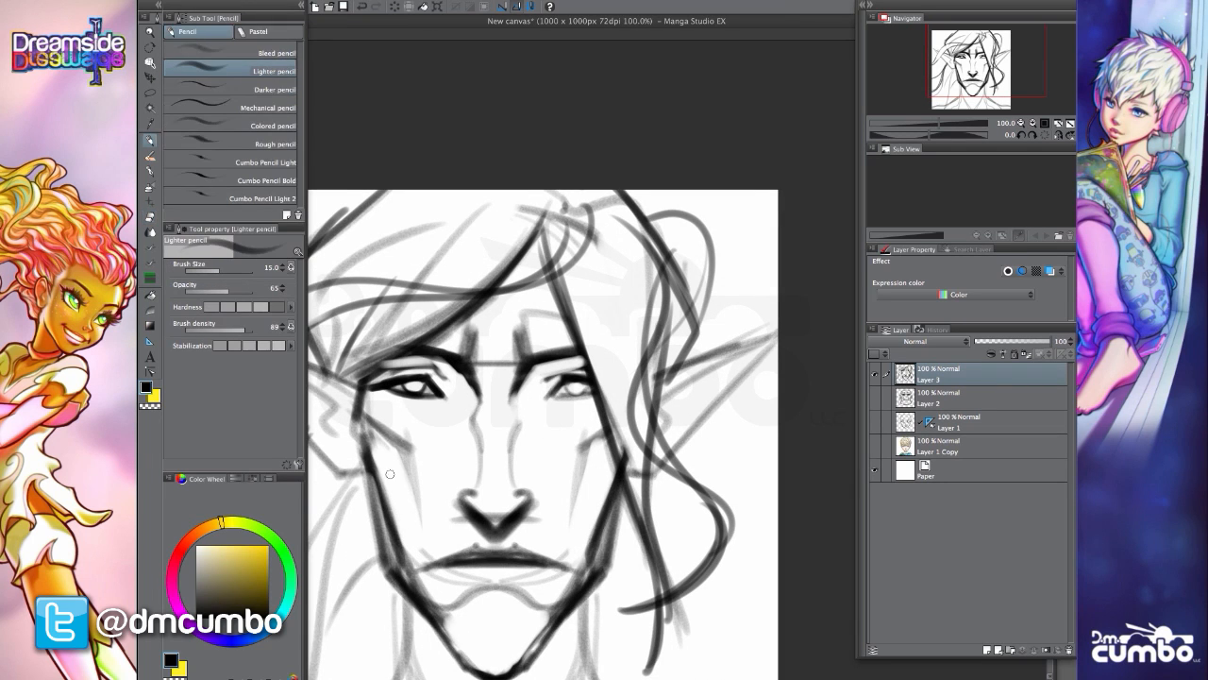
- Redraw the left side and tip of the nose and shape the upper lip, refining the lines with pencil and eraser
{"action": "mouse_move", "coordinate": [471, 492]}
{"action": "left_mouse_down"}
{"action": "mouse_move", "coordinate": [501, 400]}
{"action": "mouse_move", "coordinate": [529, 427]}
{"action": "mouse_move", "coordinate": [546, 423]}
{"action": "mouse_move", "coordinate": [507, 418]}
{"action": "mouse_move", "coordinate": [529, 449]}
{"action": "left_mouse_up"}
{"action": "key", "text": "e"}
{"action": "key", "text": "p"}
{"action": "mouse_move", "coordinate": [545, 438]}
{"action": "left_mouse_down"}
{"action": "mouse_move", "coordinate": [493, 453]}
{"action": "mouse_move", "coordinate": [491, 423]}
{"action": "mouse_move", "coordinate": [486, 436]}
{"action": "mouse_move", "coordinate": [436, 445]}
{"action": "mouse_move", "coordinate": [580, 448]}
{"action": "mouse_move", "coordinate": [576, 433]}
{"action": "left_mouse_up"}
{"action": "key", "text": "super+minus"}
{"action": "key", "text": "super+plus"}
{"action": "key", "text": "e"}
{"action": "key", "text": "p"}
{"action": "key", "text": "e"}
{"action": "key", "text": "p"}
{"action": "key", "text": "e"}
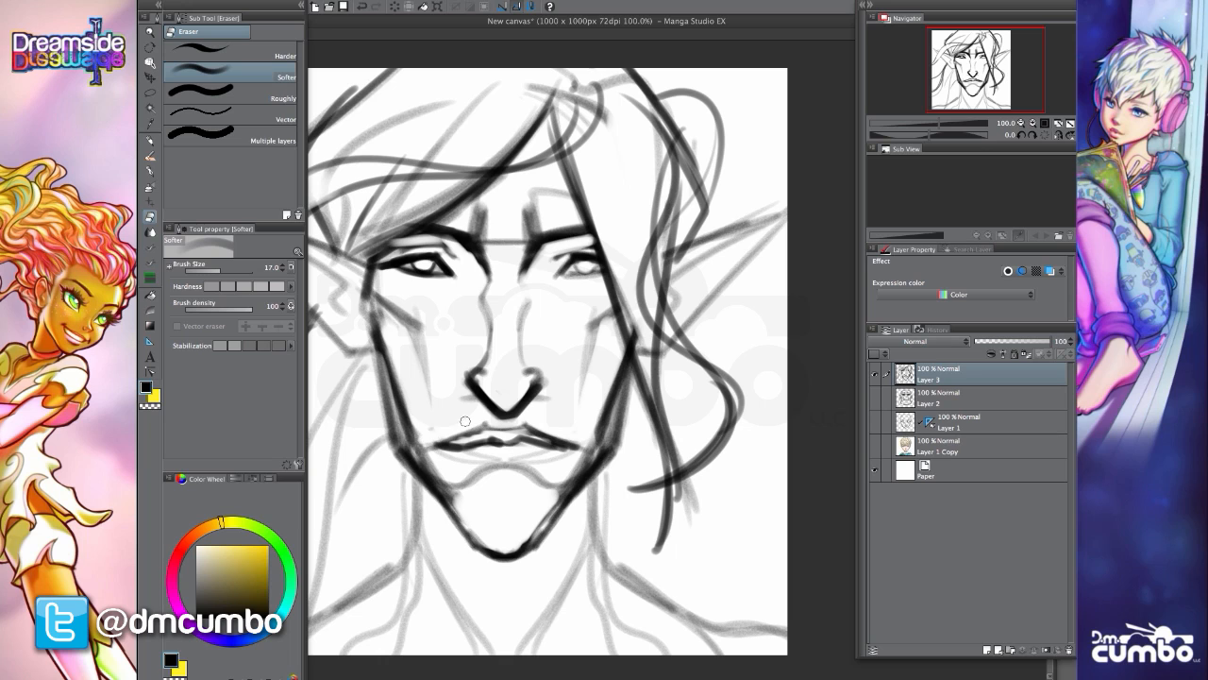
- Erase the faint lines around the lower lip and draw a darker line beneath the mouth
{"action": "mouse_move", "coordinate": [509, 456]}
{"action": "left_mouse_down"}
{"action": "mouse_move", "coordinate": [540, 460]}
{"action": "mouse_move", "coordinate": [482, 461]}
{"action": "mouse_move", "coordinate": [544, 466]}
{"action": "mouse_move", "coordinate": [519, 471]}
{"action": "left_mouse_up"}
{"action": "key", "text": "p"}
{"action": "scroll", "coordinate": [443, 453], "scroll_direction": "down", "scroll_amount": 1}
{"action": "scroll", "coordinate": [485, 470], "scroll_direction": "up", "scroll_amount": 1}
{"action": "mouse_move", "coordinate": [495, 460]}
{"action": "left_mouse_down"}
{"action": "mouse_move", "coordinate": [519, 473]}
{"action": "mouse_move", "coordinate": [445, 471]}
{"action": "left_mouse_up"}
- Darken the lower left jaw edge and the neck lines on both sides
{"action": "mouse_move", "coordinate": [448, 528]}
{"action": "left_mouse_down"}
{"action": "mouse_move", "coordinate": [507, 544]}
{"action": "mouse_move", "coordinate": [437, 511]}
{"action": "left_mouse_up"}
{"action": "mouse_move", "coordinate": [410, 504]}
{"action": "left_mouse_down"}
{"action": "mouse_move", "coordinate": [468, 506]}
{"action": "mouse_move", "coordinate": [501, 528]}
{"action": "mouse_move", "coordinate": [454, 482]}
{"action": "left_mouse_up"}
{"action": "mouse_move", "coordinate": [448, 501]}
{"action": "left_mouse_down"}
{"action": "mouse_move", "coordinate": [426, 421]}
{"action": "mouse_move", "coordinate": [438, 465]}
{"action": "left_mouse_up"}
{"action": "left_click_drag", "start_coordinate": [439, 401], "coordinate": [435, 484]}
{"action": "scroll", "coordinate": [436, 468], "scroll_direction": "down", "scroll_amount": 1}
{"action": "left_click_drag", "start_coordinate": [565, 410], "coordinate": [570, 495]}
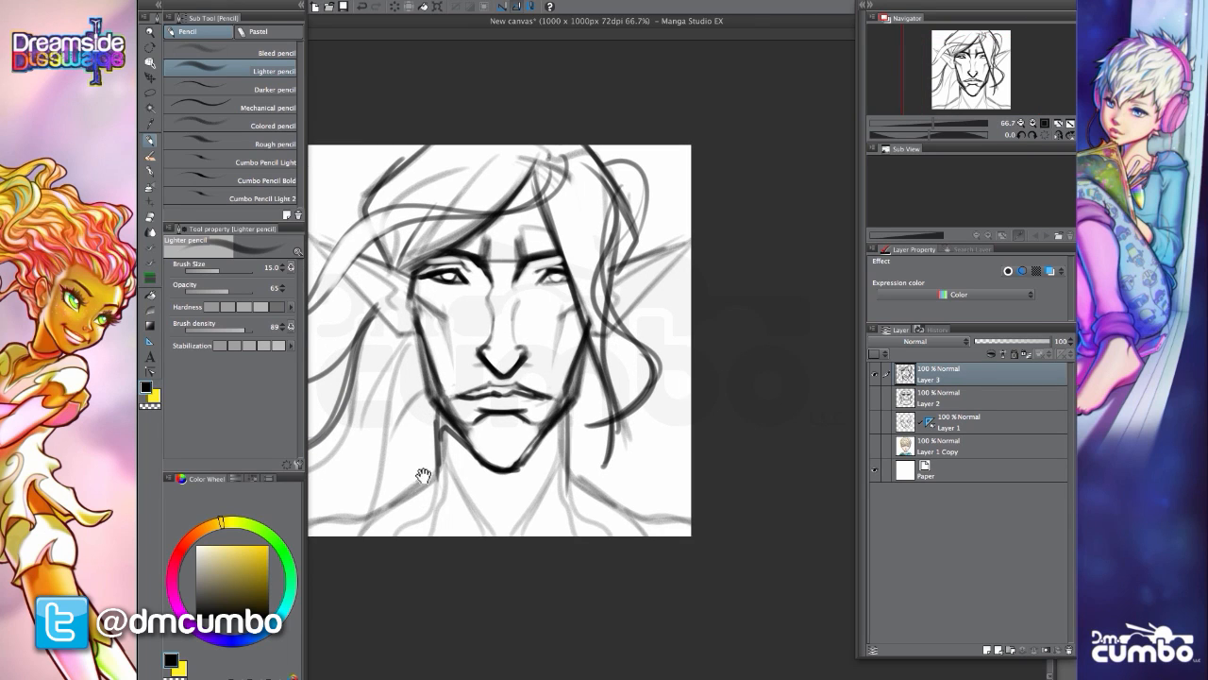
- Strengthen the jaw contour and the angular cheekbone lines on both sides of the face
{"action": "mouse_move", "coordinate": [423, 476]}
{"action": "left_mouse_down"}
{"action": "mouse_move", "coordinate": [461, 423]}
{"action": "mouse_move", "coordinate": [454, 394]}
{"action": "left_mouse_up"}
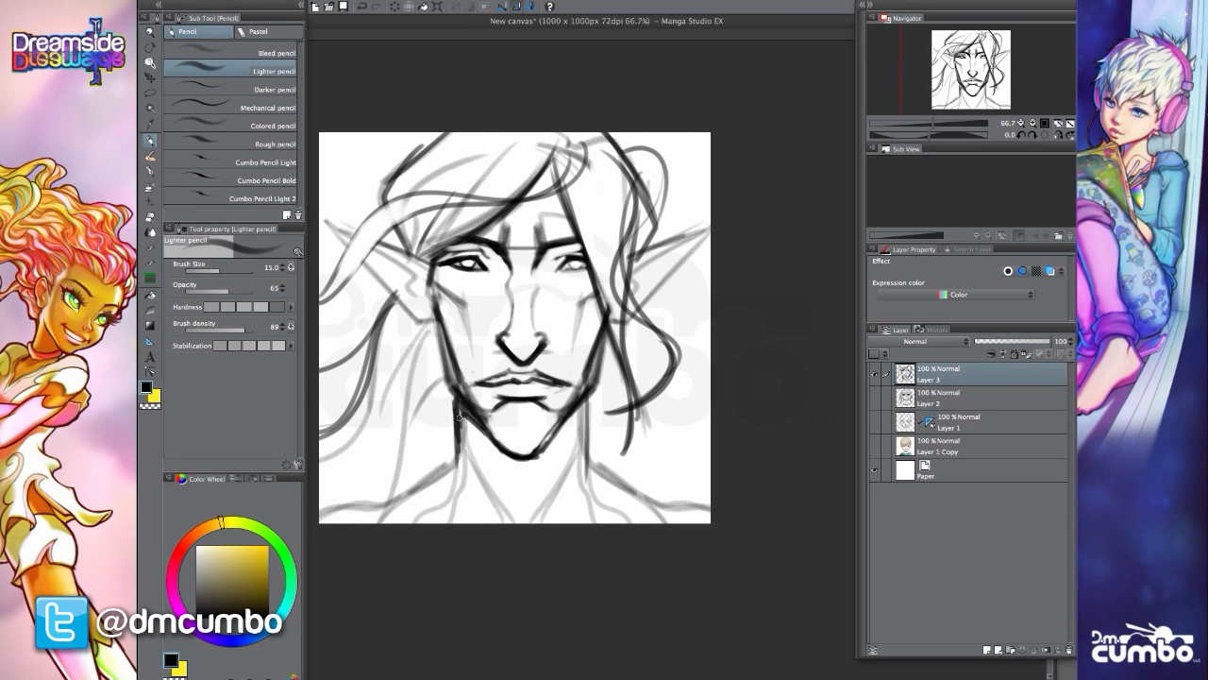
{"action": "scroll", "coordinate": [404, 330], "scroll_direction": "down", "scroll_amount": 1}
{"action": "mouse_move", "coordinate": [406, 330]}
{"action": "left_mouse_down"}
{"action": "mouse_move", "coordinate": [448, 340]}
{"action": "mouse_move", "coordinate": [487, 378]}
{"action": "mouse_move", "coordinate": [514, 370]}
{"action": "mouse_move", "coordinate": [528, 442]}
{"action": "left_mouse_up"}
{"action": "scroll", "coordinate": [472, 344], "scroll_direction": "up", "scroll_amount": 1}
{"action": "scroll", "coordinate": [510, 313], "scroll_direction": "up", "scroll_amount": 1}
{"action": "left_click_drag", "start_coordinate": [712, 340], "coordinate": [672, 440]}
{"action": "scroll", "coordinate": [529, 505], "scroll_direction": "down", "scroll_amount": 1}
{"action": "left_click_drag", "start_coordinate": [437, 526], "coordinate": [439, 516]}
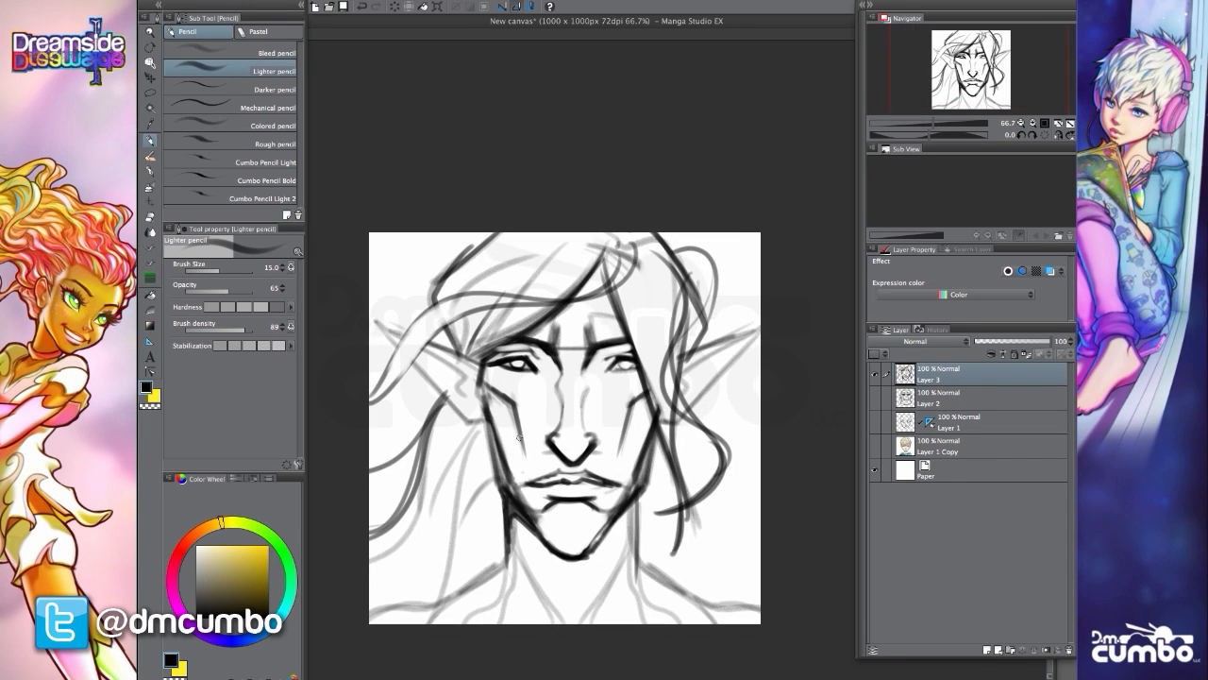
- Darken the left ear's pointed outline, inner folds and lobe
{"action": "left_click_drag", "start_coordinate": [413, 373], "coordinate": [485, 425]}
{"action": "mouse_move", "coordinate": [477, 362]}
{"action": "left_mouse_down"}
{"action": "mouse_move", "coordinate": [427, 339]}
{"action": "mouse_move", "coordinate": [437, 342]}
{"action": "left_mouse_up"}
{"action": "mouse_move", "coordinate": [441, 401]}
{"action": "left_mouse_down"}
{"action": "mouse_move", "coordinate": [414, 354]}
{"action": "mouse_move", "coordinate": [379, 421]}
{"action": "left_mouse_up"}
{"action": "left_click_drag", "start_coordinate": [466, 445], "coordinate": [465, 418]}
- Extend the long lock on the right side of the face down to the shoulder
{"action": "left_click_drag", "start_coordinate": [681, 470], "coordinate": [660, 515]}
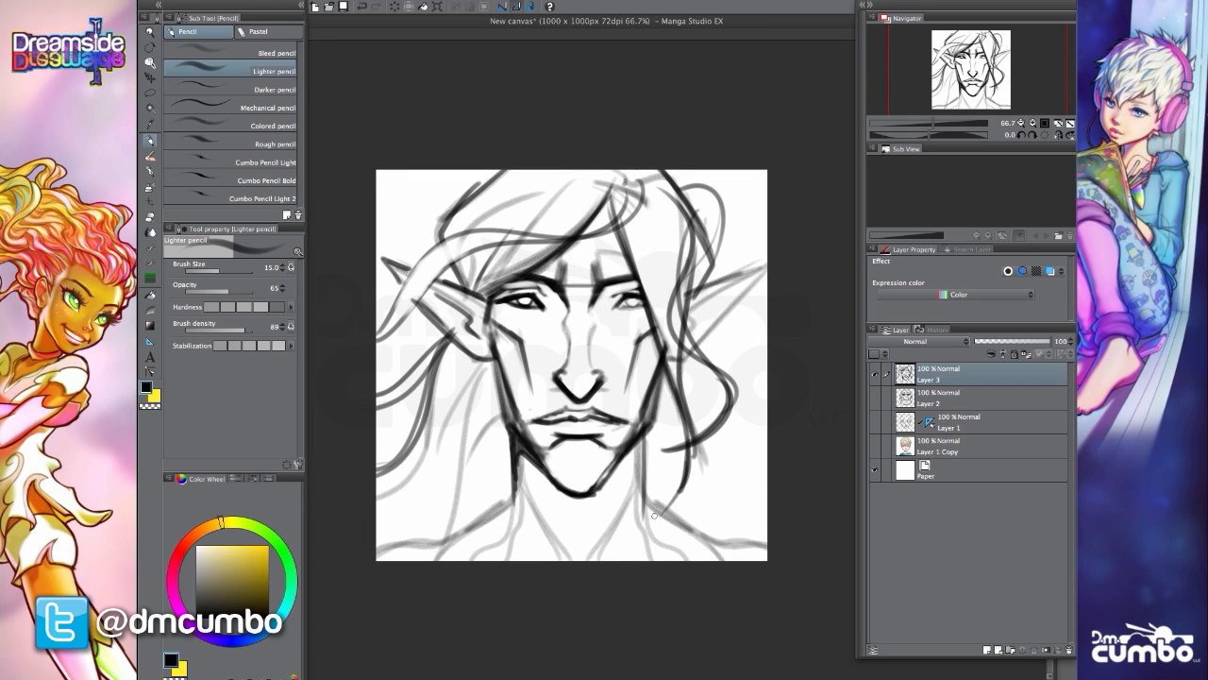
{"action": "left_click_drag", "start_coordinate": [679, 407], "coordinate": [659, 514]}
{"action": "key", "text": "super+minus"}
{"action": "key", "text": "super+plus"}
{"action": "key", "text": "super+plus"}
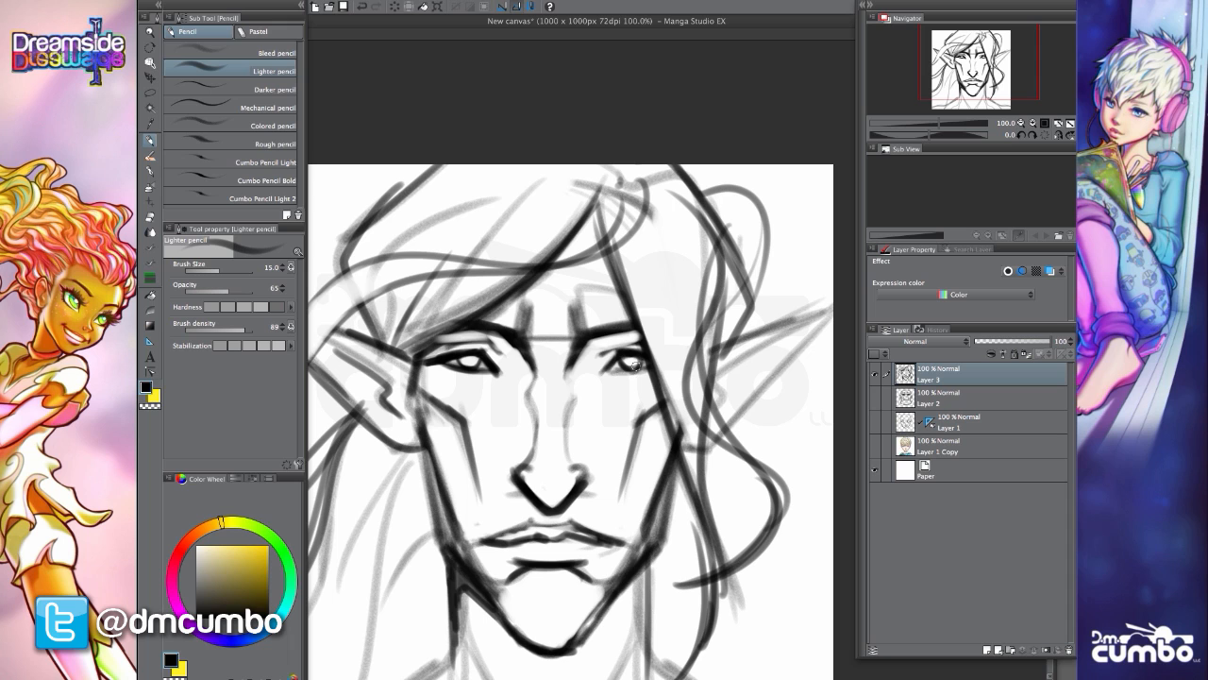
- Darken the iris and lid lines of the right eye to match the left one
{"action": "left_click_drag", "start_coordinate": [628, 371], "coordinate": [650, 370]}
{"action": "key", "text": "super+minus"}
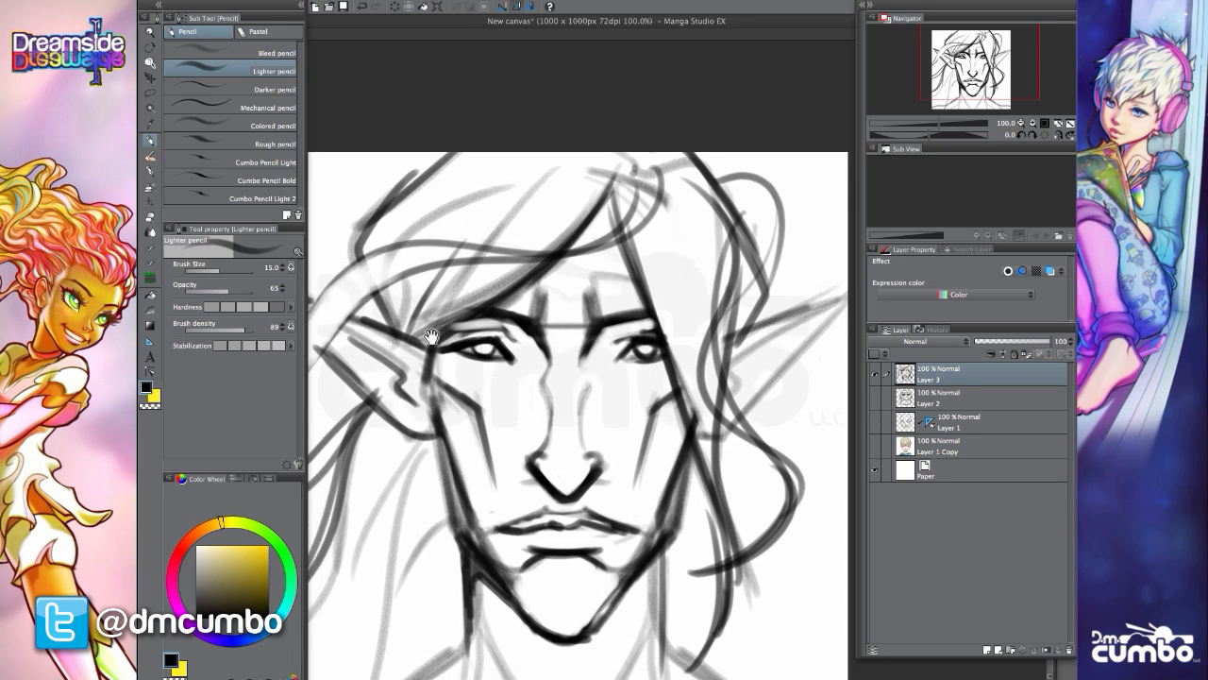
{"action": "key", "text": "super+plus"}
{"action": "key", "text": "super+minus"}
{"action": "key", "text": "super+minus"}
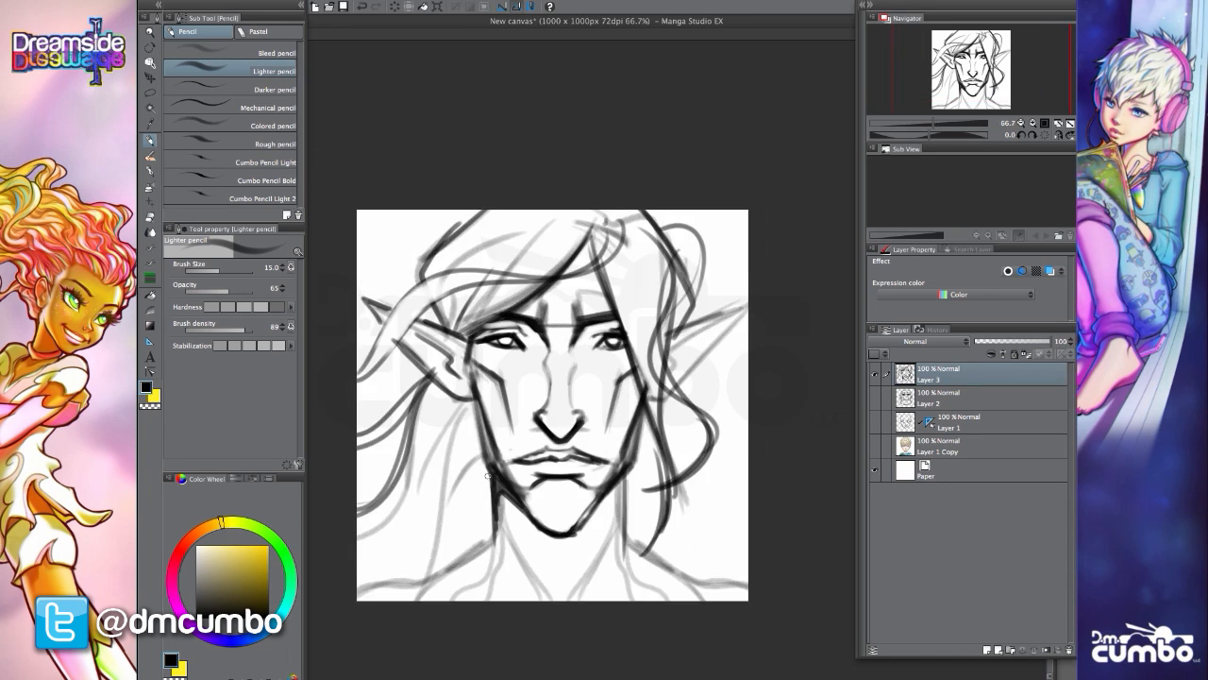
{"action": "key", "text": "super+plus"}
{"action": "key", "text": "super+plus"}
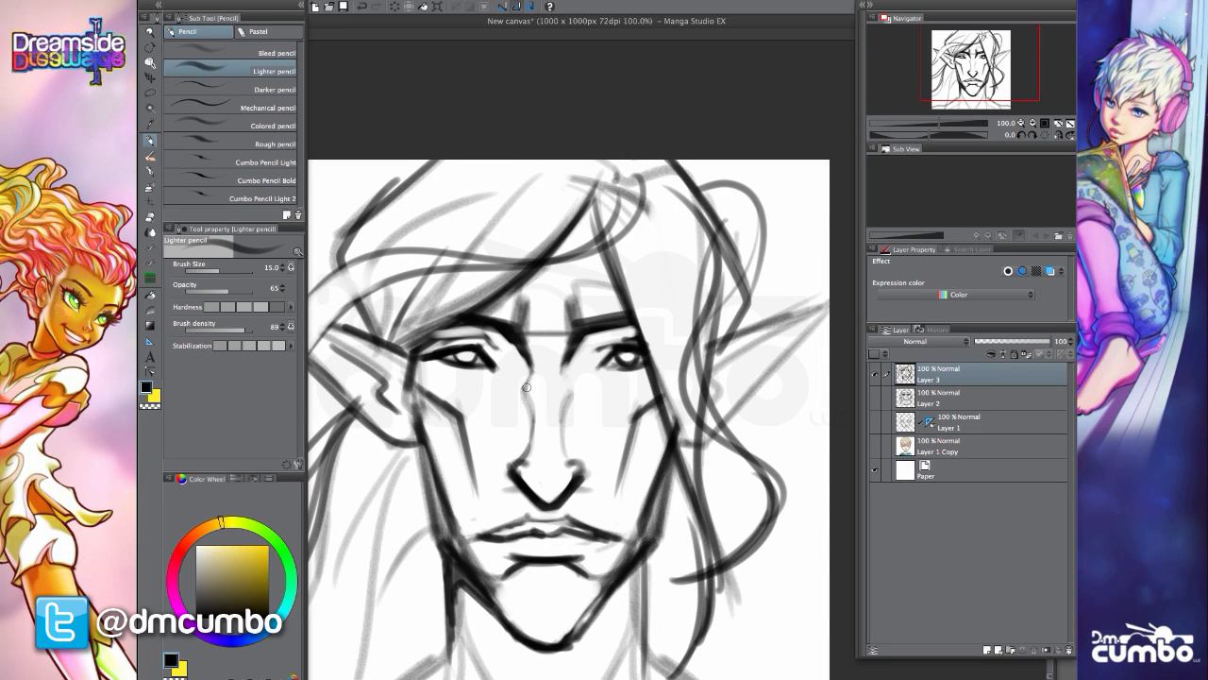
{"action": "key", "text": "super+minus"}
- Add strands to the fringe sweeping from the parting toward the left brow
{"action": "mouse_move", "coordinate": [467, 489]}
{"action": "left_mouse_down"}
{"action": "mouse_move", "coordinate": [415, 525]}
{"action": "mouse_move", "coordinate": [465, 442]}
{"action": "mouse_move", "coordinate": [488, 493]}
{"action": "left_mouse_up"}
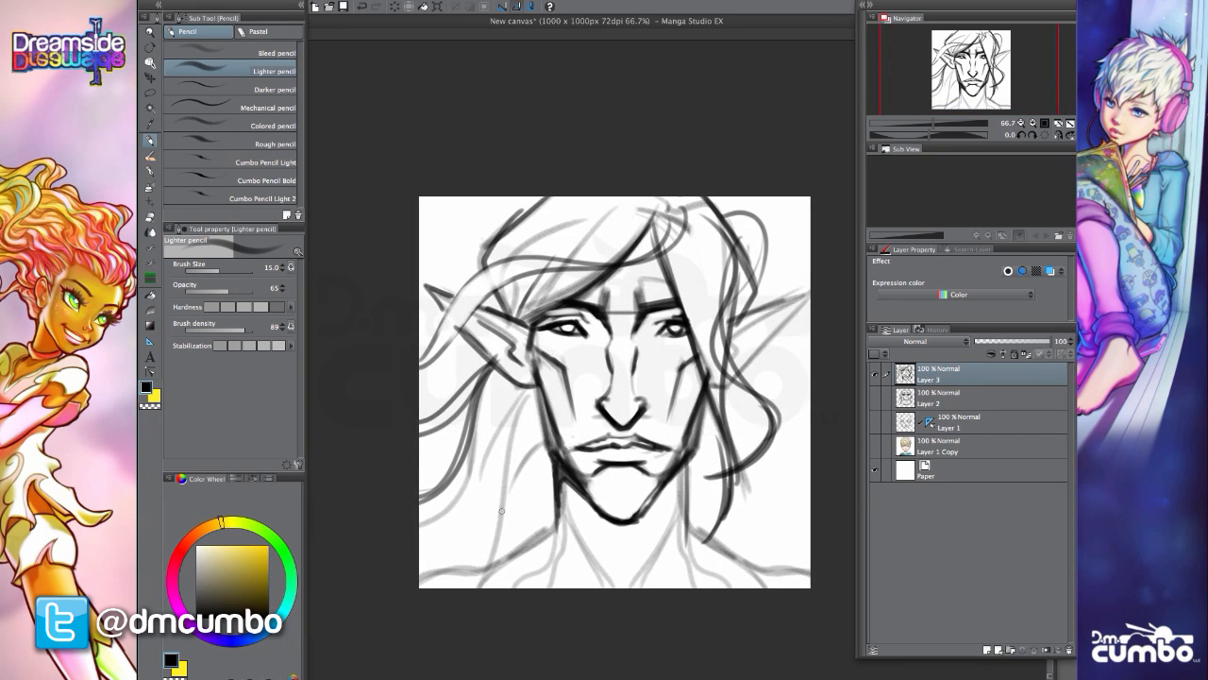
{"action": "left_click_drag", "start_coordinate": [458, 450], "coordinate": [472, 489]}
{"action": "left_click_drag", "start_coordinate": [668, 249], "coordinate": [570, 322]}
{"action": "left_click_drag", "start_coordinate": [626, 270], "coordinate": [547, 346]}
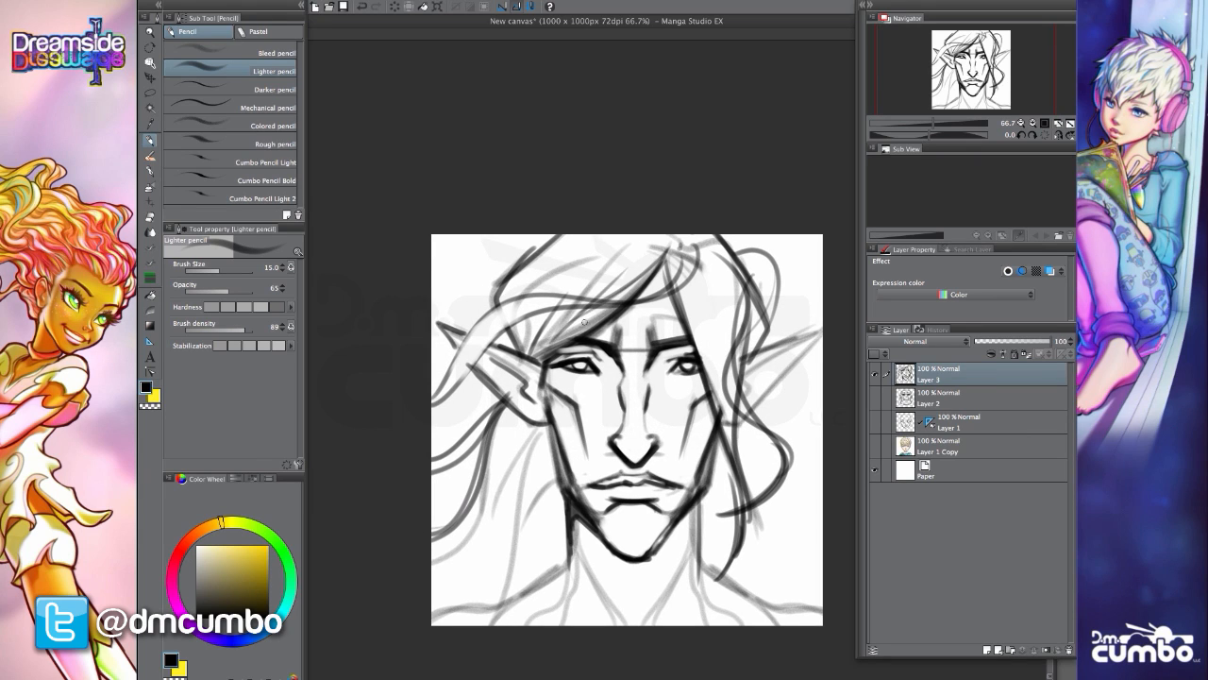
- Fill the right side of the hair with strands running from the parting, and darken its outer curl
{"action": "mouse_move", "coordinate": [689, 286]}
{"action": "left_mouse_down"}
{"action": "mouse_move", "coordinate": [701, 357]}
{"action": "mouse_move", "coordinate": [713, 345]}
{"action": "mouse_move", "coordinate": [742, 444]}
{"action": "left_mouse_up"}
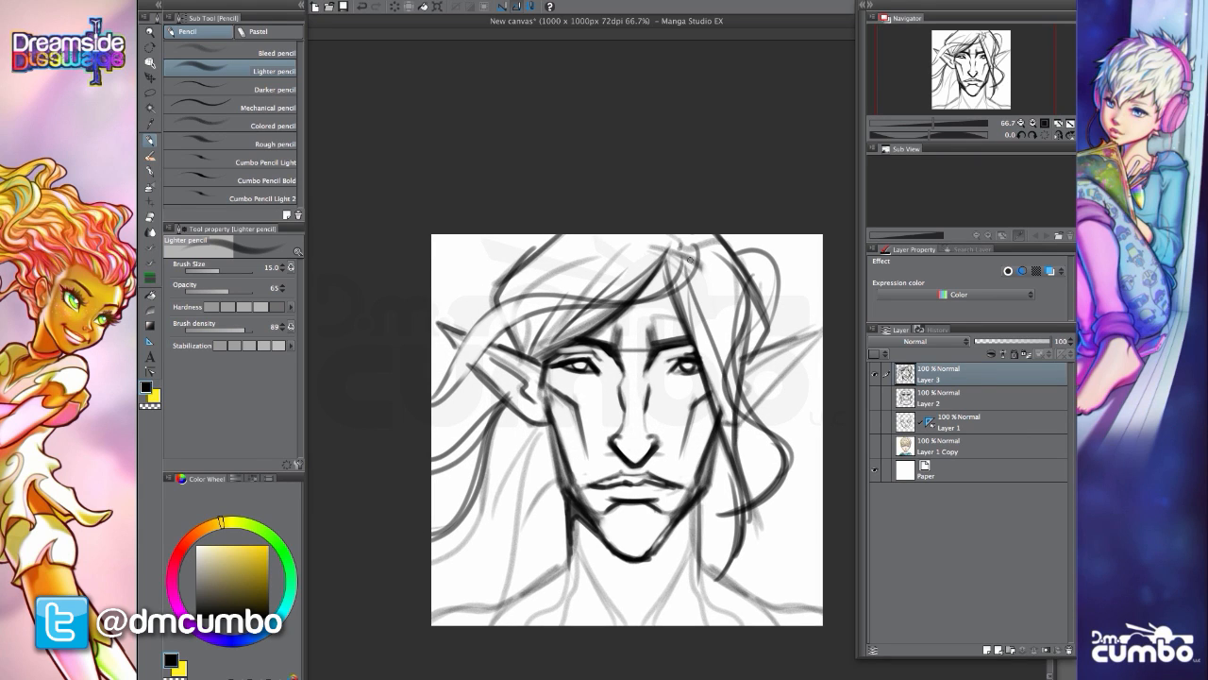
{"action": "mouse_move", "coordinate": [687, 270]}
{"action": "left_mouse_down"}
{"action": "mouse_move", "coordinate": [726, 310]}
{"action": "mouse_move", "coordinate": [736, 369]}
{"action": "left_mouse_up"}
{"action": "left_click_drag", "start_coordinate": [696, 275], "coordinate": [734, 390]}
{"action": "left_click_drag", "start_coordinate": [637, 296], "coordinate": [599, 298]}
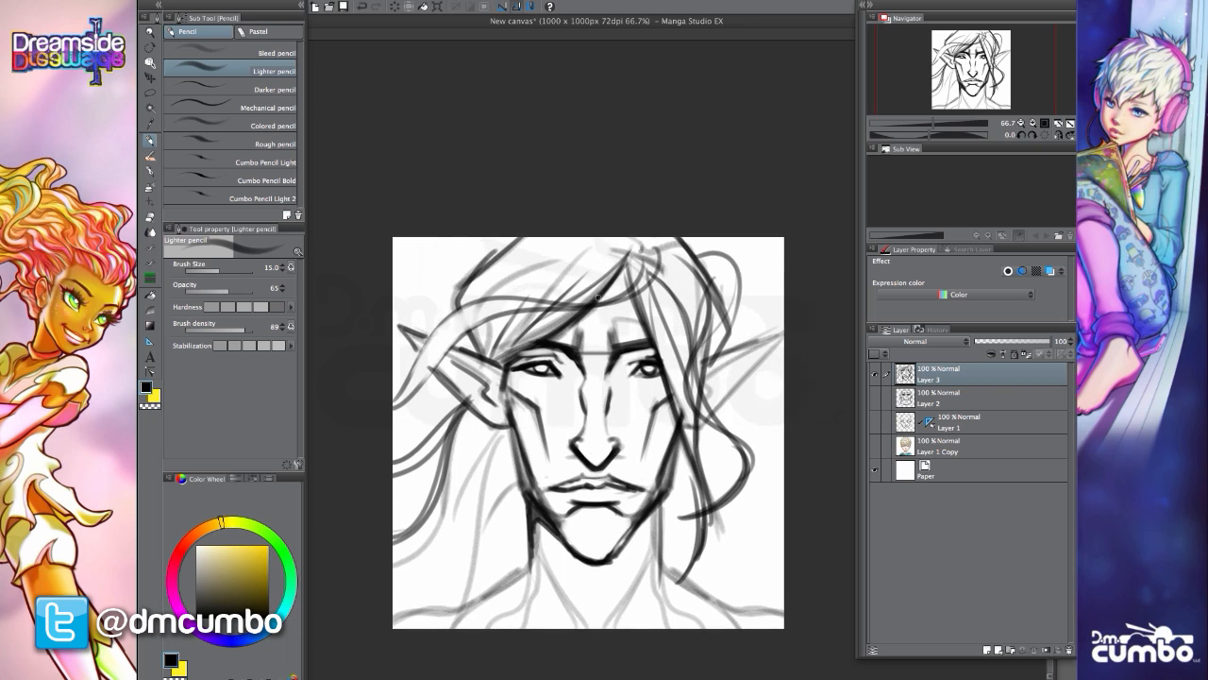
{"action": "mouse_move", "coordinate": [645, 259]}
{"action": "left_mouse_down"}
{"action": "mouse_move", "coordinate": [681, 293]}
{"action": "mouse_move", "coordinate": [697, 335]}
{"action": "left_mouse_up"}
{"action": "left_click_drag", "start_coordinate": [660, 268], "coordinate": [694, 369]}
{"action": "mouse_move", "coordinate": [668, 240]}
{"action": "left_mouse_down"}
{"action": "mouse_move", "coordinate": [703, 372]}
{"action": "mouse_move", "coordinate": [704, 344]}
{"action": "left_mouse_up"}
{"action": "left_click_drag", "start_coordinate": [587, 389], "coordinate": [608, 396]}
{"action": "left_click_drag", "start_coordinate": [724, 421], "coordinate": [742, 519]}
{"action": "left_click_drag", "start_coordinate": [507, 486], "coordinate": [550, 486]}
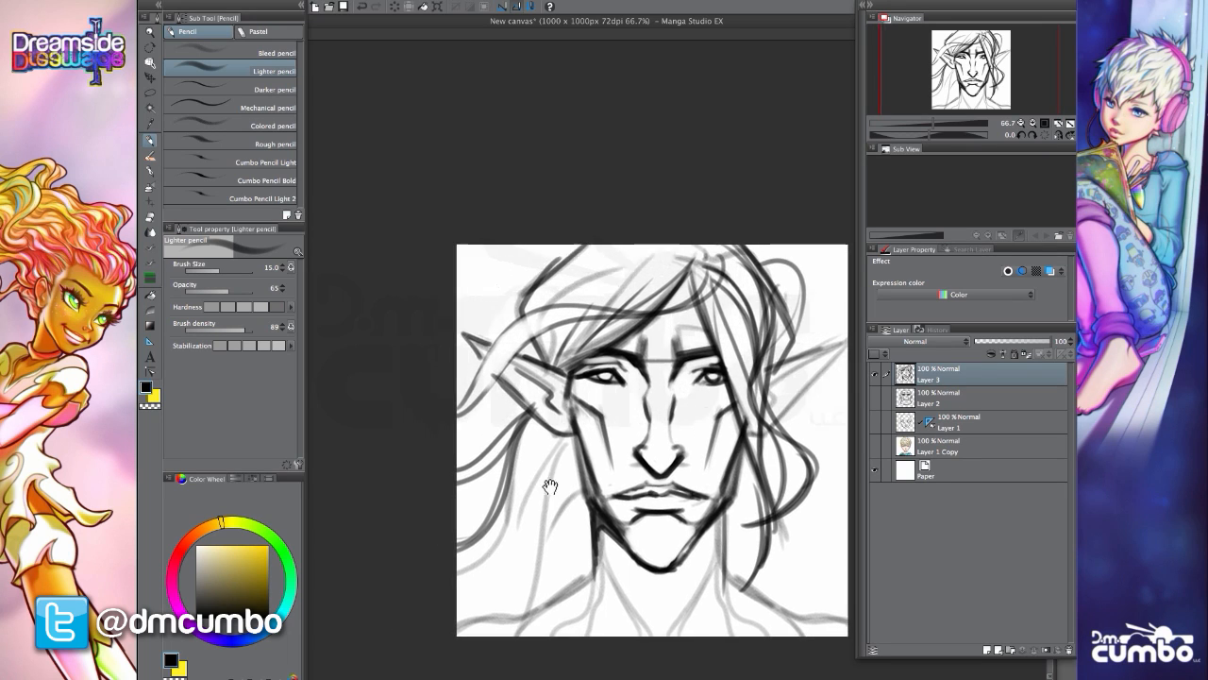
- Draw extra strands across the upper left of the hair, up to the canvas's top edge
{"action": "left_click_drag", "start_coordinate": [665, 245], "coordinate": [576, 312]}
{"action": "left_click_drag", "start_coordinate": [627, 264], "coordinate": [569, 317]}
{"action": "mouse_move", "coordinate": [676, 247]}
{"action": "left_mouse_down"}
{"action": "mouse_move", "coordinate": [583, 296]}
{"action": "mouse_move", "coordinate": [559, 294]}
{"action": "mouse_move", "coordinate": [582, 285]}
{"action": "left_mouse_up"}
{"action": "left_click_drag", "start_coordinate": [607, 246], "coordinate": [564, 289]}
{"action": "mouse_move", "coordinate": [599, 246]}
{"action": "left_mouse_down"}
{"action": "mouse_move", "coordinate": [549, 289]}
{"action": "mouse_move", "coordinate": [531, 261]}
{"action": "mouse_move", "coordinate": [540, 305]}
{"action": "mouse_move", "coordinate": [601, 236]}
{"action": "left_mouse_up"}
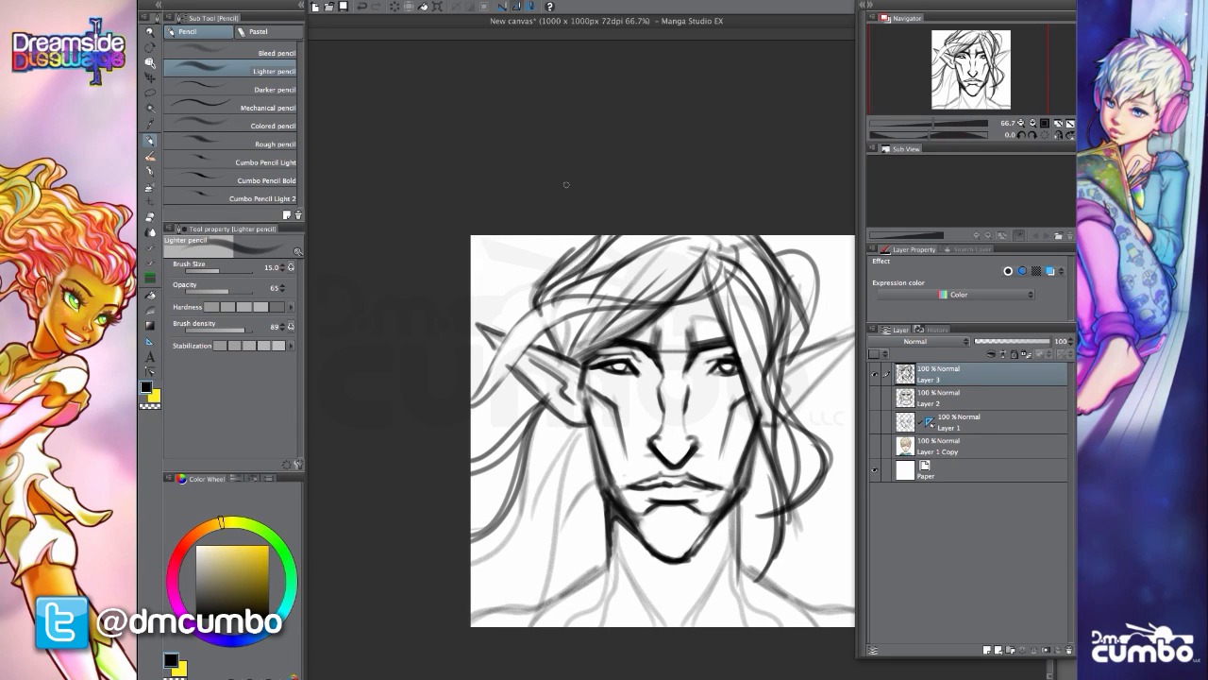
{"action": "scroll", "coordinate": [547, 248], "scroll_direction": "down", "scroll_amount": 1}
{"action": "left_click_drag", "start_coordinate": [536, 257], "coordinate": [534, 270]}
{"action": "scroll", "coordinate": [548, 319], "scroll_direction": "up", "scroll_amount": 1}
- Draw long flowing strands from beneath the left ear toward the left edge of the canvas
{"action": "mouse_move", "coordinate": [535, 432]}
{"action": "left_mouse_down"}
{"action": "mouse_move", "coordinate": [542, 405]}
{"action": "mouse_move", "coordinate": [538, 475]}
{"action": "mouse_move", "coordinate": [483, 454]}
{"action": "mouse_move", "coordinate": [506, 389]}
{"action": "mouse_move", "coordinate": [498, 442]}
{"action": "left_mouse_up"}
{"action": "left_click_drag", "start_coordinate": [574, 355], "coordinate": [498, 442]}
{"action": "left_click_drag", "start_coordinate": [616, 326], "coordinate": [581, 405]}
{"action": "left_click_drag", "start_coordinate": [585, 365], "coordinate": [542, 517]}
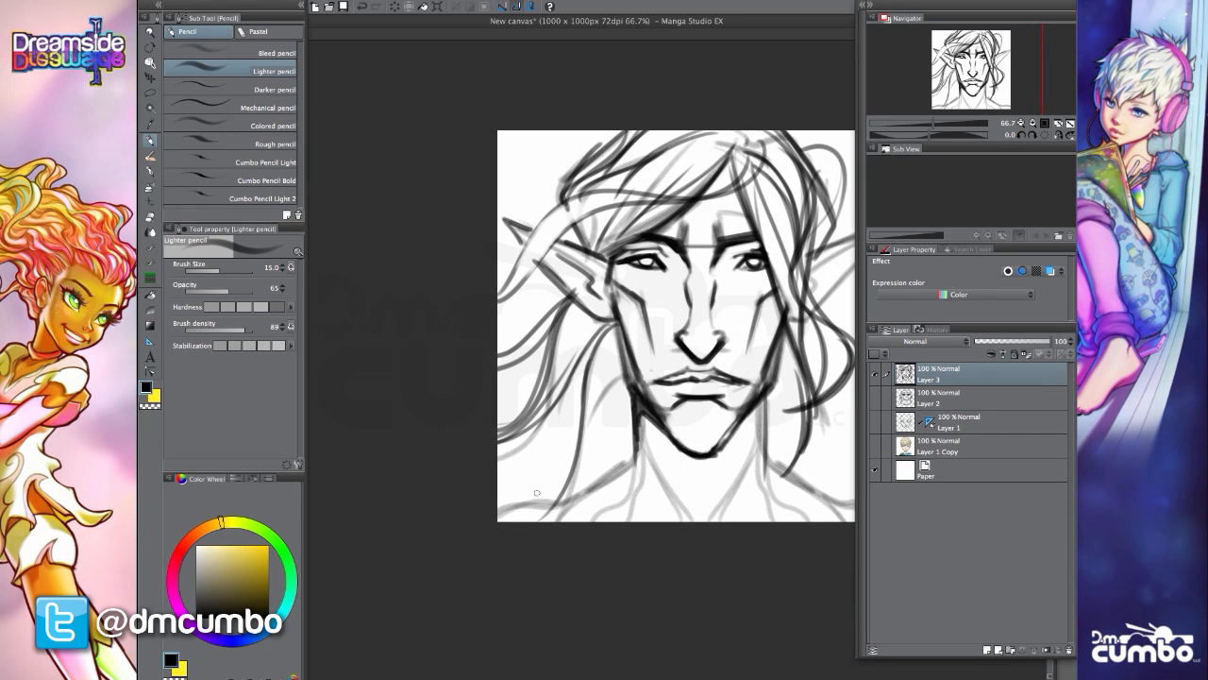
- Fill in strands between the left jaw and shoulder, and darken the left shoulder line
{"action": "left_click_drag", "start_coordinate": [627, 367], "coordinate": [565, 485]}
{"action": "left_click_drag", "start_coordinate": [632, 385], "coordinate": [584, 487]}
{"action": "left_click_drag", "start_coordinate": [633, 419], "coordinate": [588, 488]}
{"action": "left_click_drag", "start_coordinate": [633, 429], "coordinate": [586, 482]}
{"action": "mouse_move", "coordinate": [629, 446]}
{"action": "left_mouse_down"}
{"action": "mouse_move", "coordinate": [620, 422]}
{"action": "mouse_move", "coordinate": [564, 473]}
{"action": "left_mouse_up"}
{"action": "mouse_move", "coordinate": [629, 432]}
{"action": "left_mouse_down"}
{"action": "mouse_move", "coordinate": [560, 474]}
{"action": "mouse_move", "coordinate": [489, 475]}
{"action": "left_mouse_up"}
- Darken the line running from the right side of the neck out over the right shoulder
{"action": "left_click", "coordinate": [437, 429], "text": "alt"}
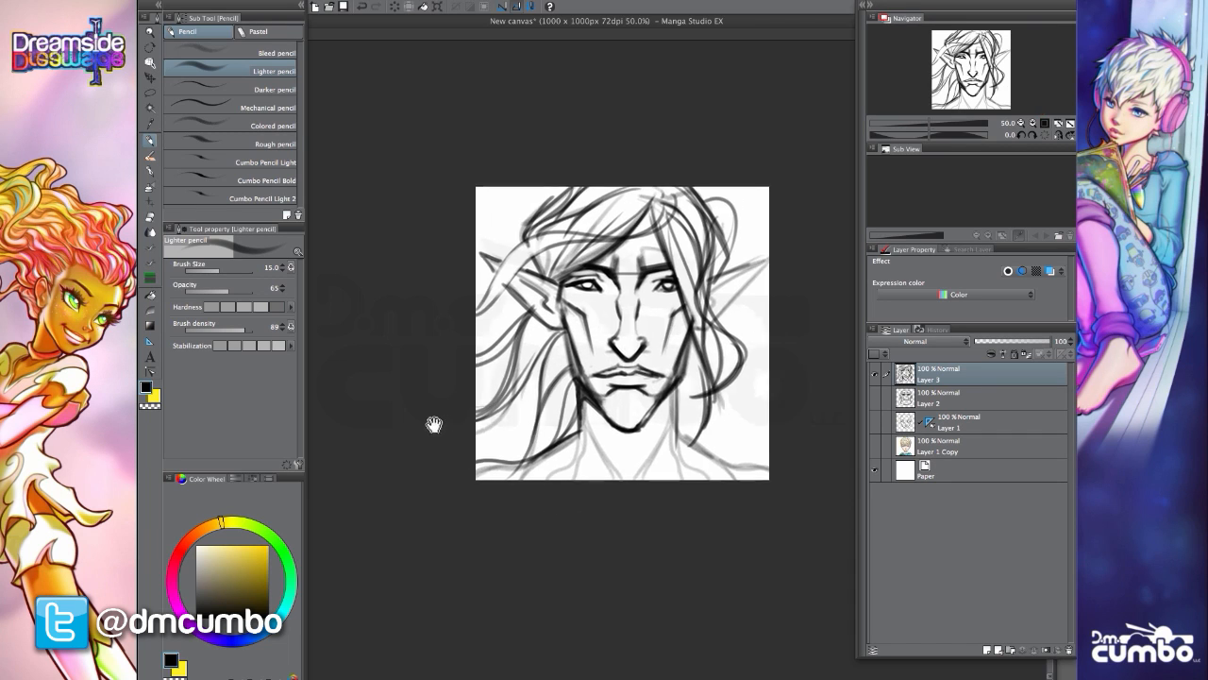
{"action": "left_click_drag", "start_coordinate": [434, 425], "coordinate": [425, 427]}
{"action": "left_click", "coordinate": [565, 415], "text": "super"}
{"action": "left_click_drag", "start_coordinate": [567, 436], "coordinate": [557, 383]}
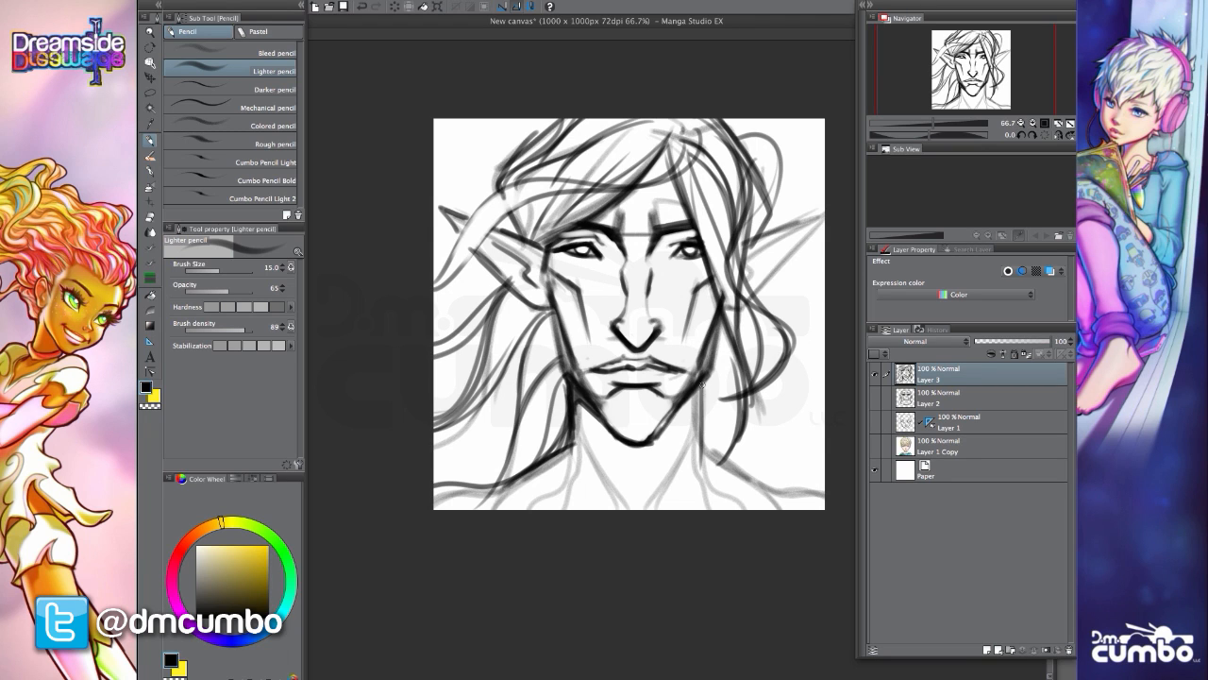
{"action": "left_click_drag", "start_coordinate": [701, 383], "coordinate": [741, 479]}
{"action": "scroll", "coordinate": [731, 472], "scroll_direction": "down", "scroll_amount": 1}
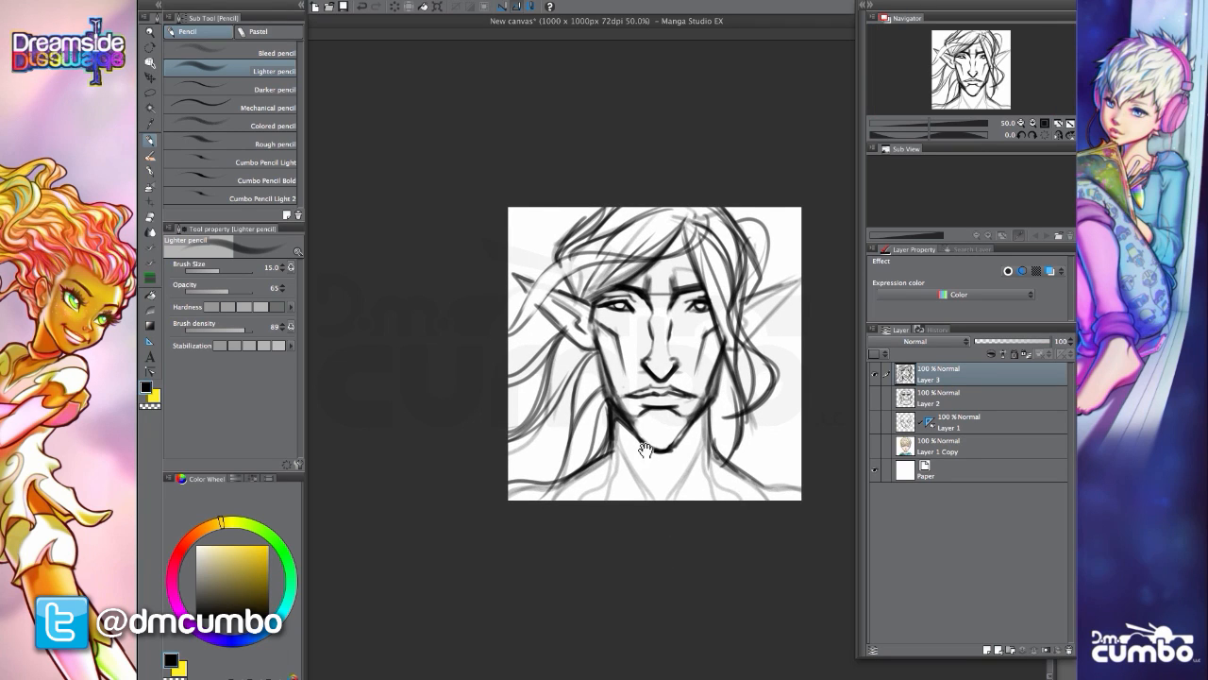
{"action": "scroll", "coordinate": [646, 451], "scroll_direction": "up", "scroll_amount": 1}
- Touch up the right nostril and the area above the mouth with the Softer eraser and the pencil
{"action": "key", "text": "e"}
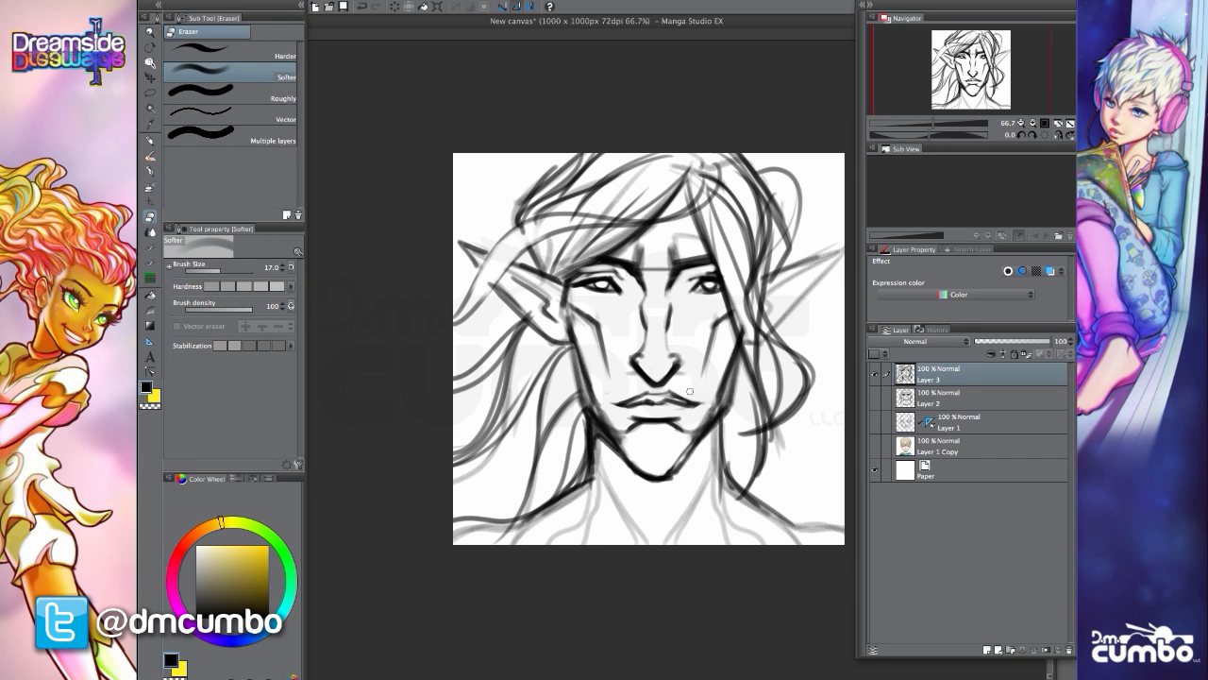
{"action": "key", "text": "p"}
{"action": "left_click_drag", "start_coordinate": [611, 420], "coordinate": [569, 416]}
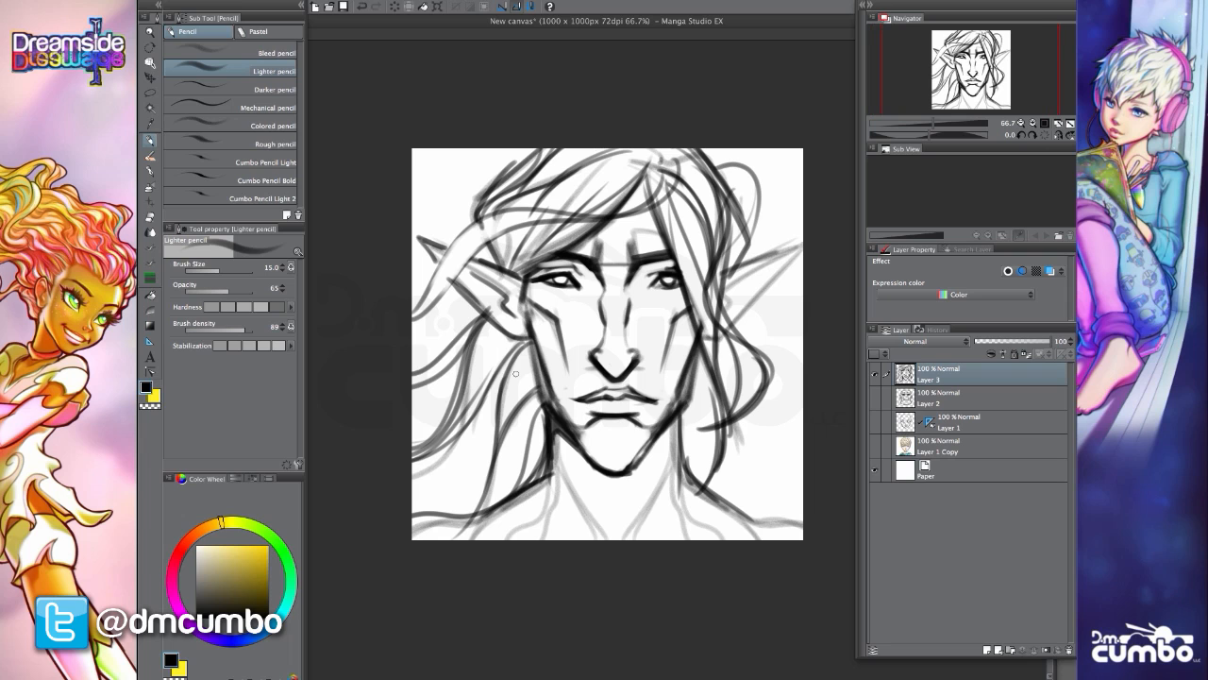
{"action": "key", "text": "e"}
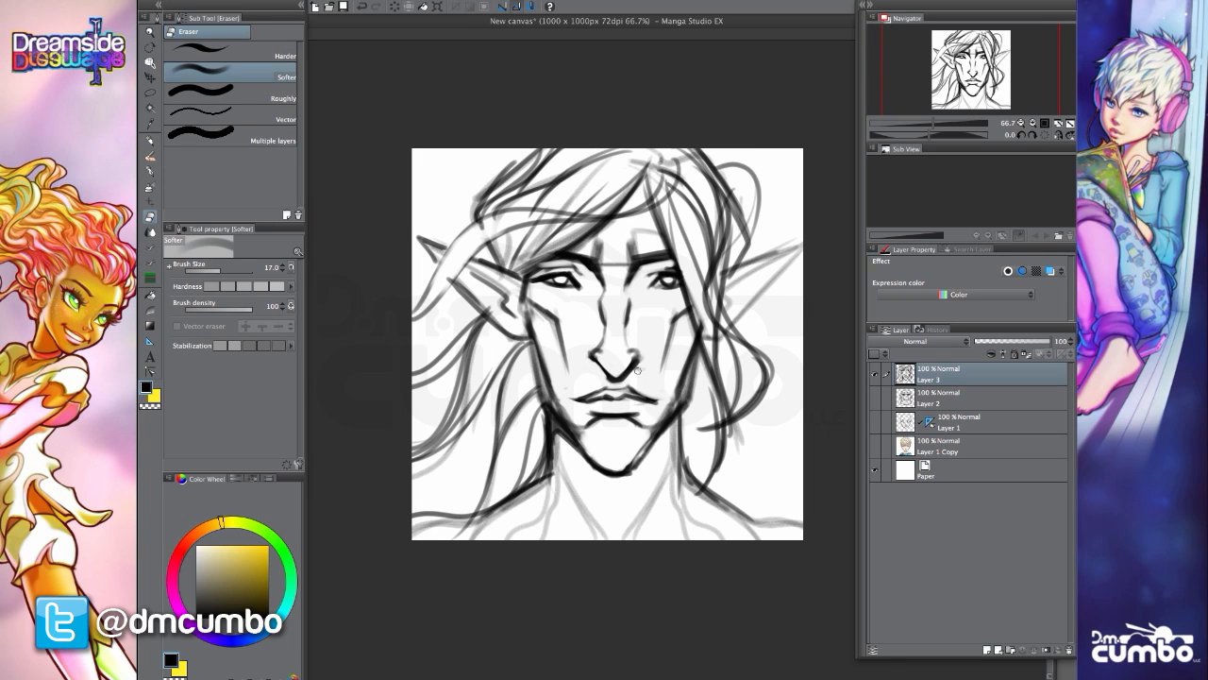
{"action": "key", "text": "p"}
{"action": "scroll", "coordinate": [492, 440], "scroll_direction": "down", "scroll_amount": 2}
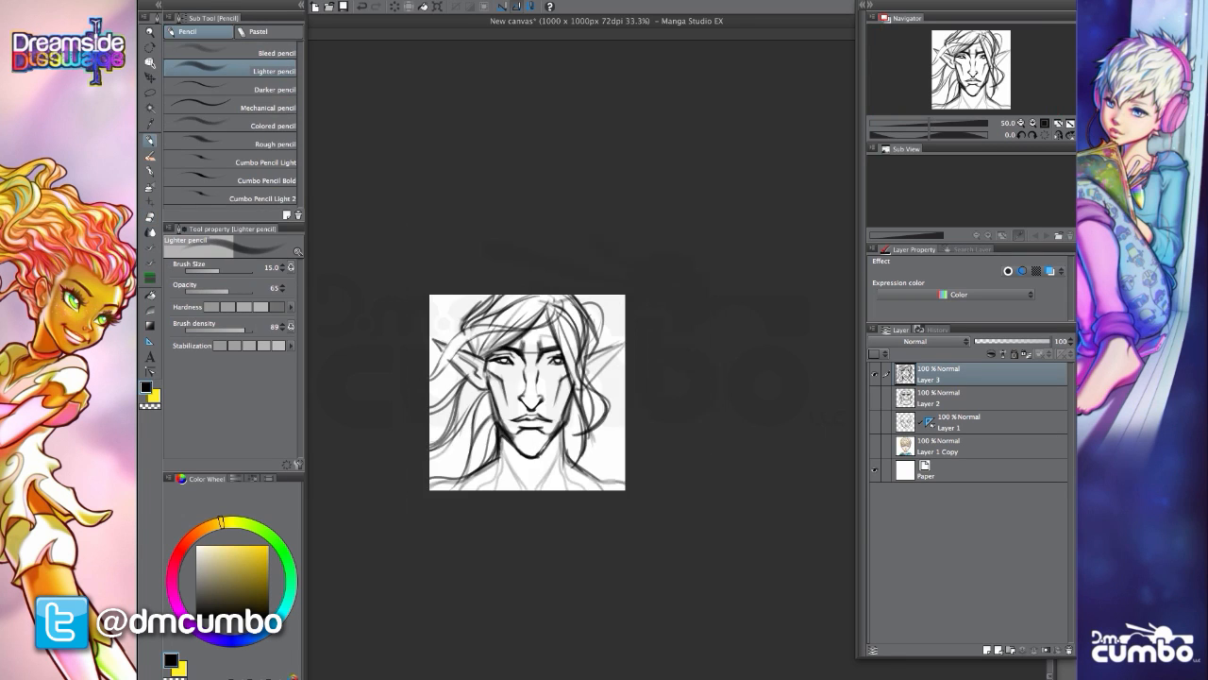
{"action": "scroll", "coordinate": [519, 379], "scroll_direction": "up", "scroll_amount": 2}
- Shade the underside of the fringe and the forehead below the parting with the Lighter pencil at size 17
{"action": "left_click_drag", "start_coordinate": [591, 313], "coordinate": [524, 363]}
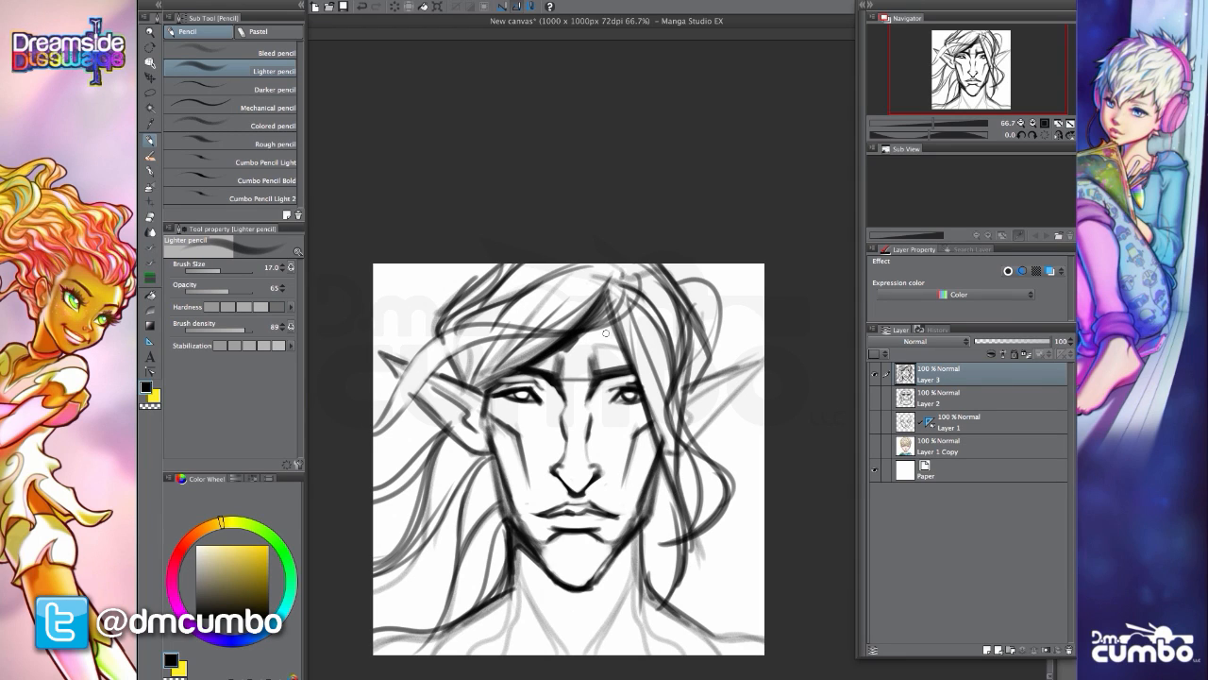
{"action": "left_click_drag", "start_coordinate": [605, 299], "coordinate": [619, 346]}
{"action": "left_click_drag", "start_coordinate": [609, 305], "coordinate": [623, 346]}
{"action": "left_click_drag", "start_coordinate": [473, 353], "coordinate": [467, 329]}
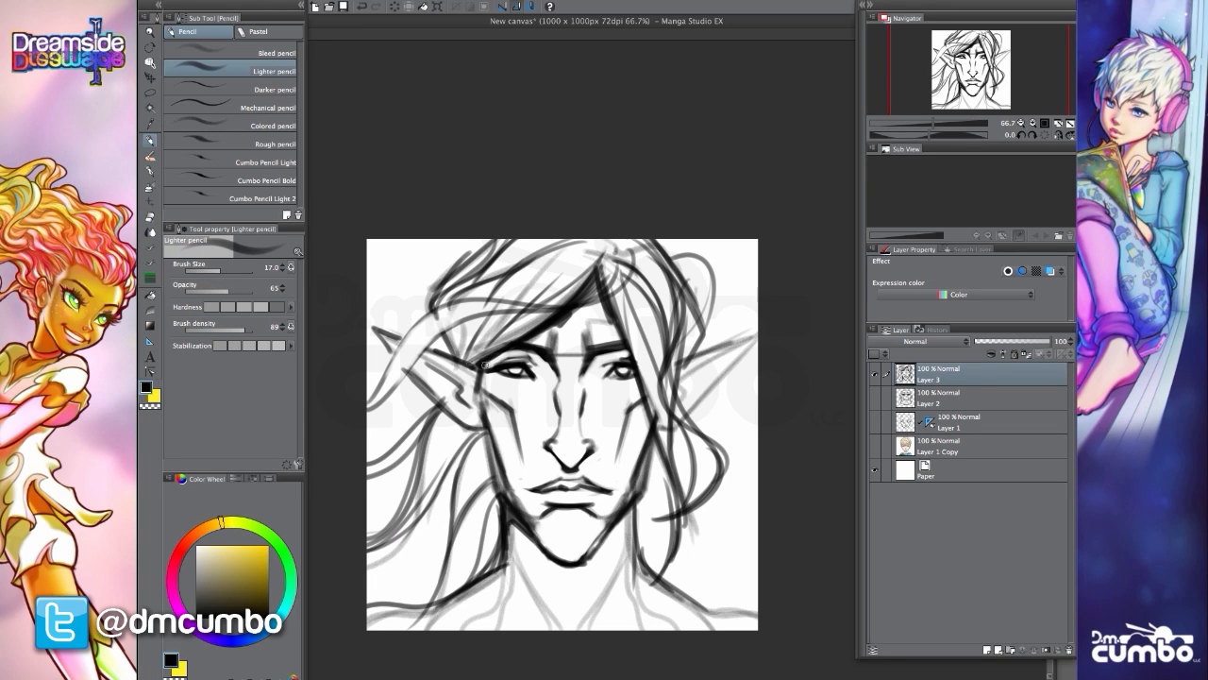
{"action": "scroll", "coordinate": [451, 351], "scroll_direction": "down", "scroll_amount": 1}
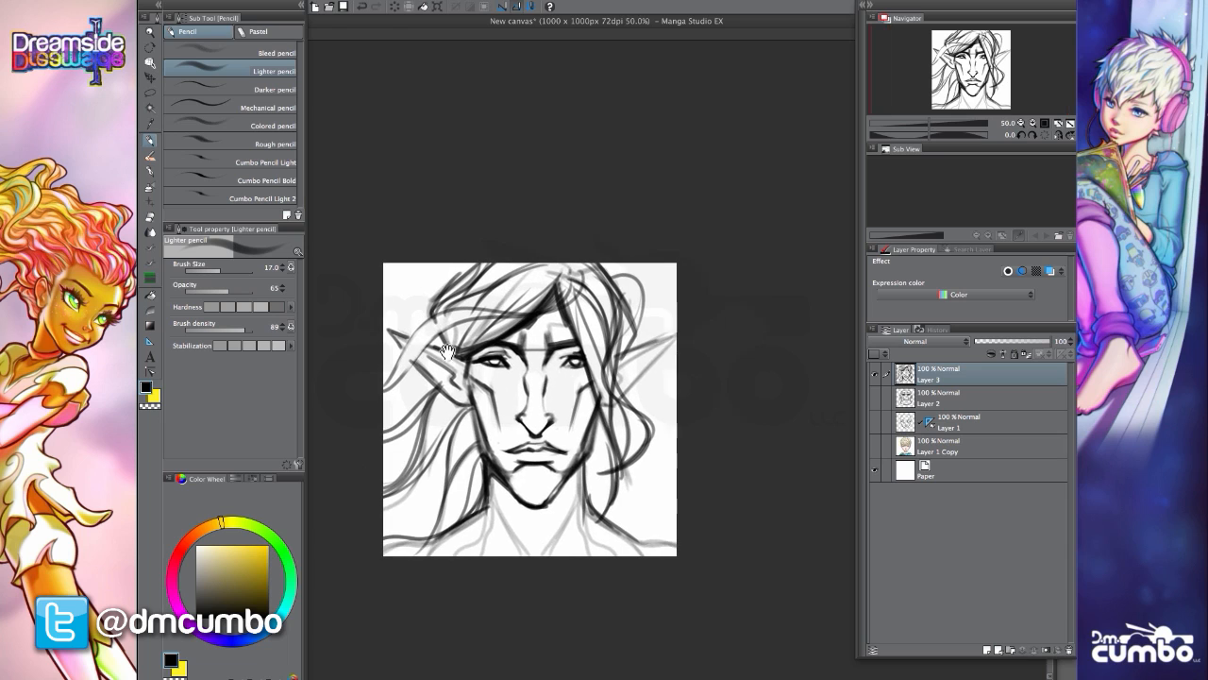
{"action": "left_click_drag", "start_coordinate": [457, 505], "coordinate": [491, 490]}
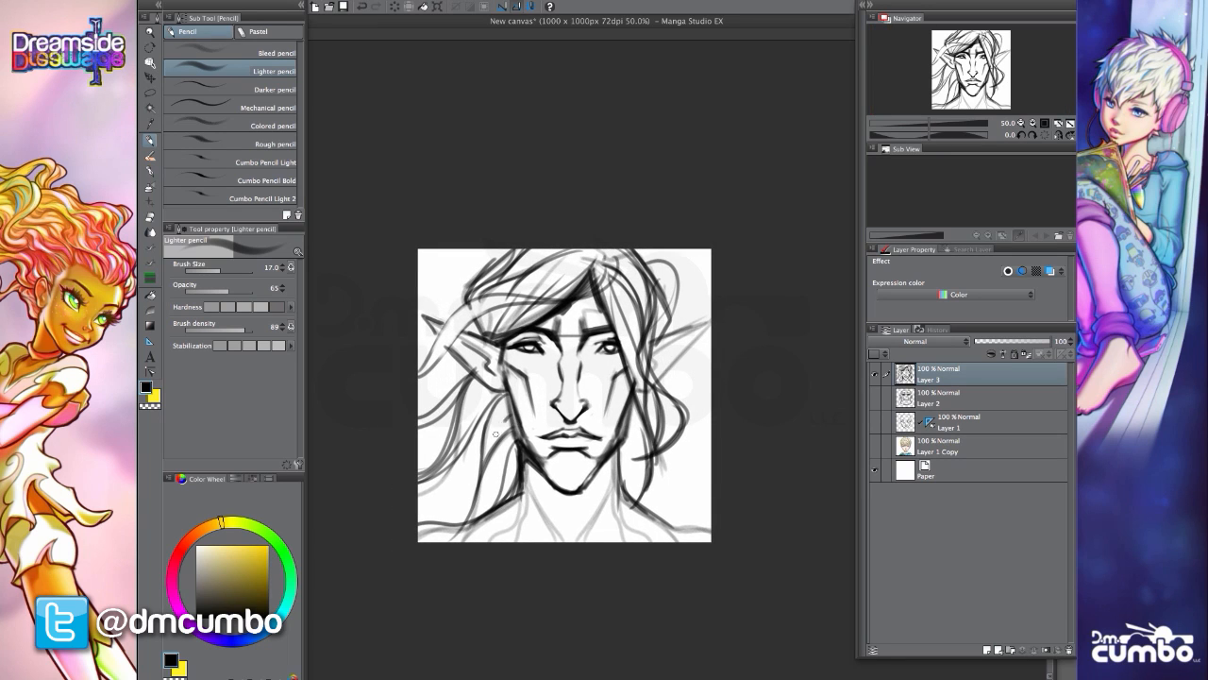
{"action": "mouse_move", "coordinate": [496, 434]}
{"action": "left_mouse_down"}
{"action": "mouse_move", "coordinate": [502, 426]}
{"action": "mouse_move", "coordinate": [503, 496]}
{"action": "mouse_move", "coordinate": [487, 511]}
{"action": "mouse_move", "coordinate": [519, 555]}
{"action": "left_mouse_up"}
{"action": "scroll", "coordinate": [460, 492], "scroll_direction": "down", "scroll_amount": 1}
{"action": "scroll", "coordinate": [530, 553], "scroll_direction": "up", "scroll_amount": 1}
{"action": "scroll", "coordinate": [531, 559], "scroll_direction": "up", "scroll_amount": 1}
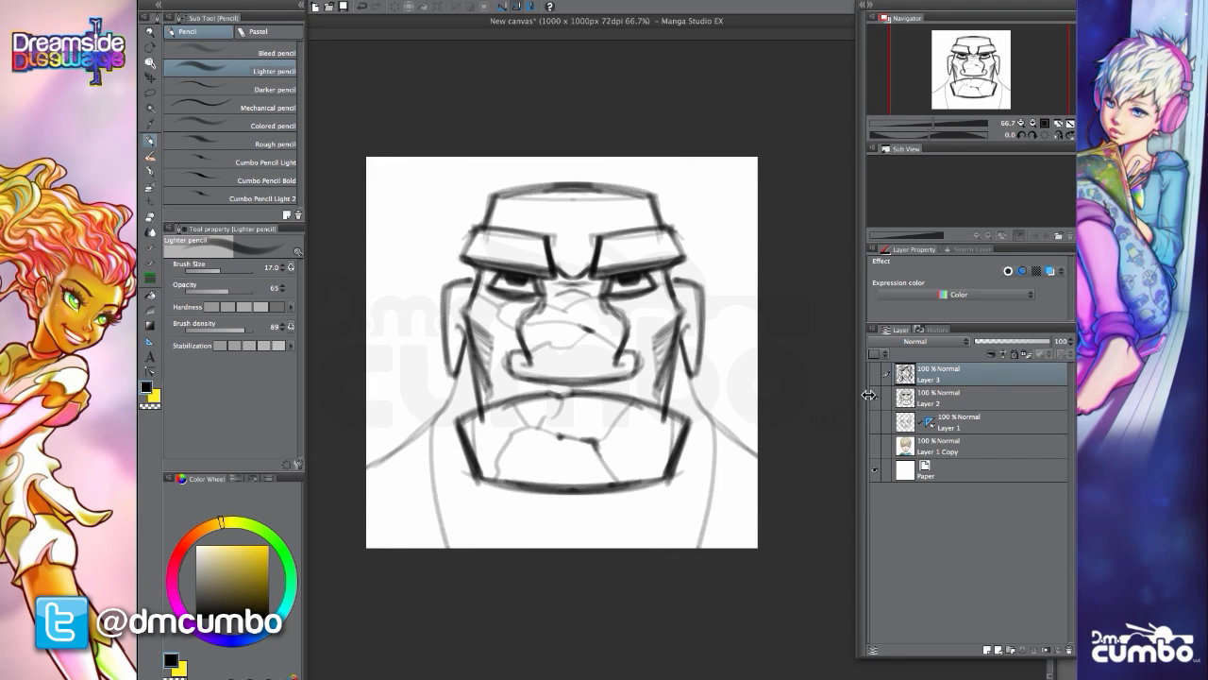
- Review the earlier face drawings by showing their layers one at a time, and return to the elf drawing
{"action": "left_click", "coordinate": [875, 397]}
{"action": "left_click", "coordinate": [874, 421]}
{"action": "left_click", "coordinate": [874, 425]}
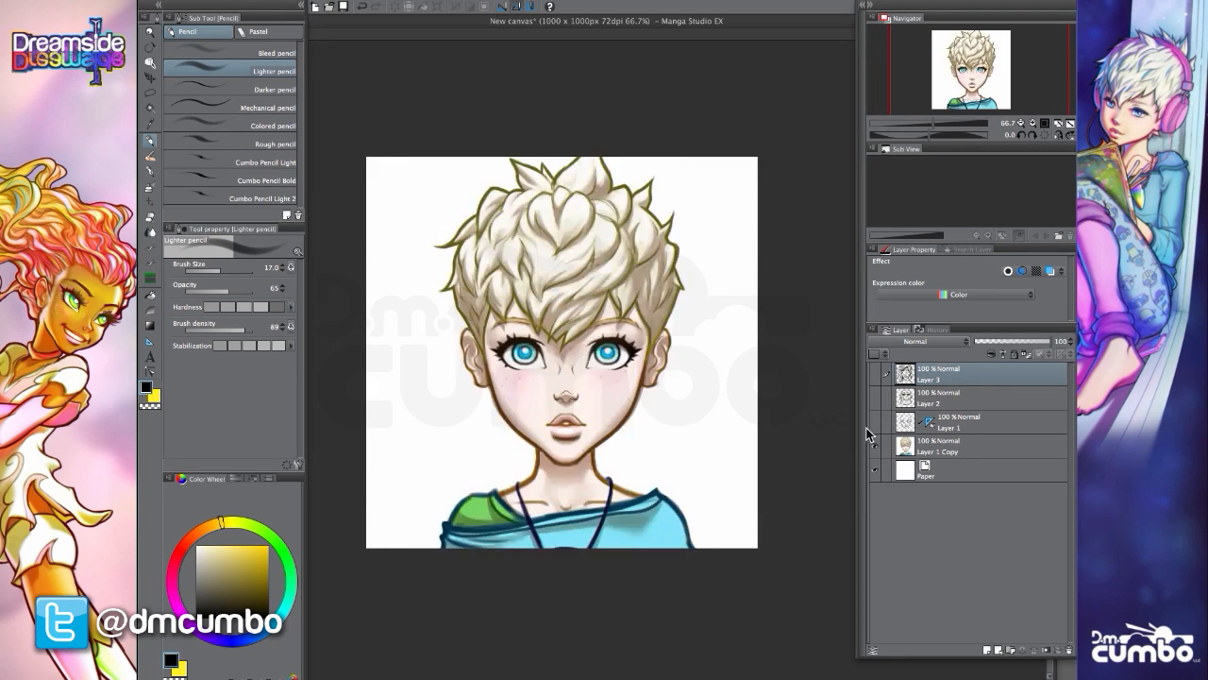
{"action": "left_click", "coordinate": [872, 441]}
{"action": "left_click", "coordinate": [874, 374]}
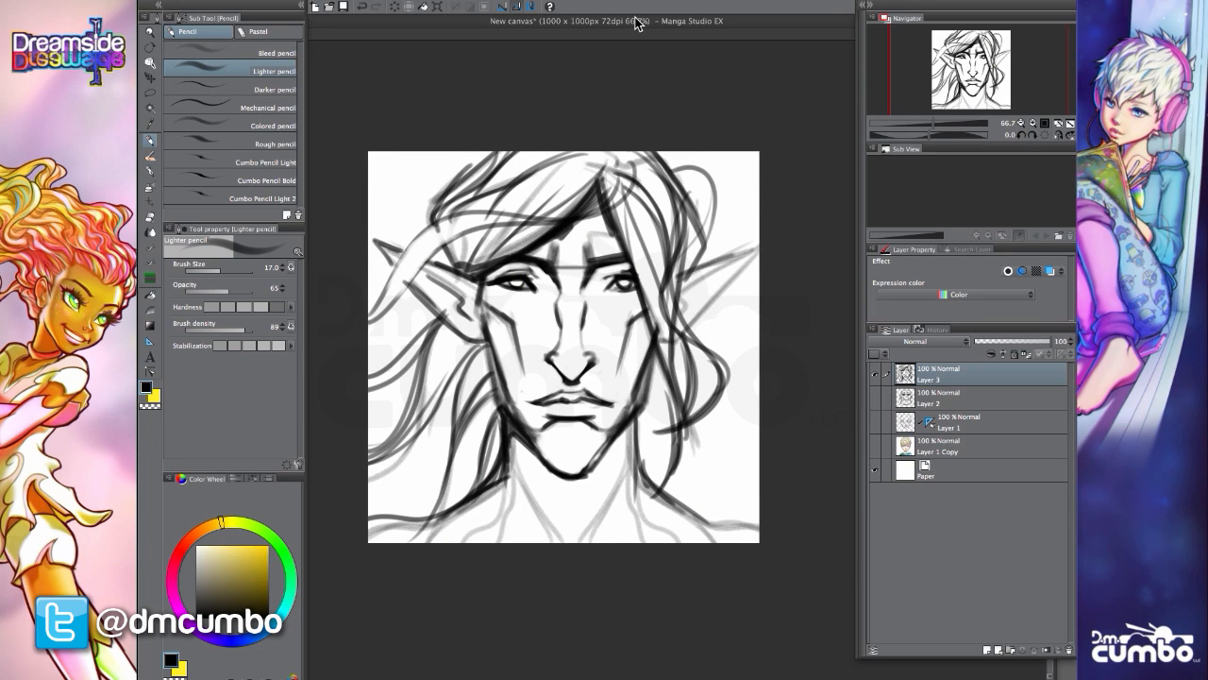